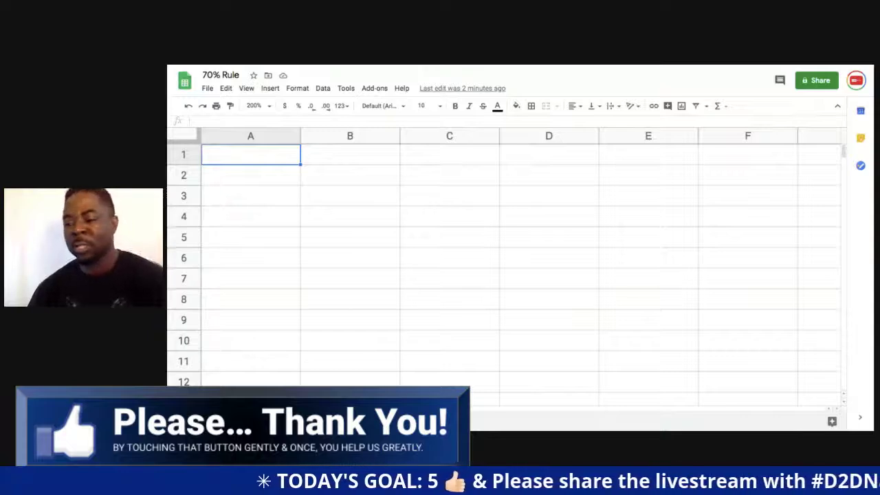
# Step: Enter the row labels 'Buy' in A1 and 'Sell' in A2
pyautogui.write('Buy')
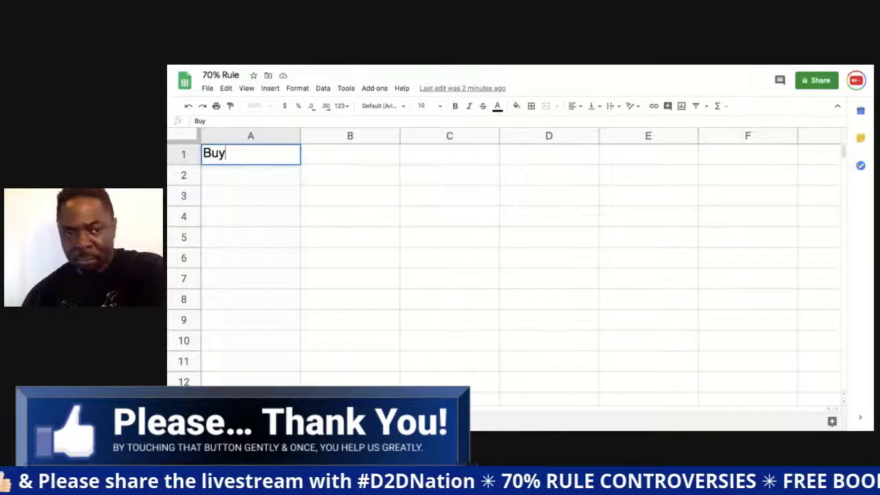
pyautogui.press('Return')
pyautogui.write('SE;')
pyautogui.press('BackSpace')
pyautogui.press('BackSpace')
pyautogui.write('e;')
pyautogui.press('BackSpace')
pyautogui.write('ll')
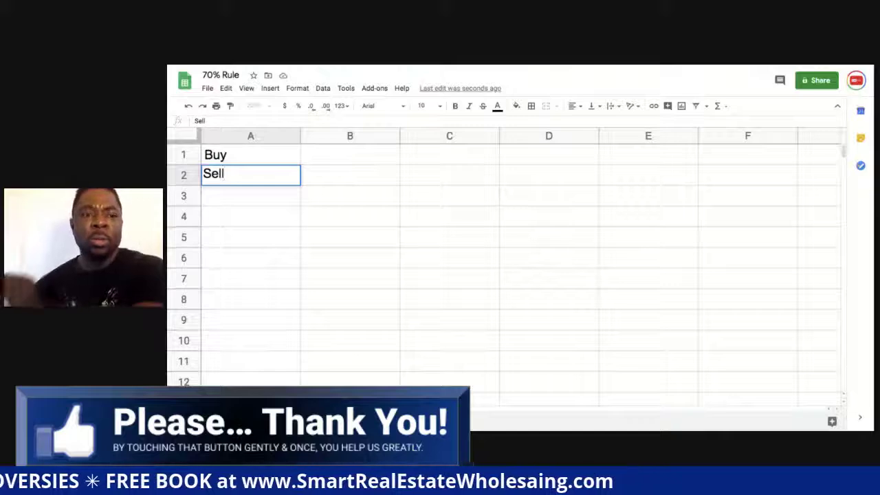
pyautogui.click(368, 183)
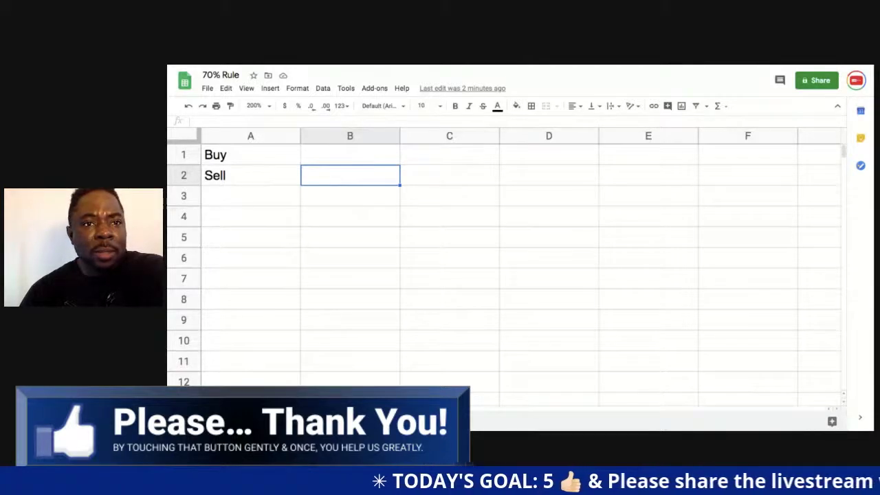
pyautogui.click(250, 206)
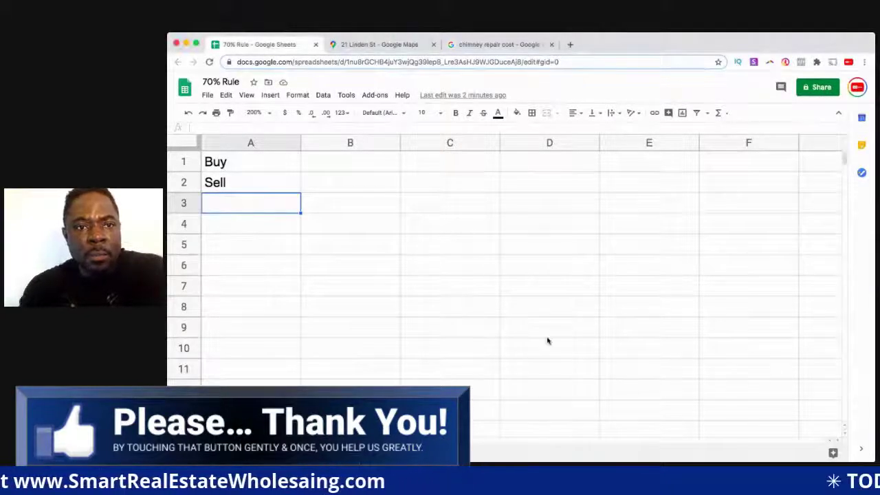
# Step: Check the property's Street View, then highlight the $10,000 chimney replacement cost in the search results
pyautogui.click(386, 46)
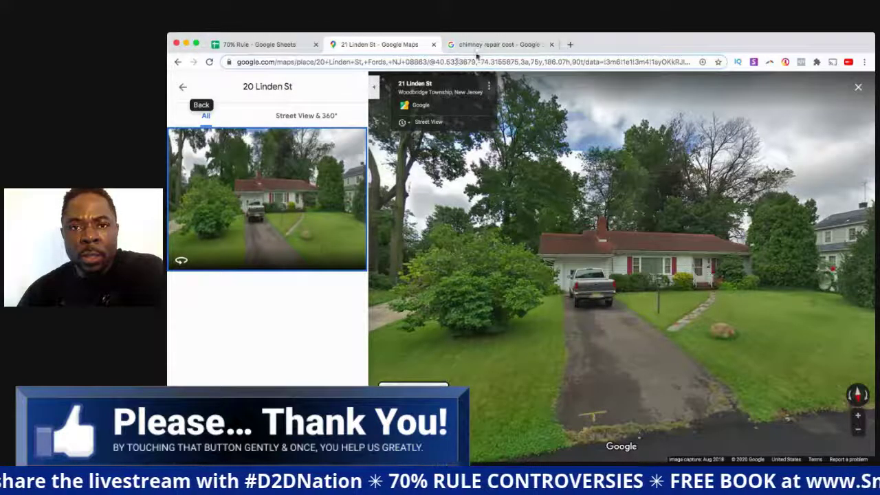
pyautogui.click(495, 44)
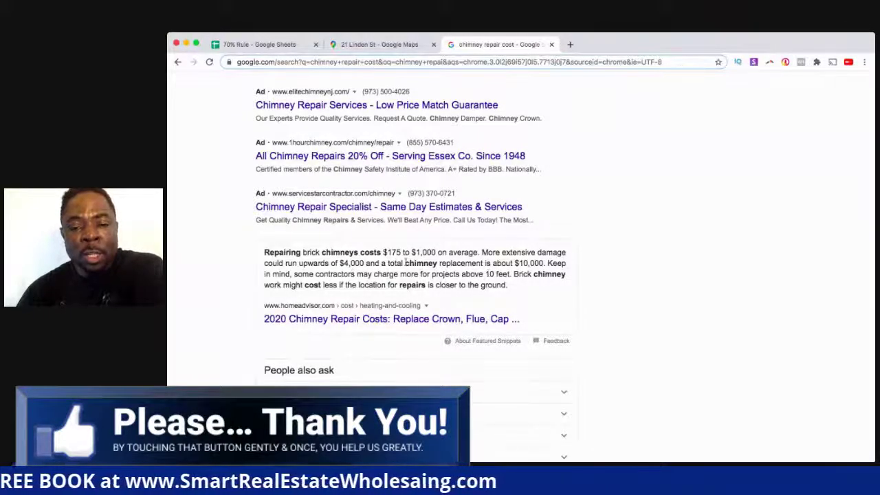
pyautogui.moveTo(402, 262); pyautogui.dragTo(549, 263)
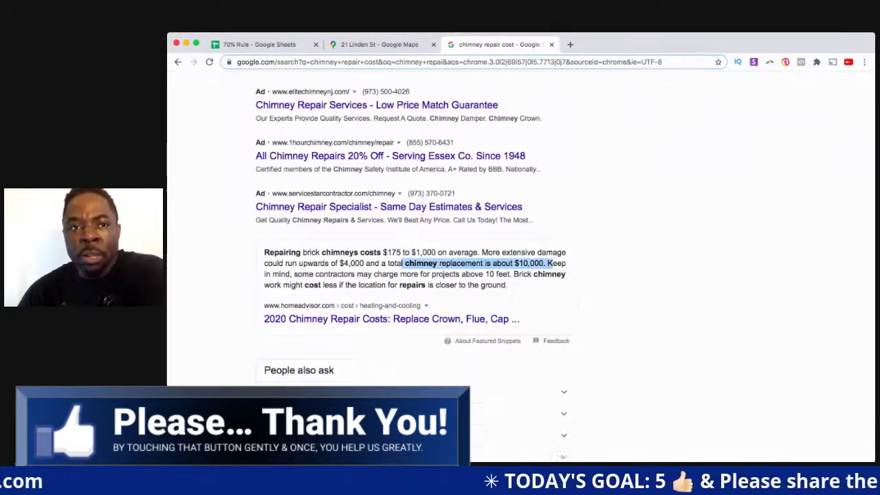
# Step: Enter 'Repair Estimate' in A5 and $13,000 in B5 of the 70% Rule sheet
pyautogui.click(271, 46)
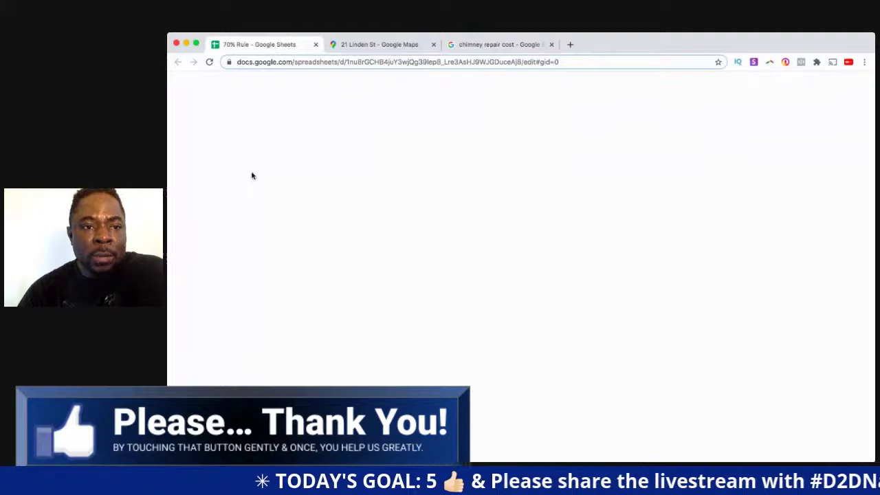
pyautogui.click(247, 244)
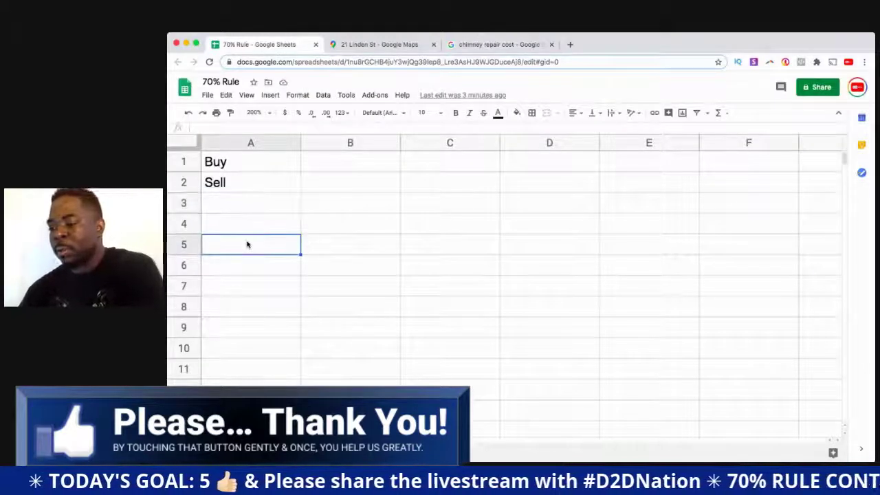
pyautogui.write('Repair Estimate')
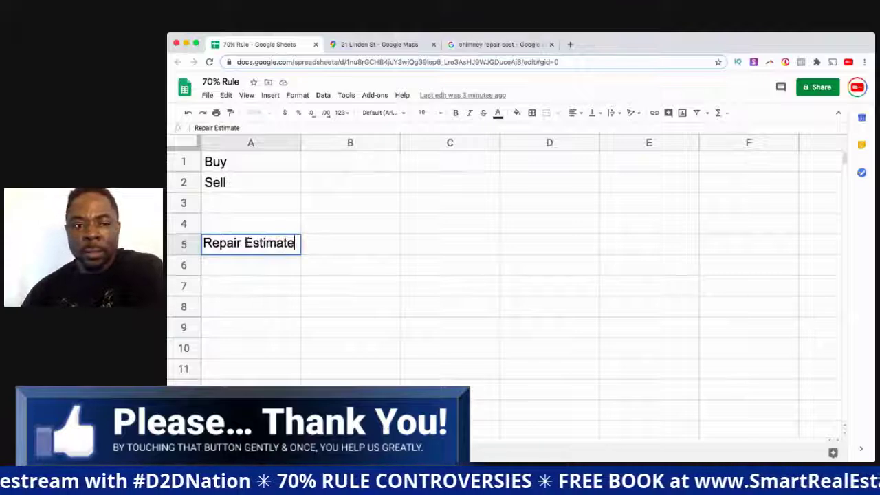
pyautogui.press('Tab')
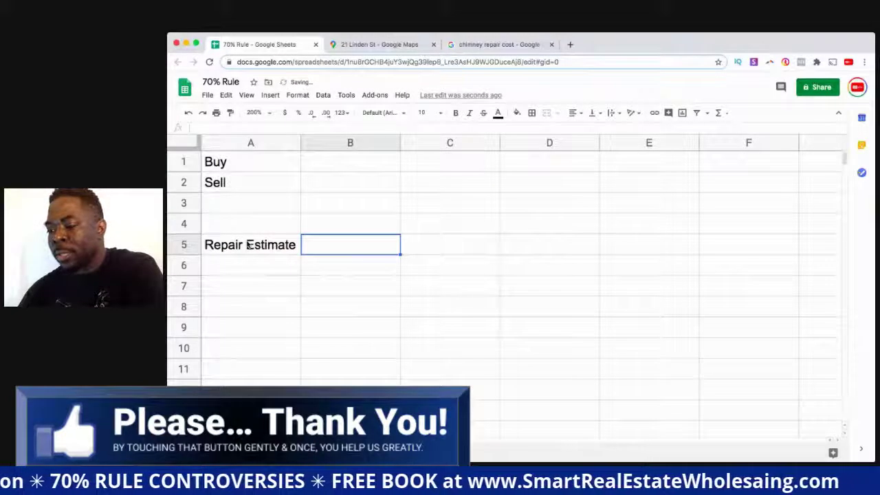
pyautogui.write('$10')
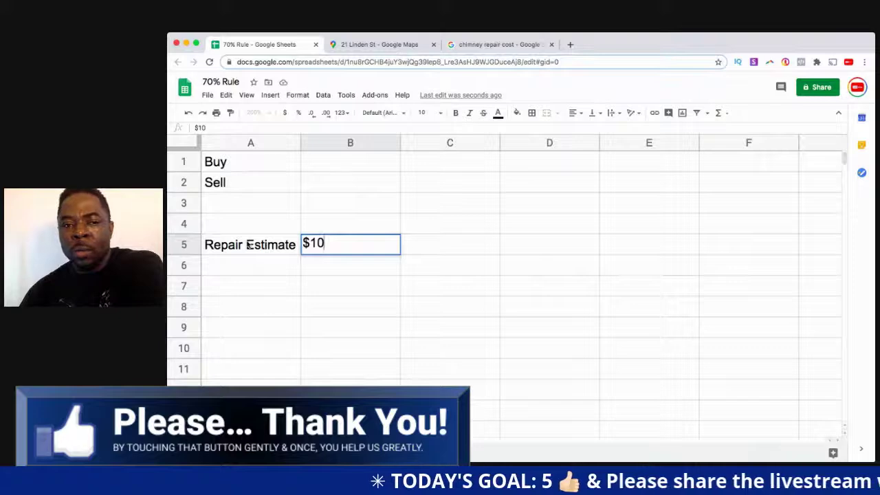
pyautogui.press('BackSpace')
pyautogui.write('3')
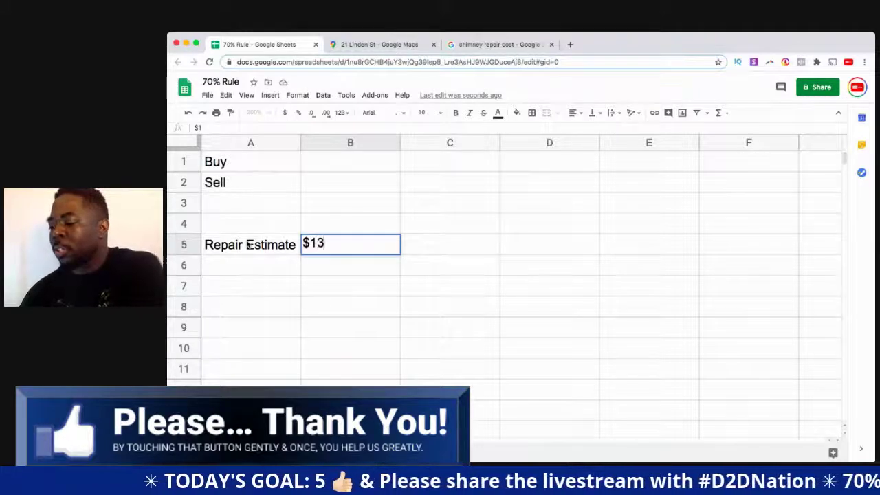
pyautogui.write(',000')
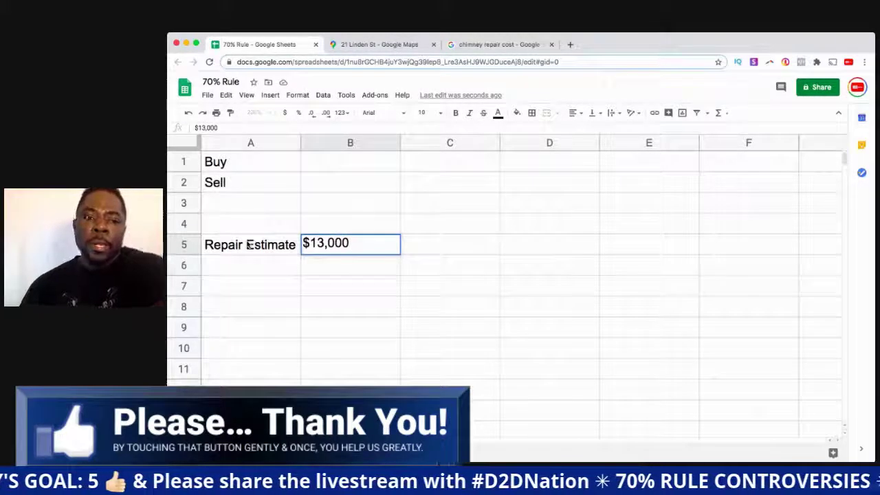
pyautogui.press('Return')
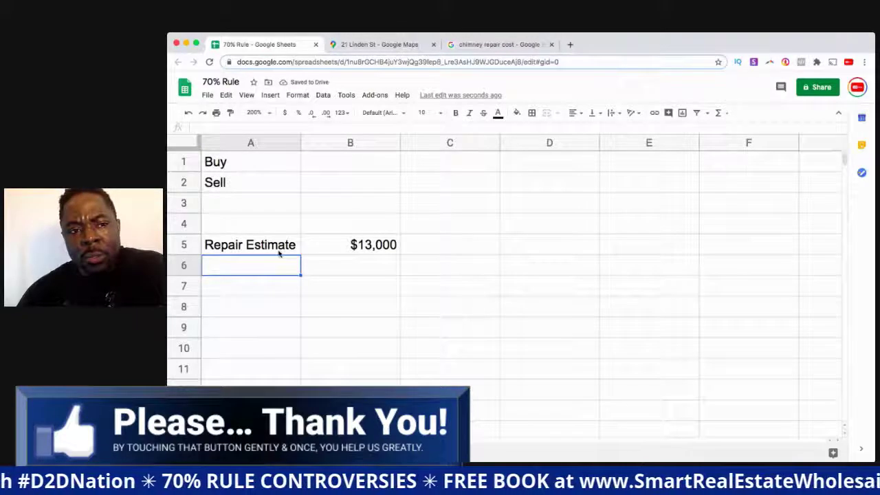
pyautogui.click(310, 167)
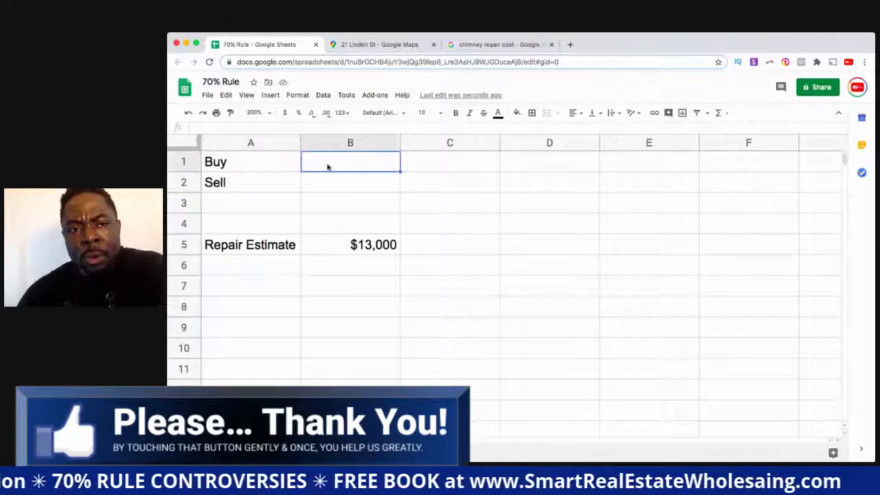
pyautogui.click(390, 44)
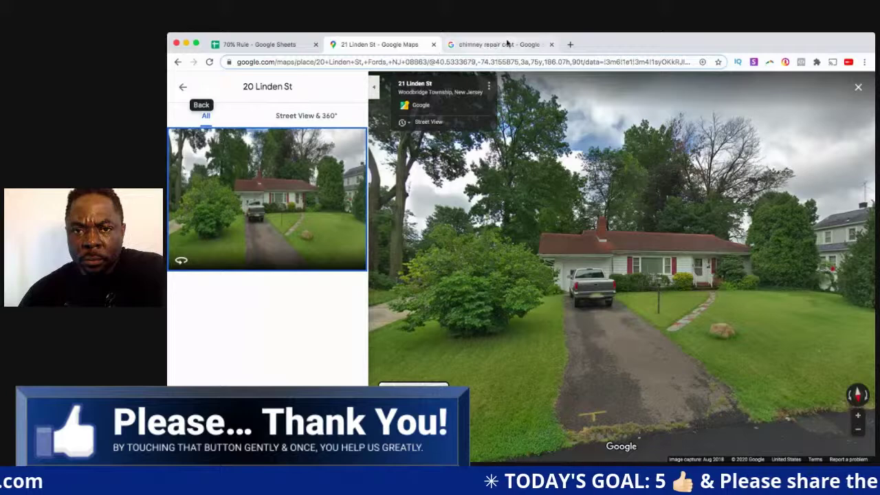
pyautogui.press('super+t')
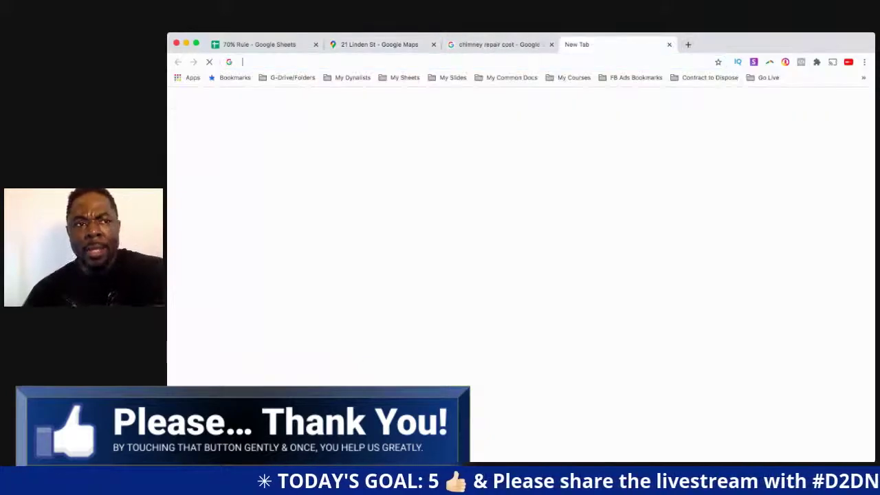
pyautogui.write('21 ')
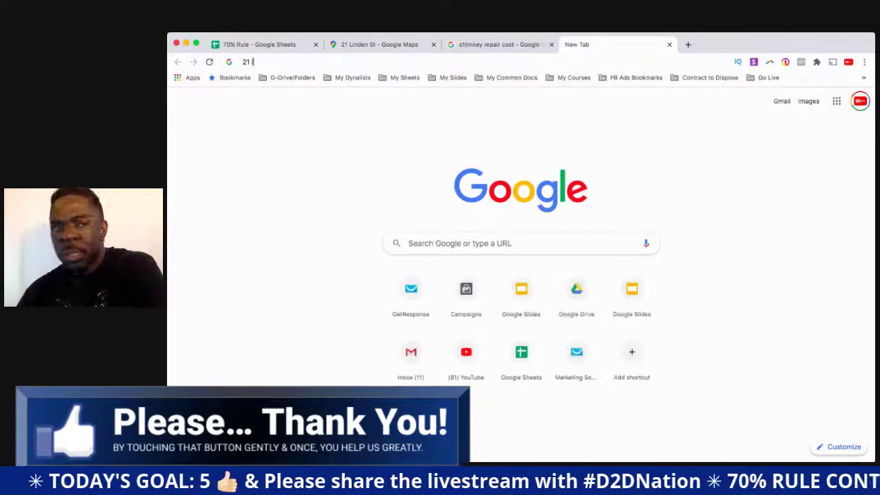
pyautogui.write('lin')
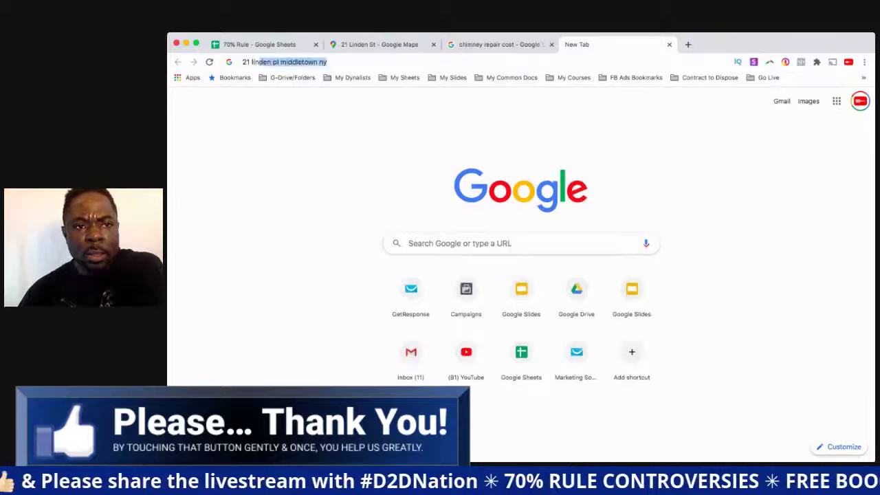
pyautogui.write('de')
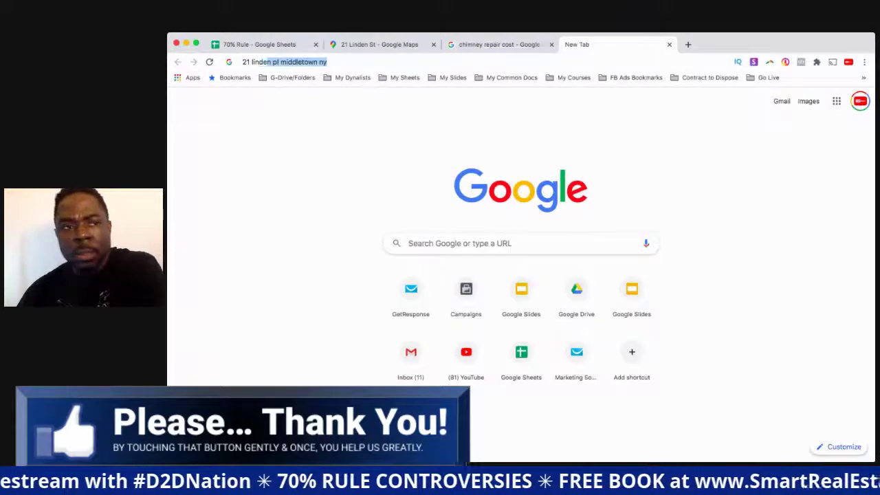
pyautogui.press('BackSpace')
pyautogui.write('n st,')
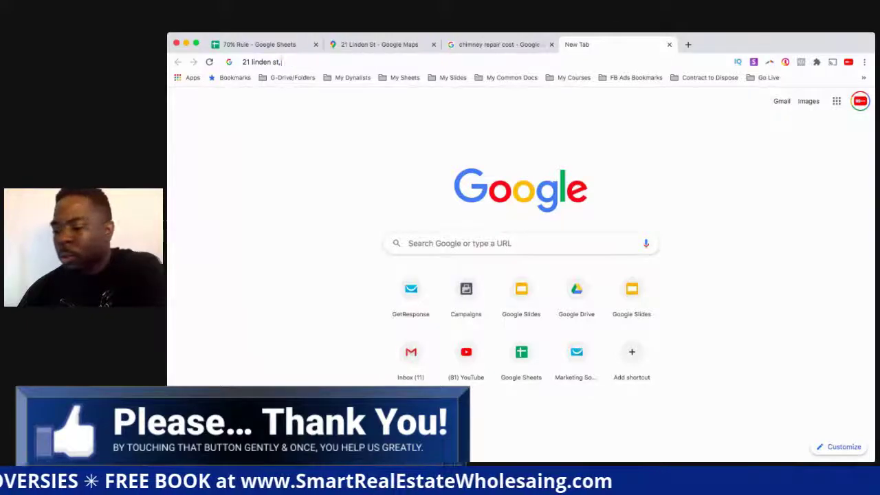
pyautogui.write('ford ')
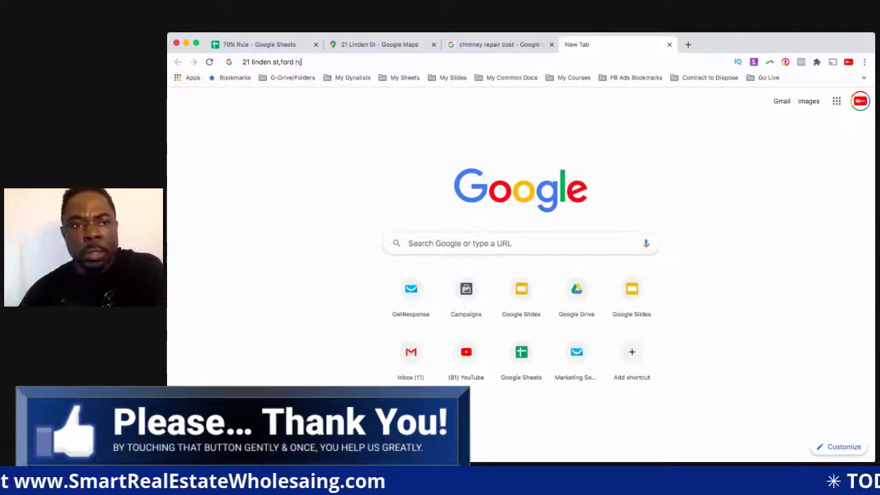
pyautogui.write('nj')
pyautogui.press('Return')
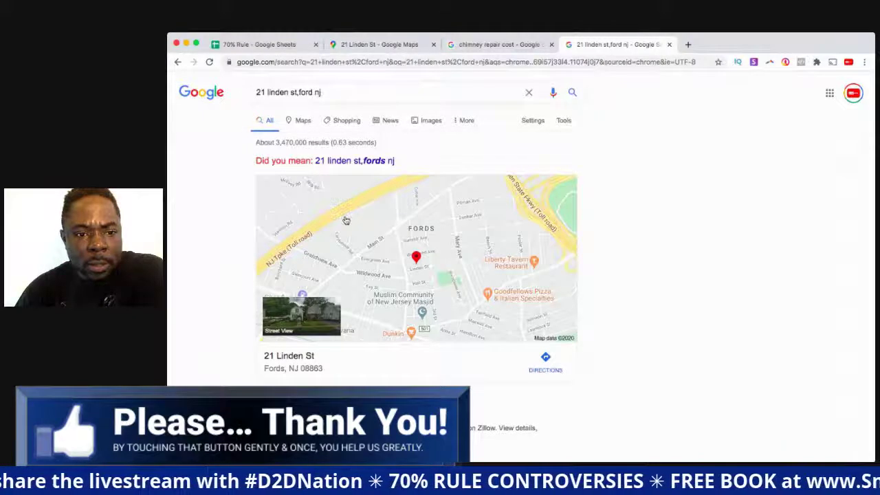
pyautogui.click(368, 46)
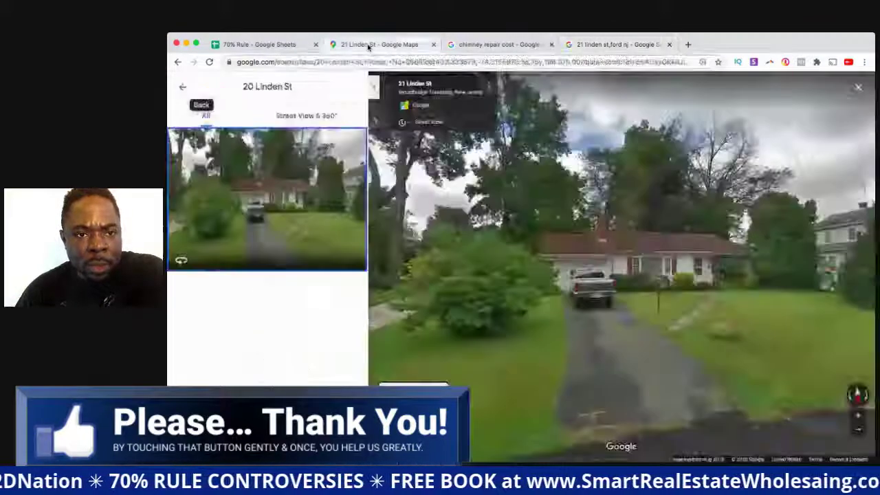
pyautogui.click(182, 89)
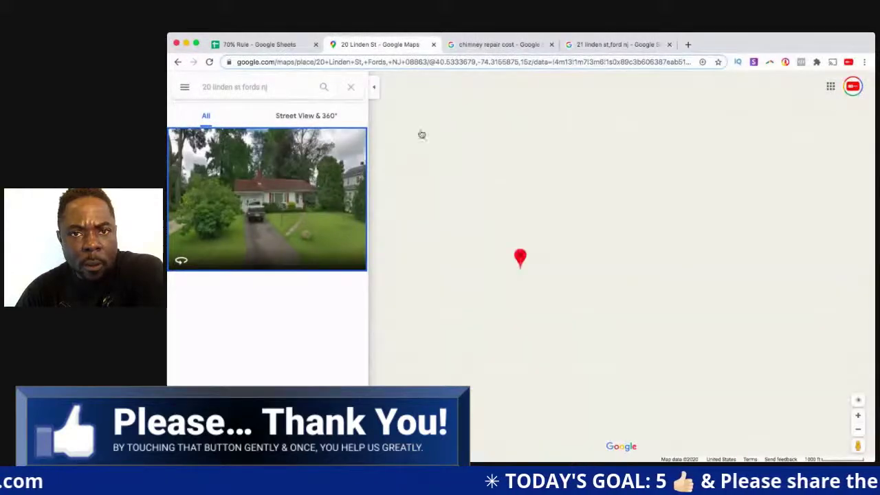
pyautogui.click(613, 44)
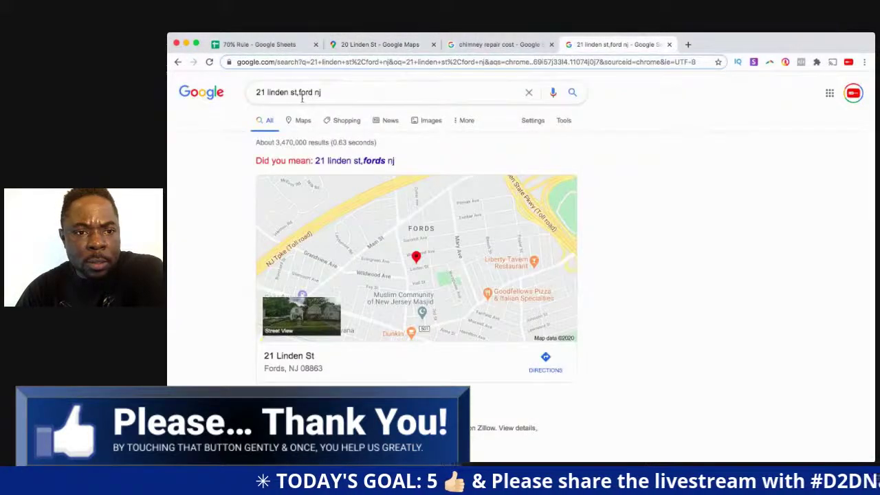
pyautogui.moveTo(327, 90); pyautogui.dragTo(256, 86)
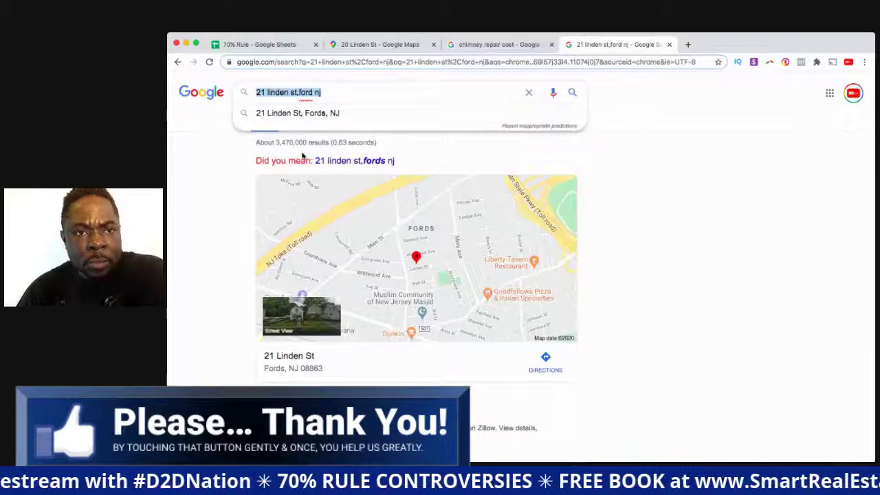
pyautogui.click(371, 44)
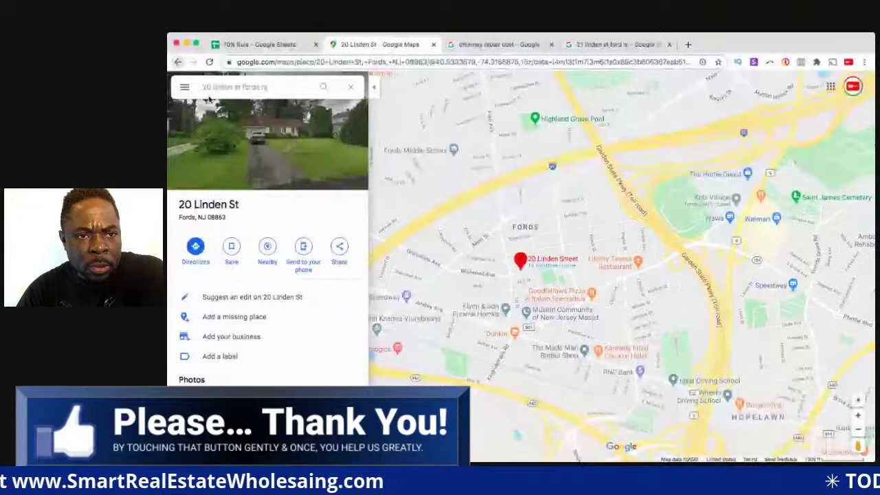
pyautogui.press('super+bracketleft')
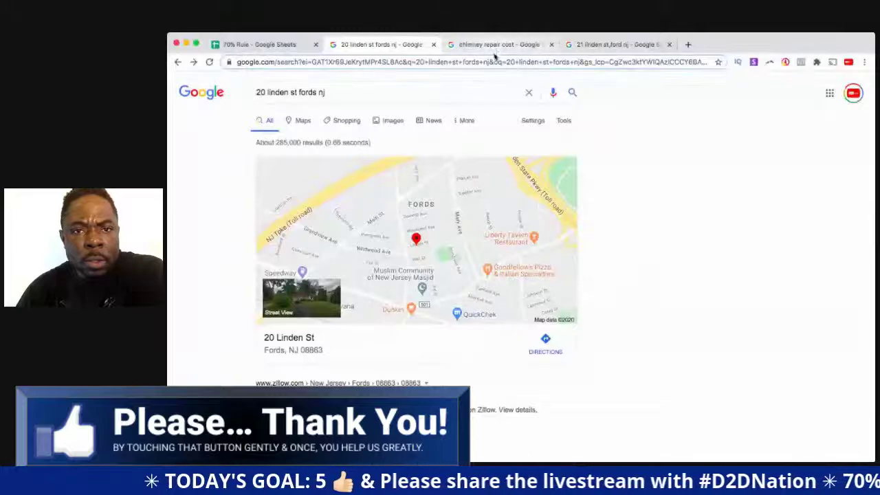
pyautogui.click(613, 44)
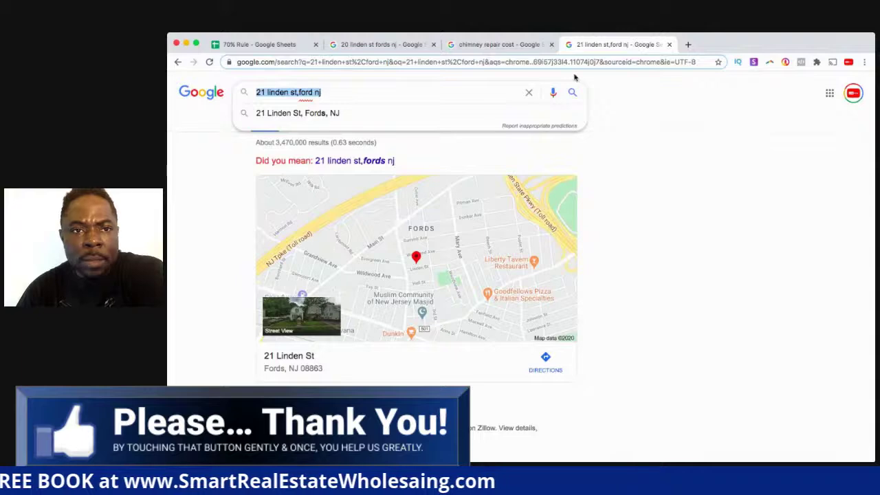
pyautogui.click(376, 44)
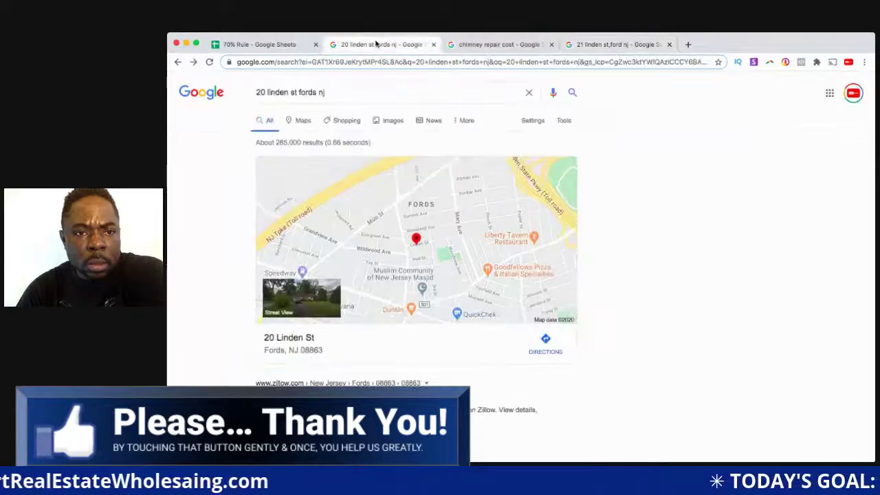
pyautogui.click(581, 44)
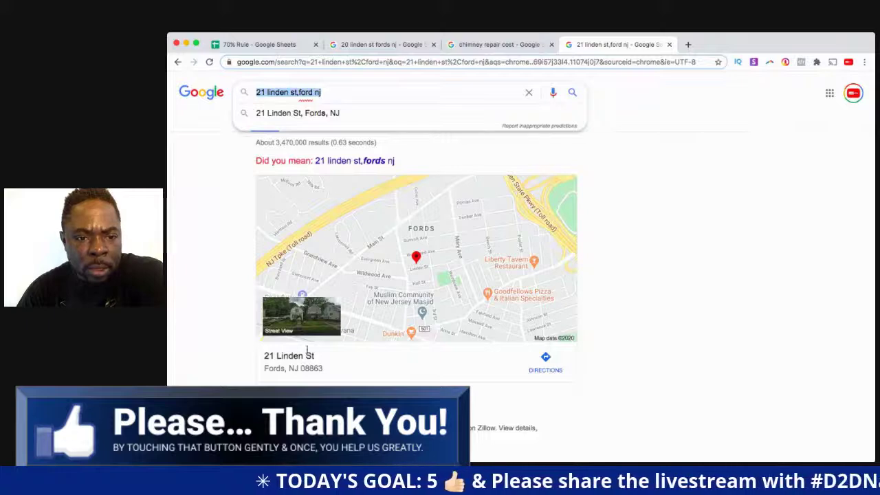
pyautogui.click(361, 162)
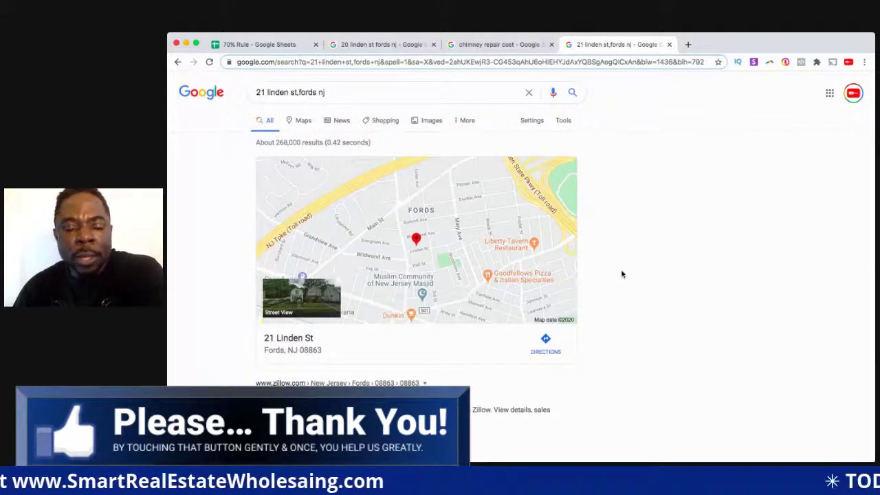
# Step: Scroll to the Zillow result for 21 Linden St and drag it into a new tab
pyautogui.scroll(-3, 503, 272)
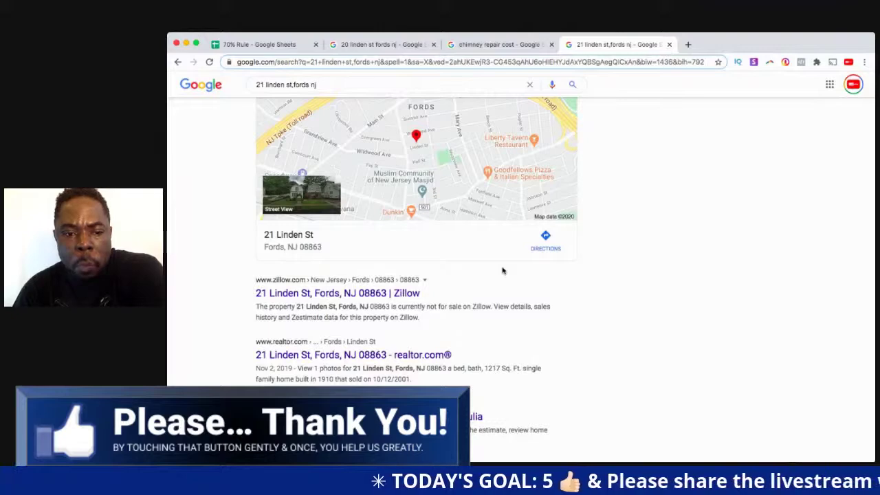
pyautogui.scroll(3, 503, 271)
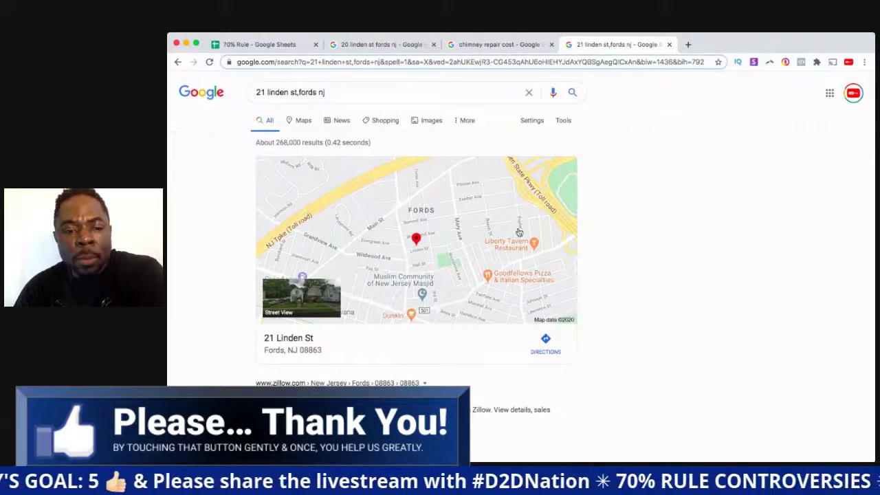
pyautogui.scroll(-3, 519, 232)
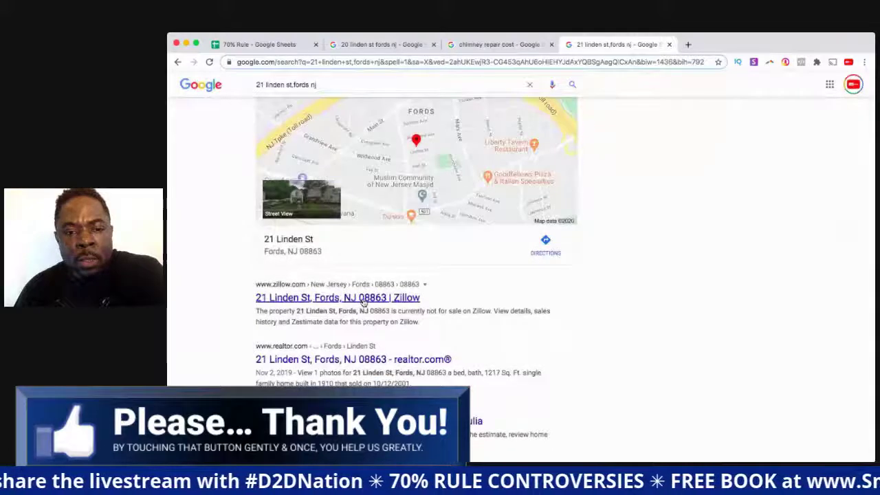
pyautogui.tripleClick(371, 304)
pyautogui.moveTo(372, 304); pyautogui.dragTo(707, 44)
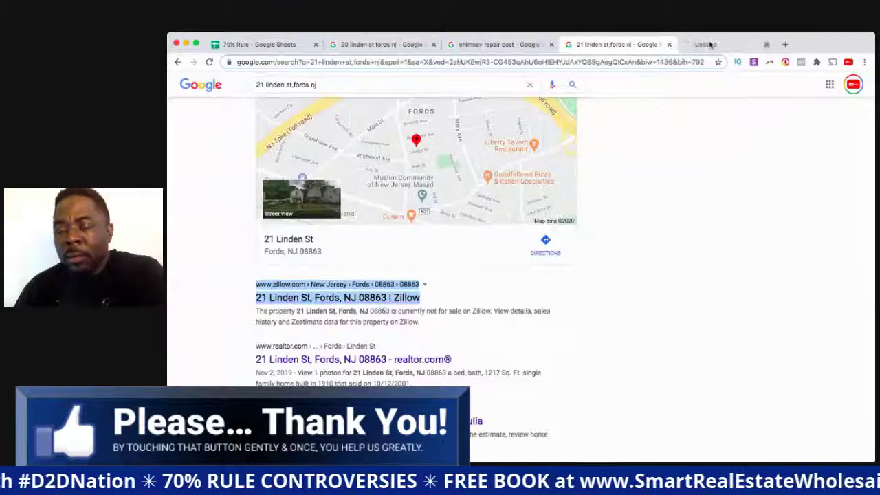
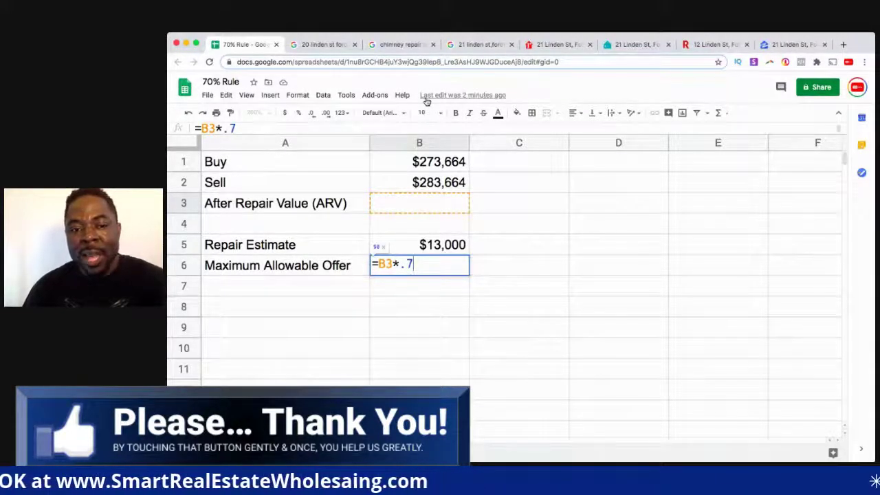
# Step: Enter 273,664 as the ARV in B3, giving a $191,565 offer in B6
pyautogui.press('Return')
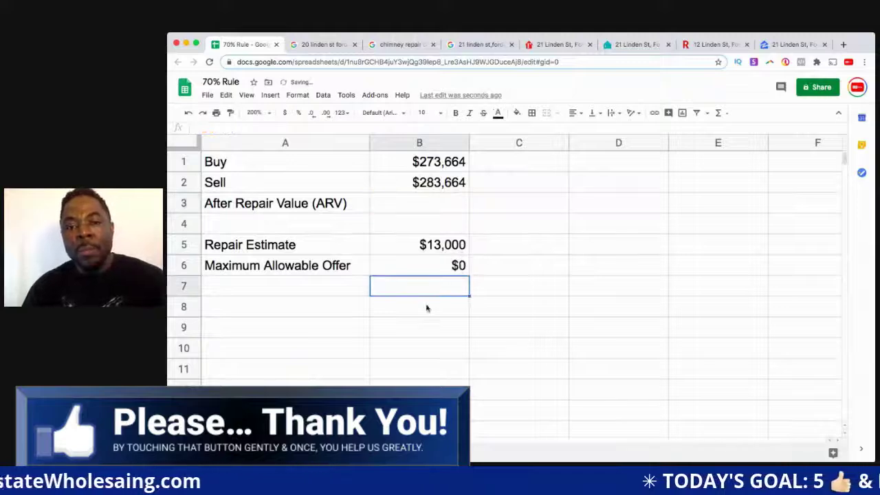
pyautogui.click(422, 210)
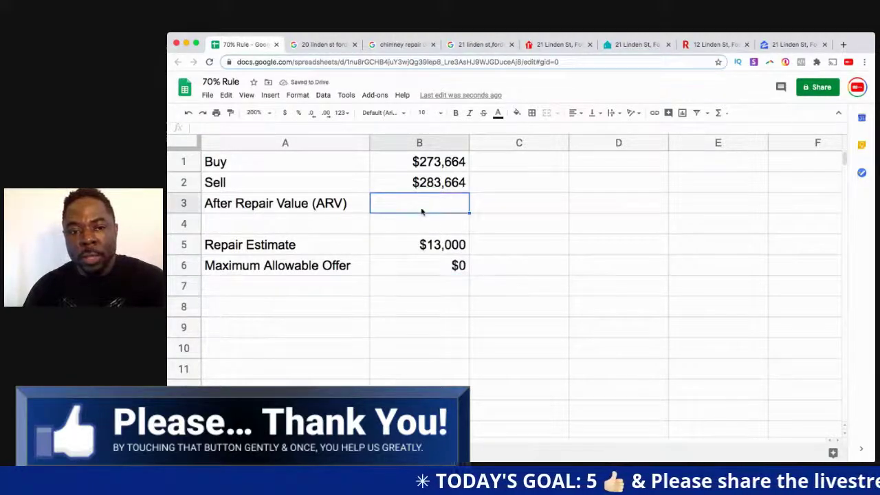
pyautogui.write('2')
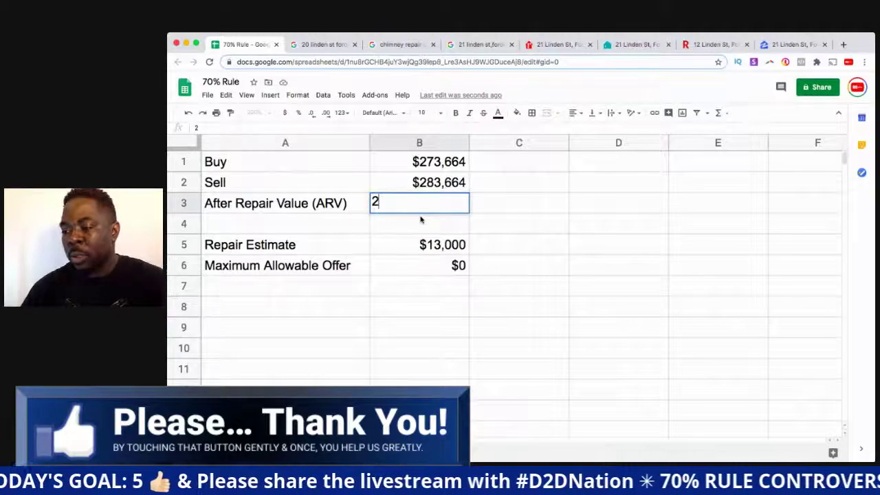
pyautogui.write('3')
pyautogui.press('BackSpace')
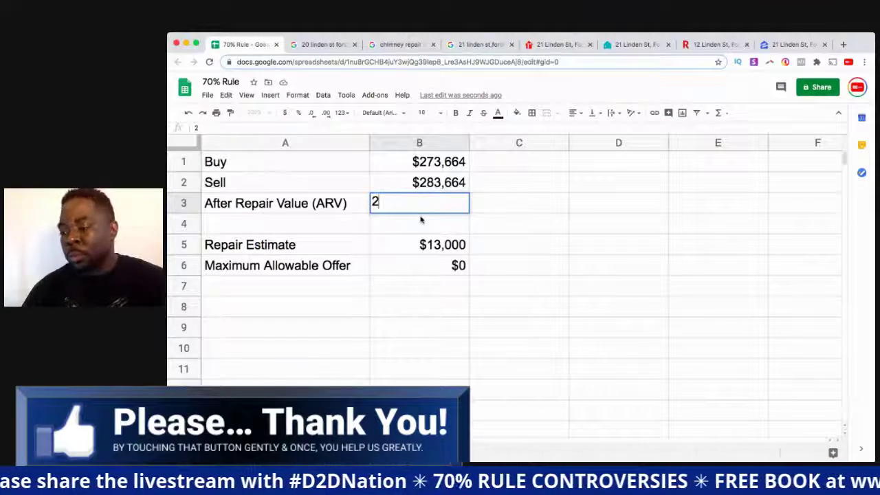
pyautogui.write('73')
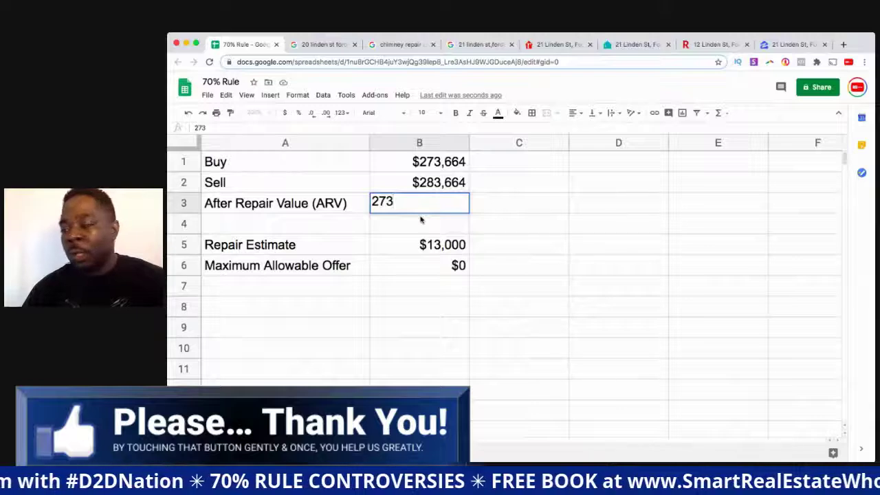
pyautogui.write('664')
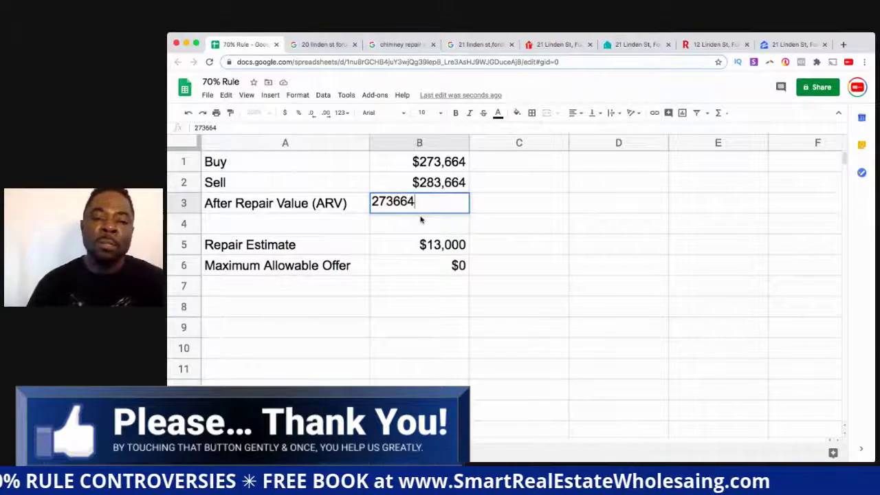
pyautogui.press('Return')
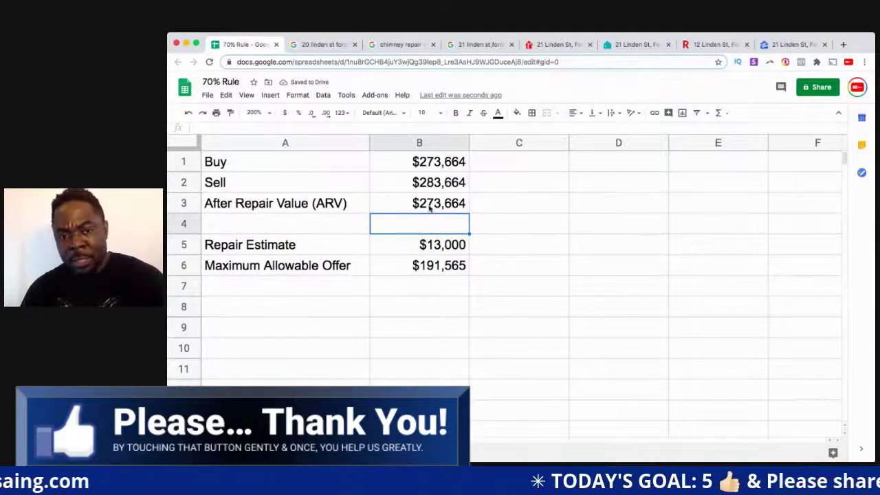
pyautogui.click(424, 269)
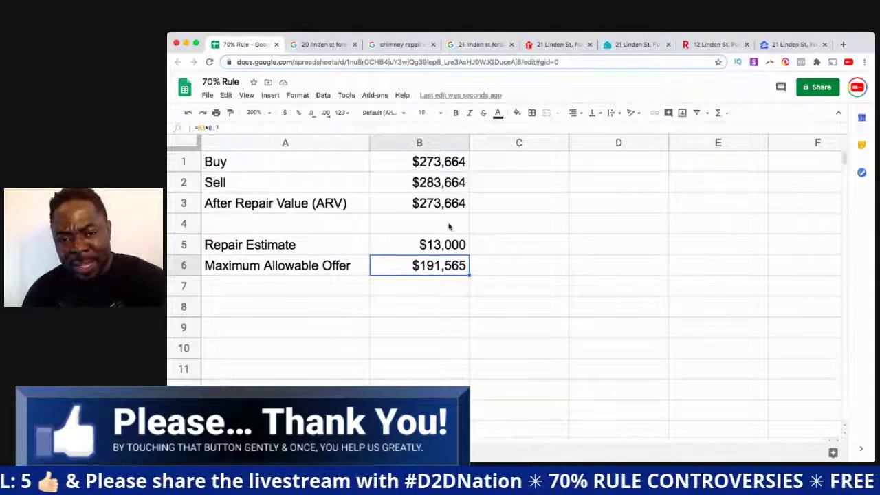
pyautogui.click(446, 249)
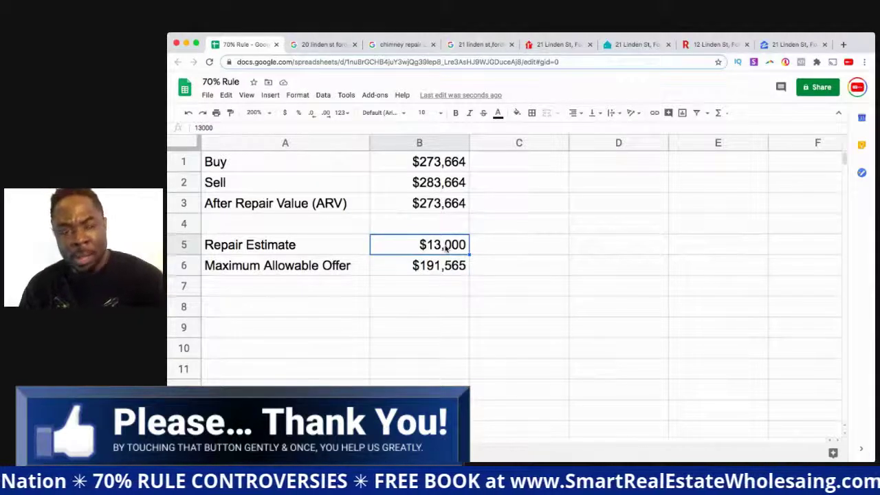
pyautogui.click(438, 183)
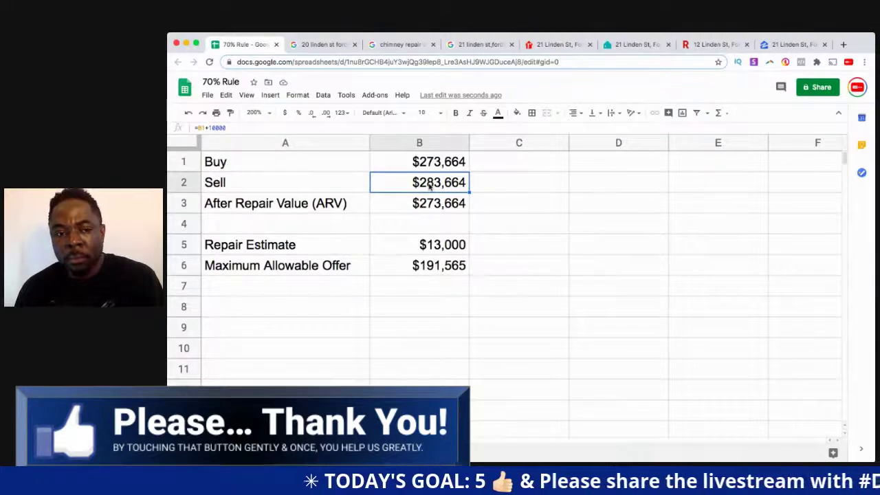
pyautogui.click(320, 231)
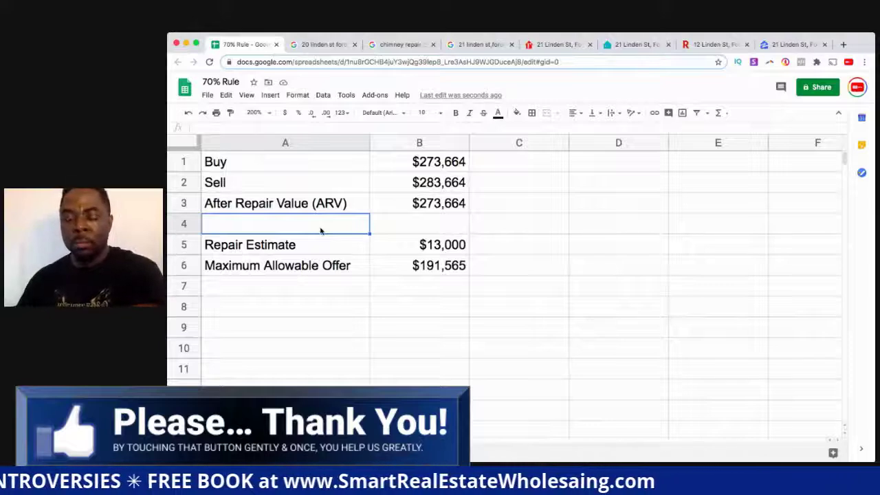
# Step: Add a '1-Profit Margin' row label with the value 70% in B4
pyautogui.write('1')
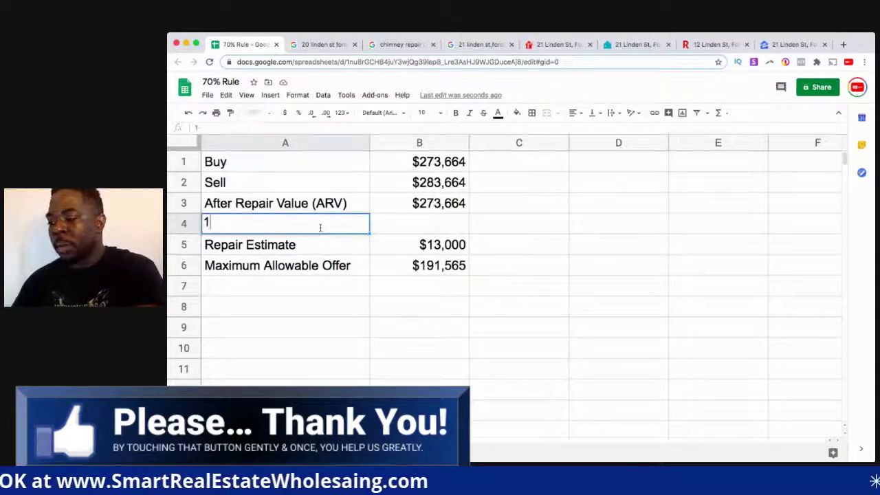
pyautogui.write('-Profits')
pyautogui.press('BackSpace')
pyautogui.write('Margin')
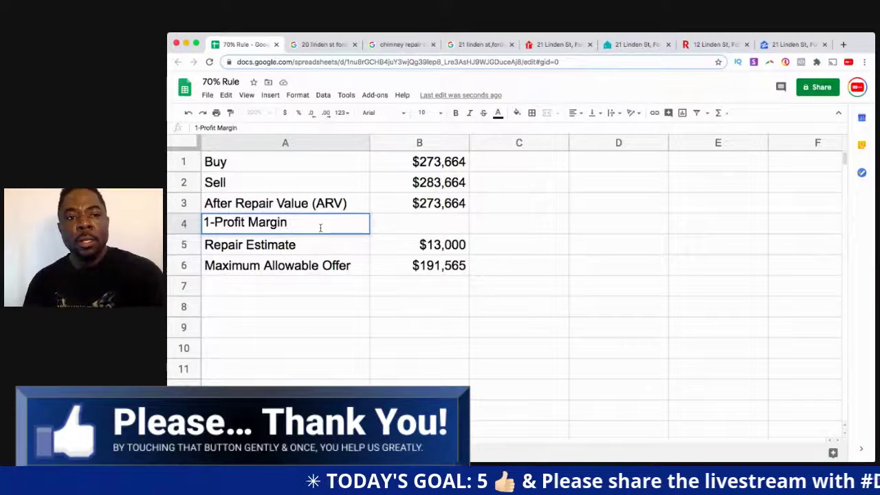
pyautogui.press('Tab')
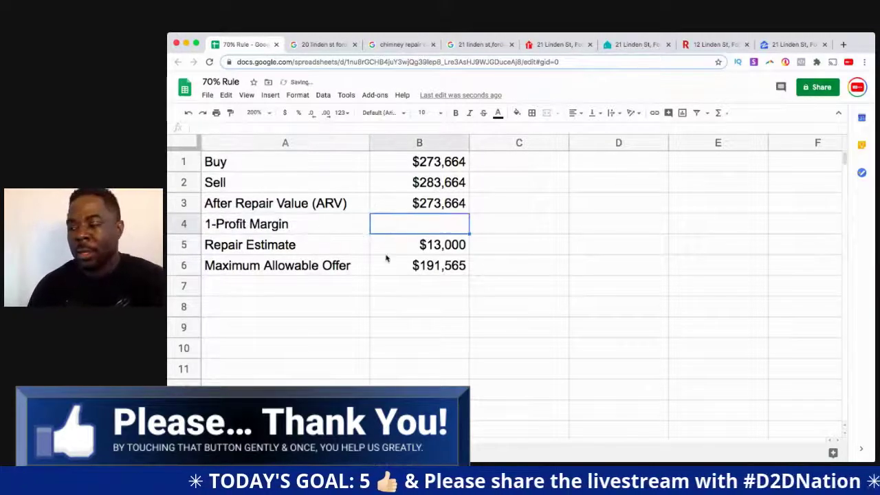
pyautogui.write('70%')
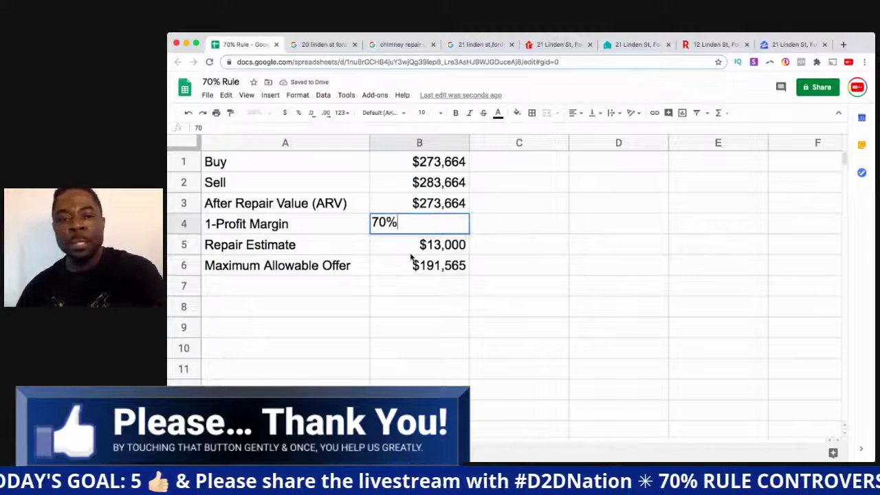
pyautogui.press('Return')
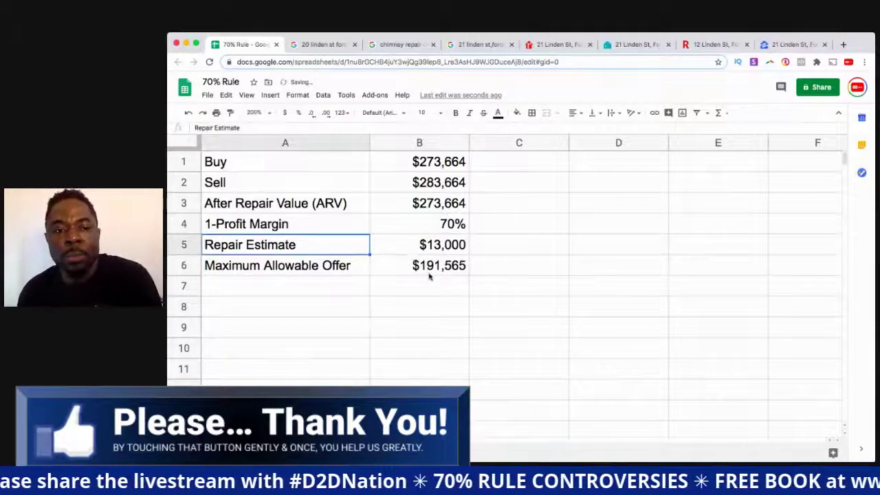
# Step: Change the offer formula in B6 to =B3*B4, replacing the hard-coded 0.7
pyautogui.click(429, 272)
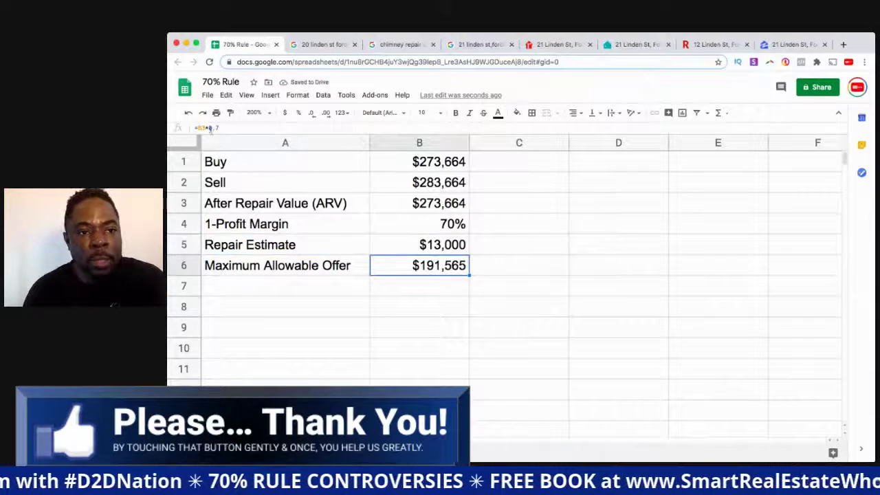
pyautogui.press('Return')
pyautogui.press('BackSpace')
pyautogui.press('BackSpace')
pyautogui.press('BackSpace')
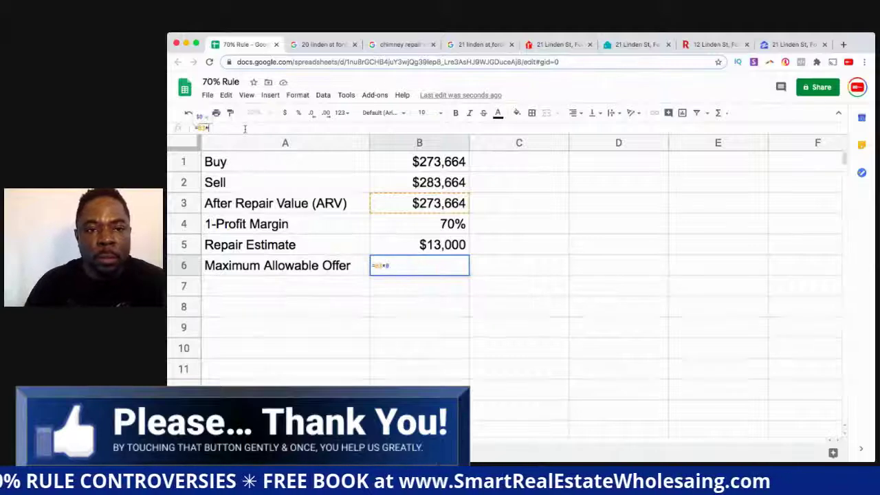
pyautogui.click(415, 223)
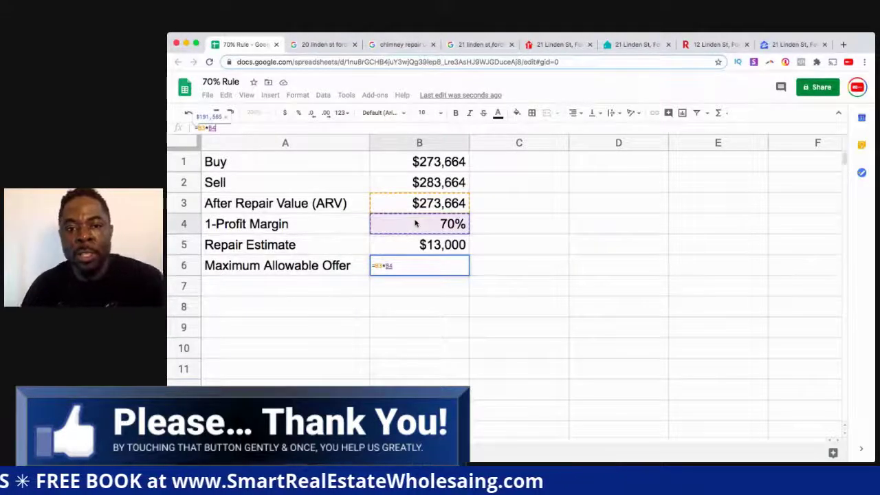
pyautogui.press('Return')
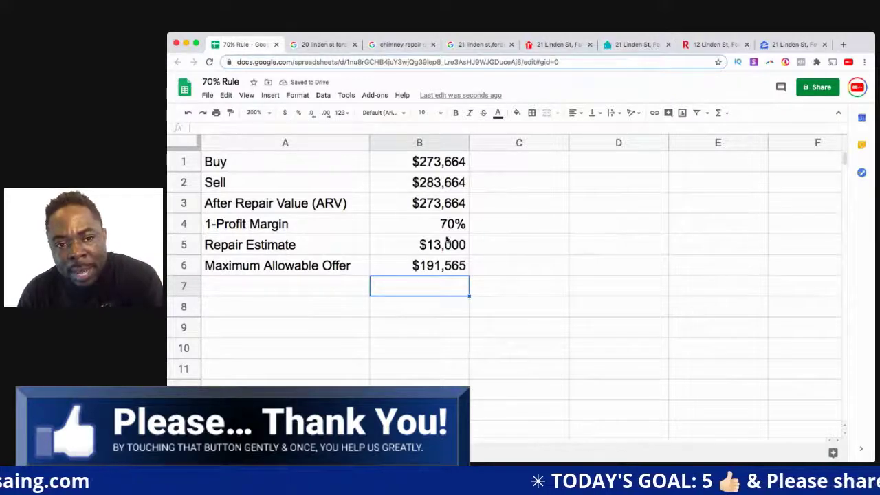
# Step: Rewrite the B6 formula as =(B3*B4)-B5 to subtract the repair estimate
pyautogui.click(431, 270)
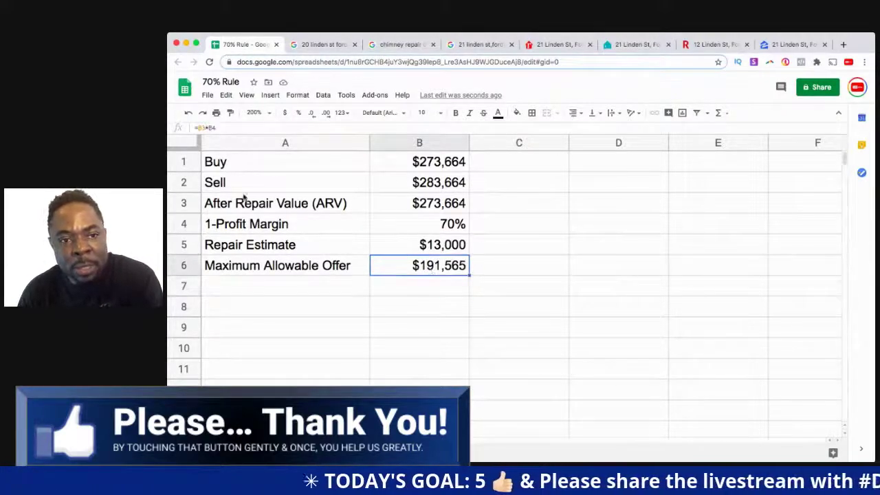
pyautogui.click(435, 252)
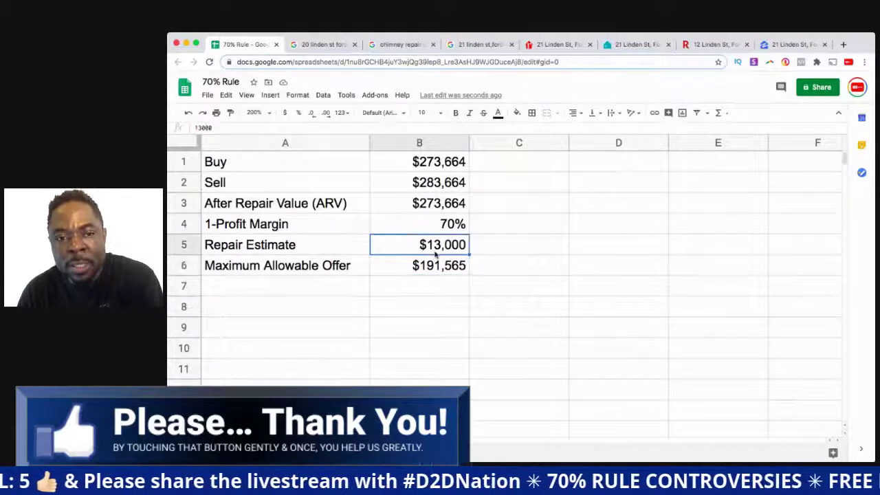
pyautogui.click(422, 269)
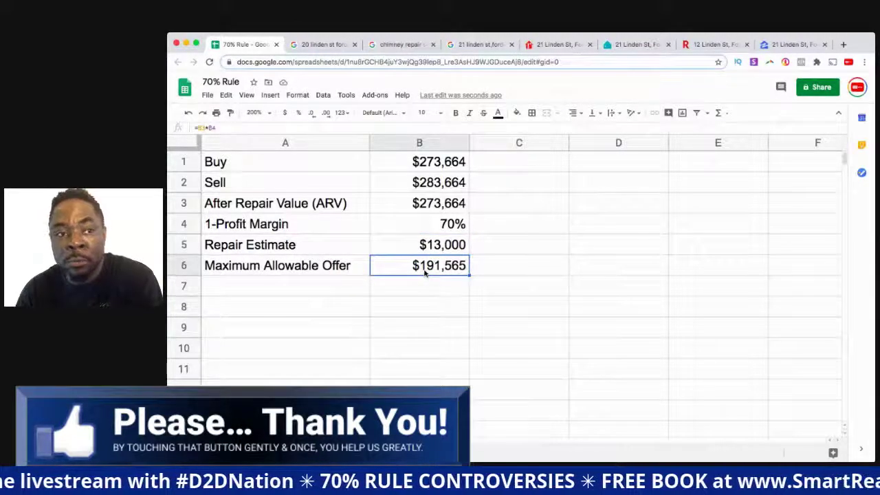
pyautogui.click(197, 128)
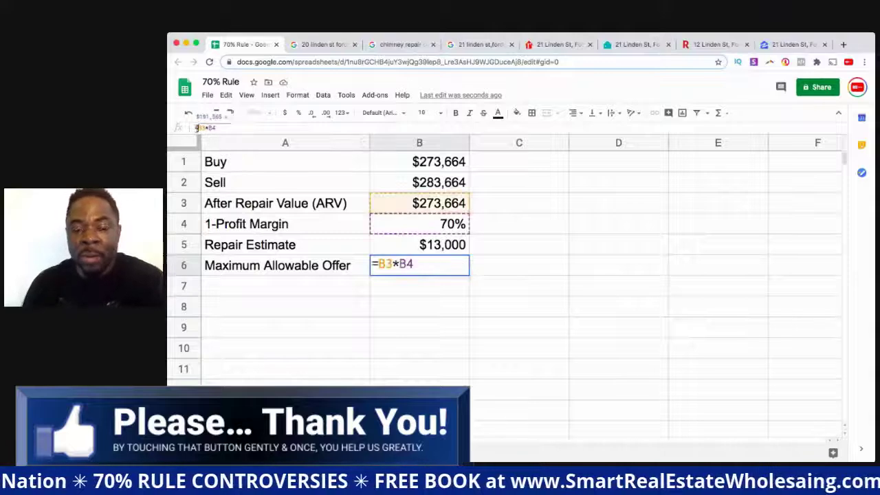
pyautogui.write('(')
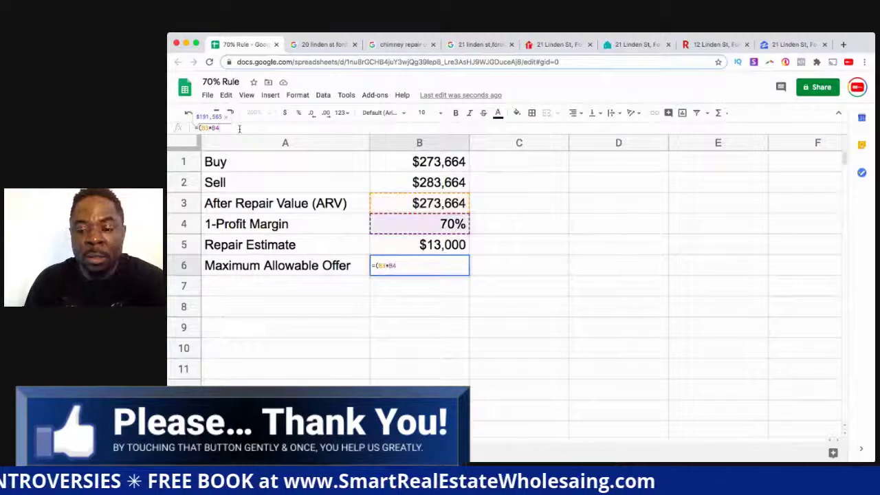
pyautogui.write(')')
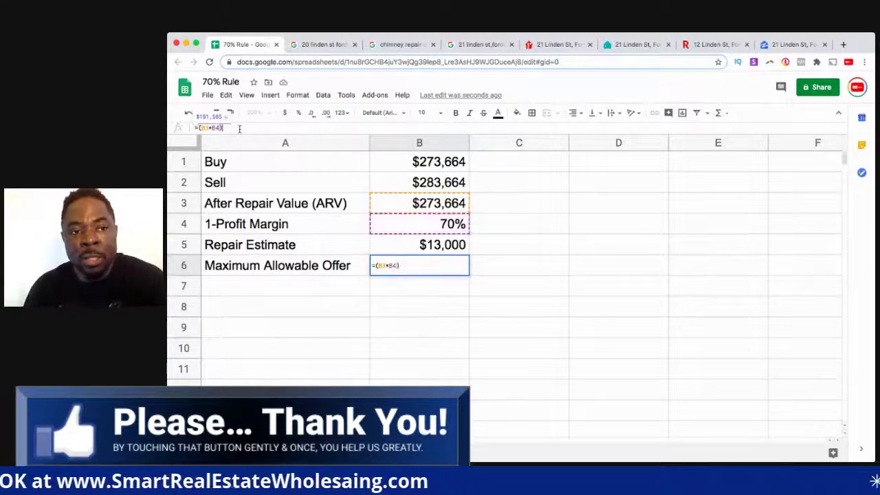
pyautogui.write('-')
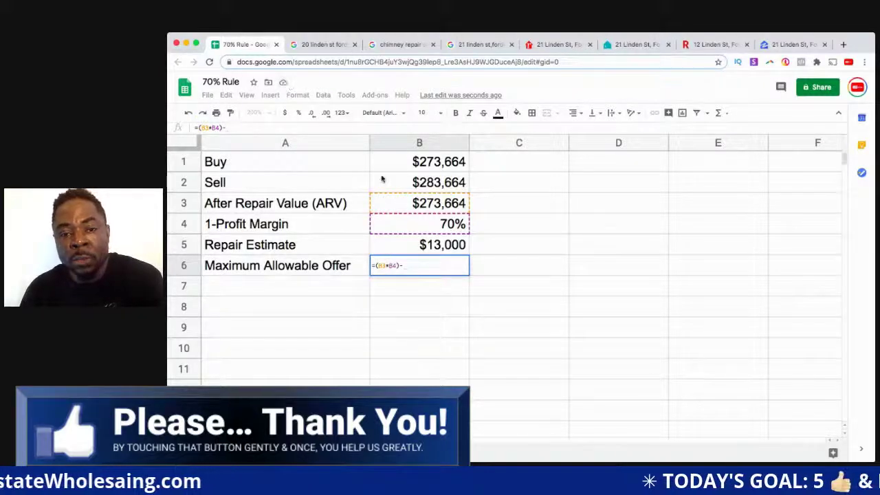
pyautogui.click(423, 247)
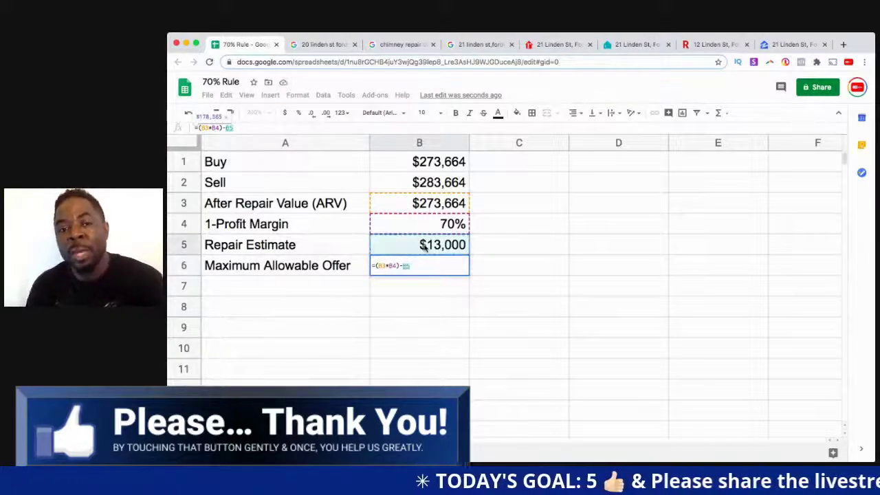
pyautogui.press('Return')
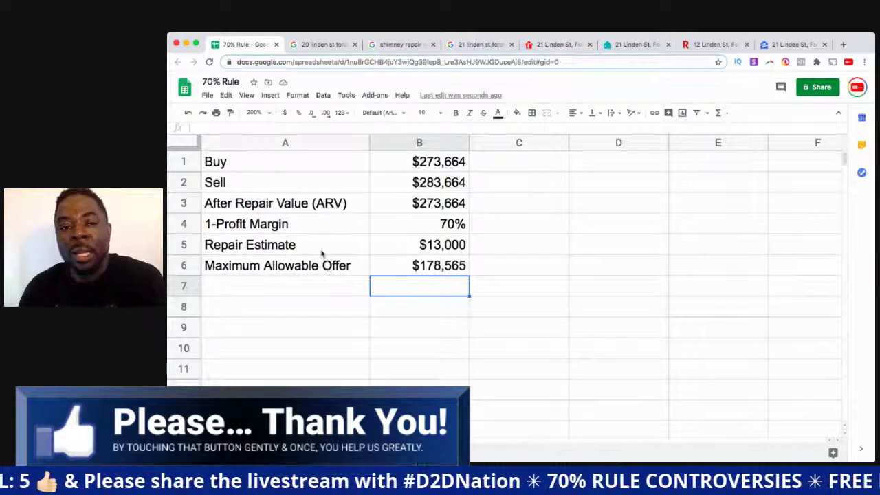
# Step: Change the margin in B4 from 70% to 65%, giving a $164,882 offer
pyautogui.click(456, 234)
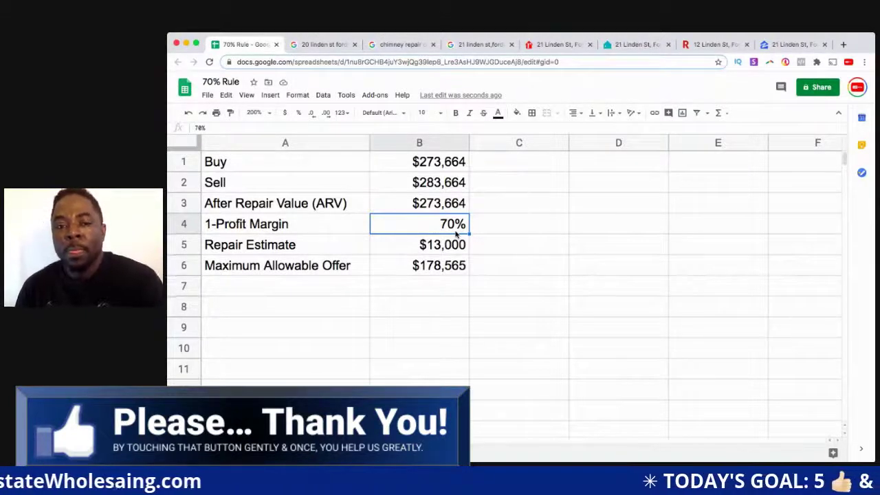
pyautogui.click(433, 255)
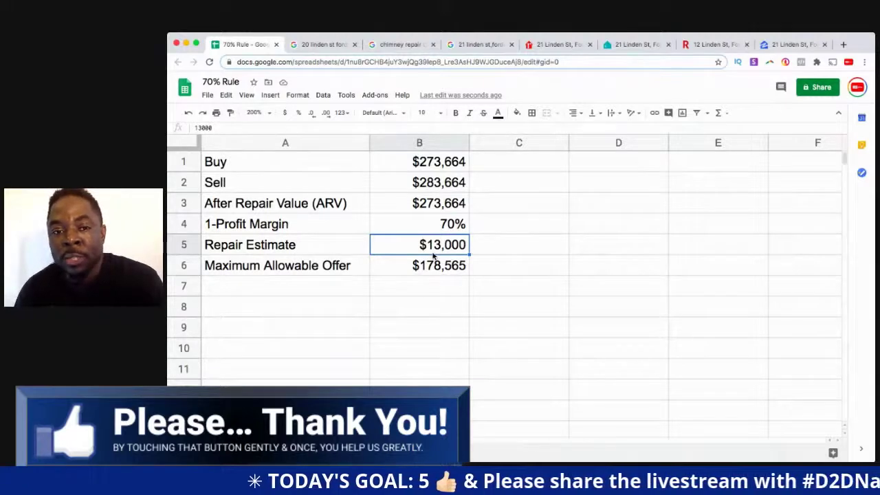
pyautogui.click(453, 224)
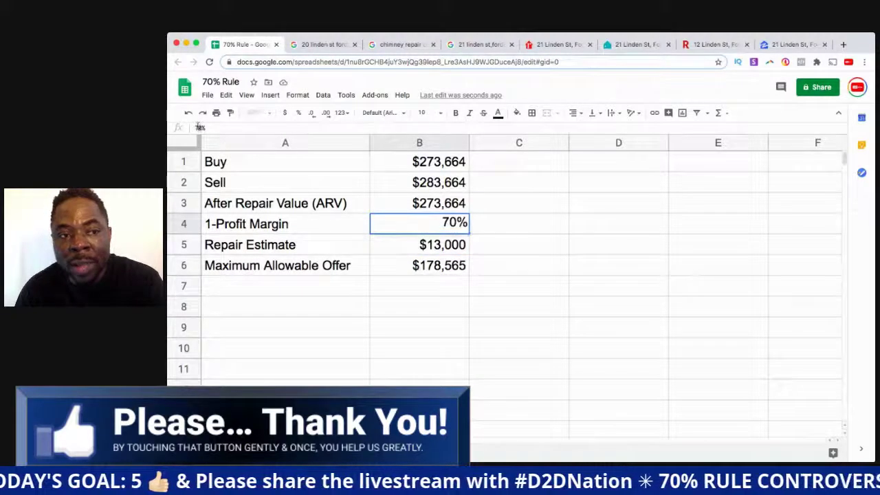
pyautogui.write('5')
pyautogui.press('BackSpace')
pyautogui.write('65')
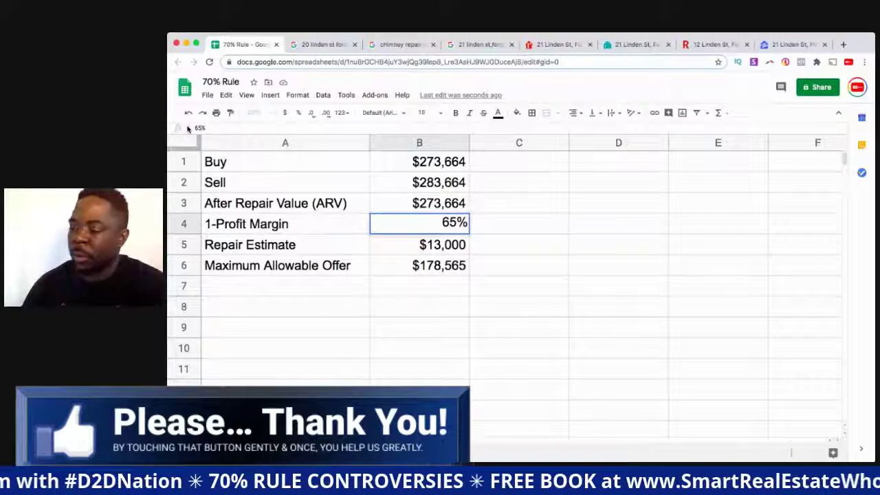
pyautogui.press('Return')
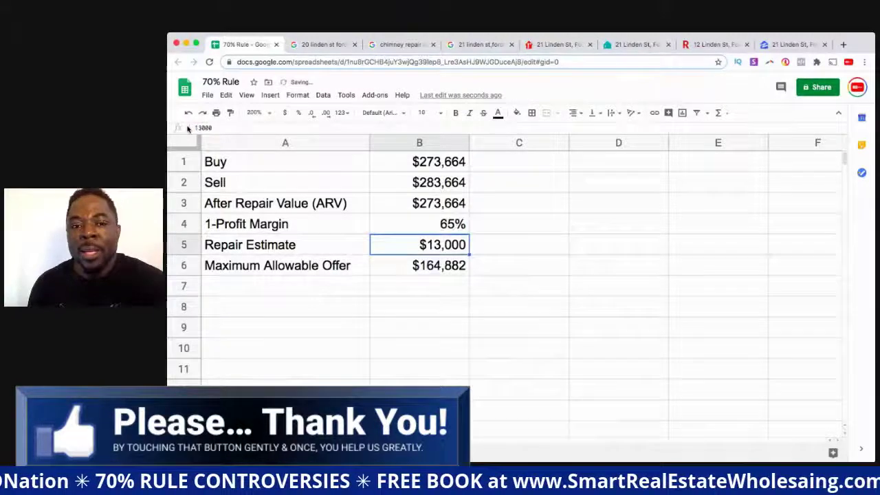
pyautogui.click(438, 269)
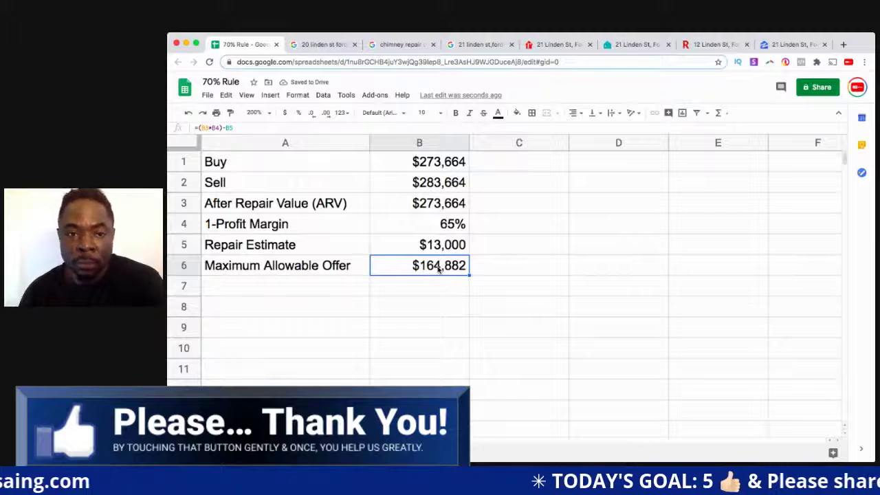
# Step: Format the B3 ARV cell as bold white text on a dark green fill
pyautogui.click(444, 203)
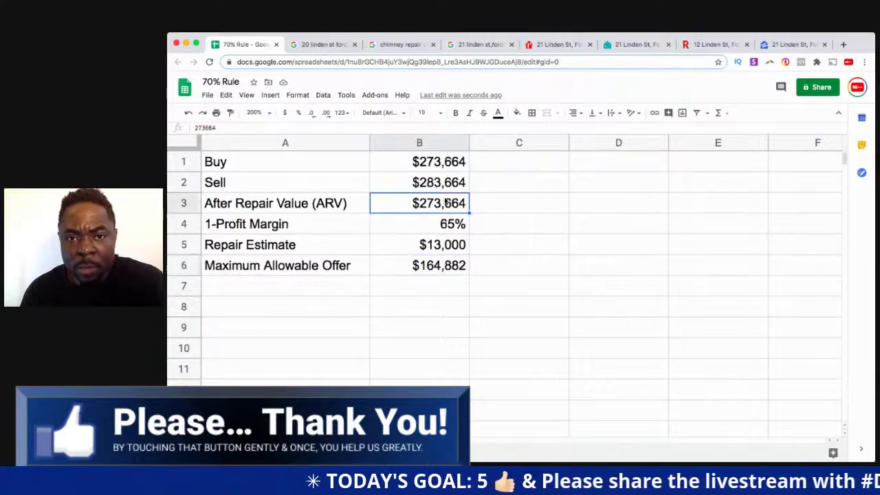
pyautogui.click(456, 113)
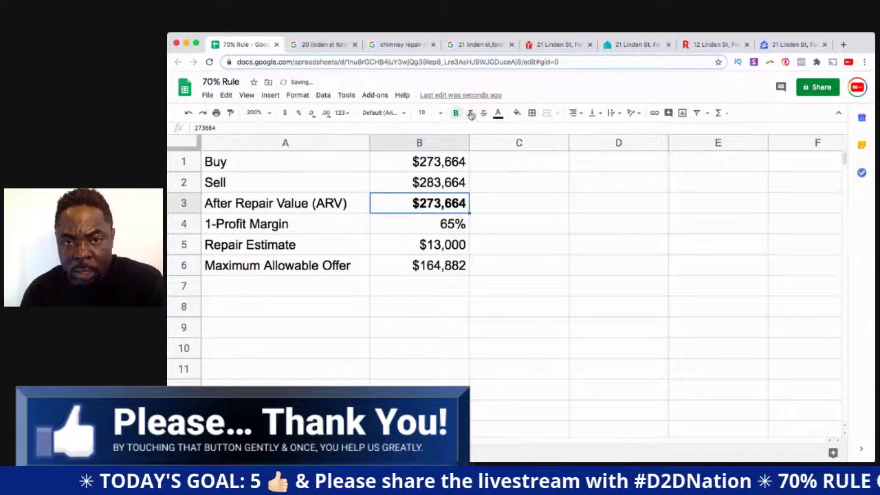
pyautogui.click(516, 113)
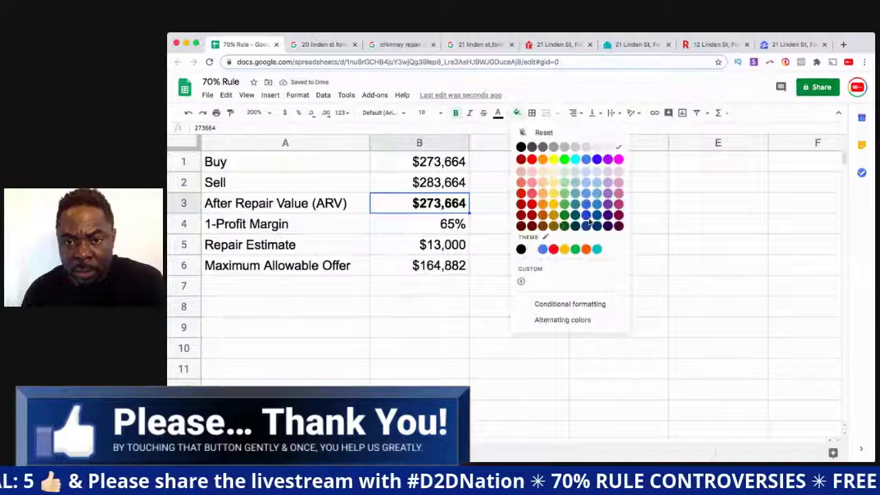
pyautogui.click(564, 216)
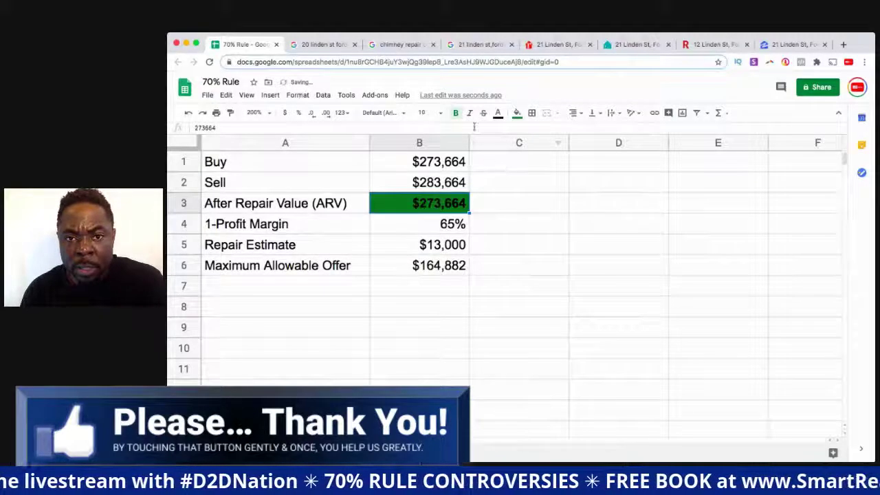
pyautogui.click(497, 114)
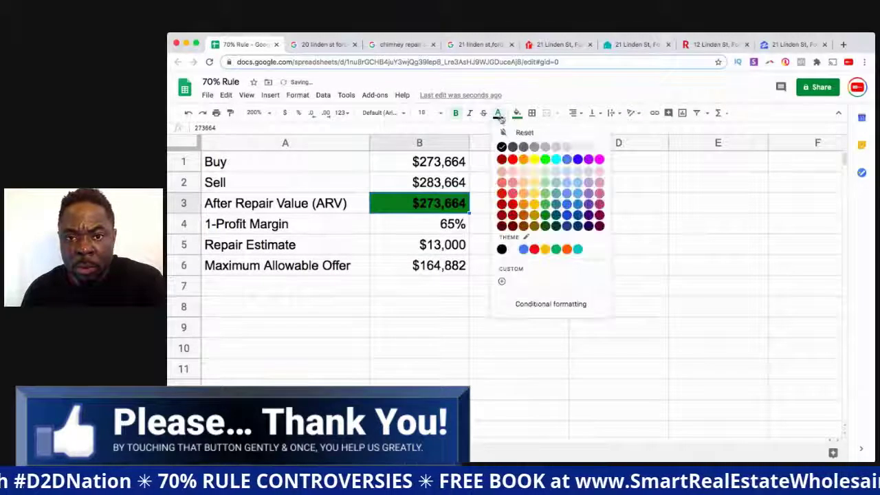
pyautogui.click(601, 148)
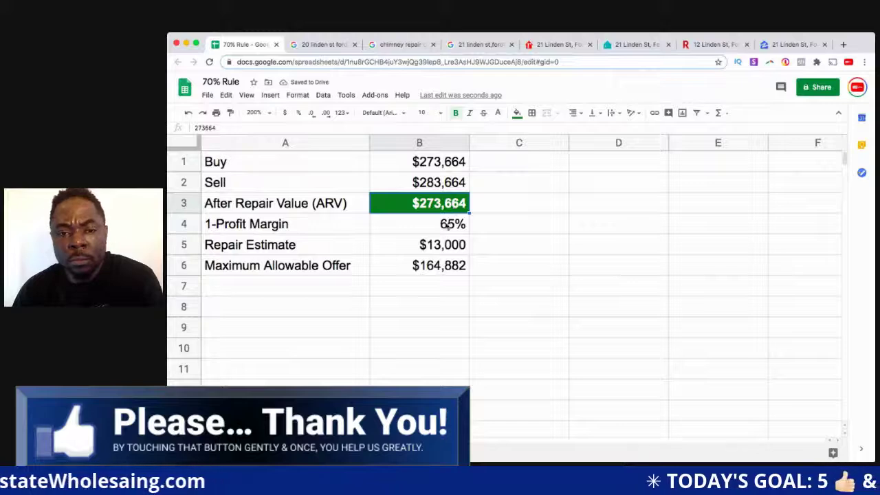
pyautogui.click(443, 268)
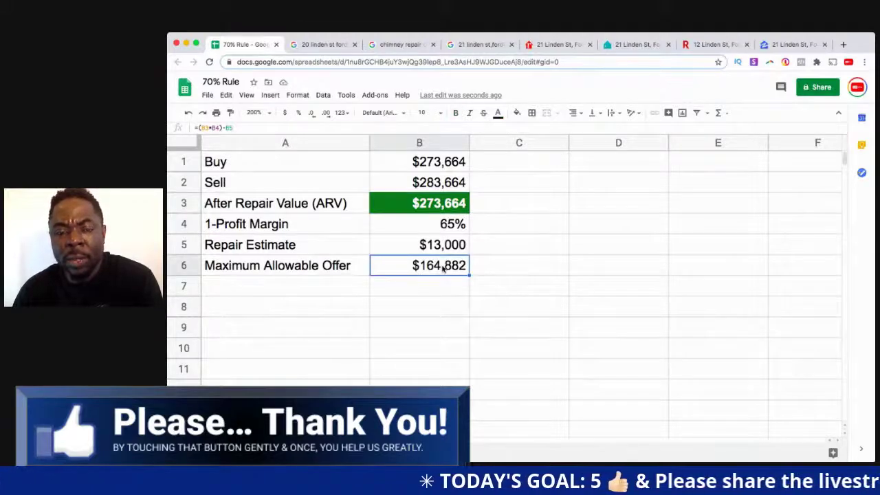
pyautogui.click(439, 250)
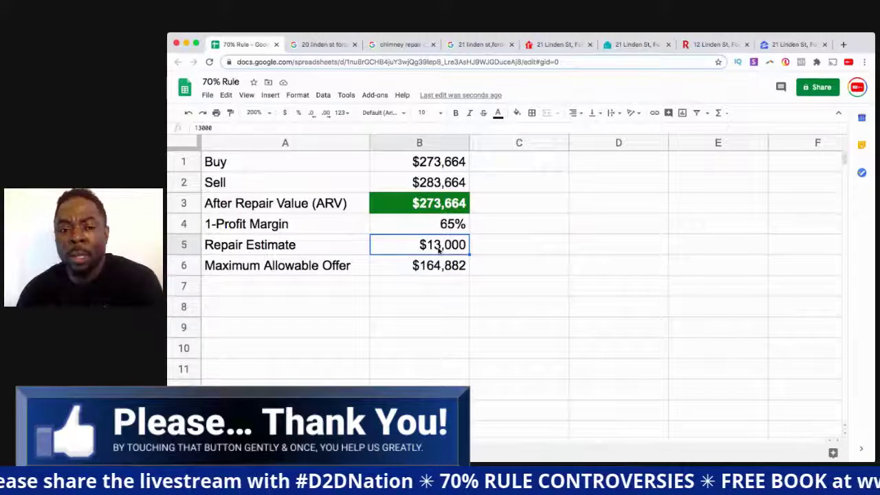
pyautogui.click(437, 265)
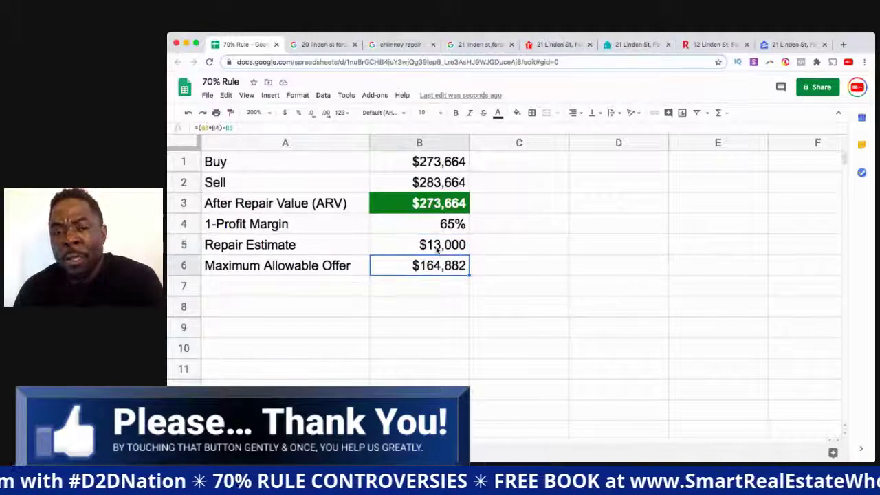
pyautogui.click(437, 249)
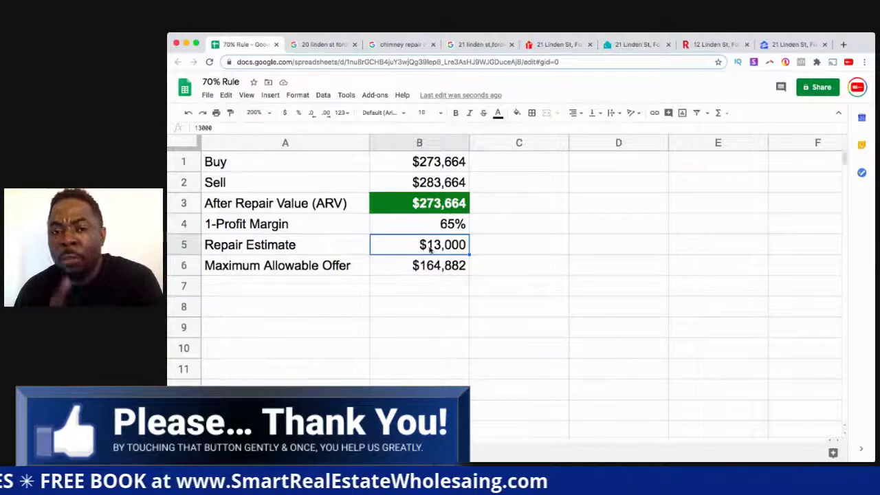
pyautogui.click(440, 267)
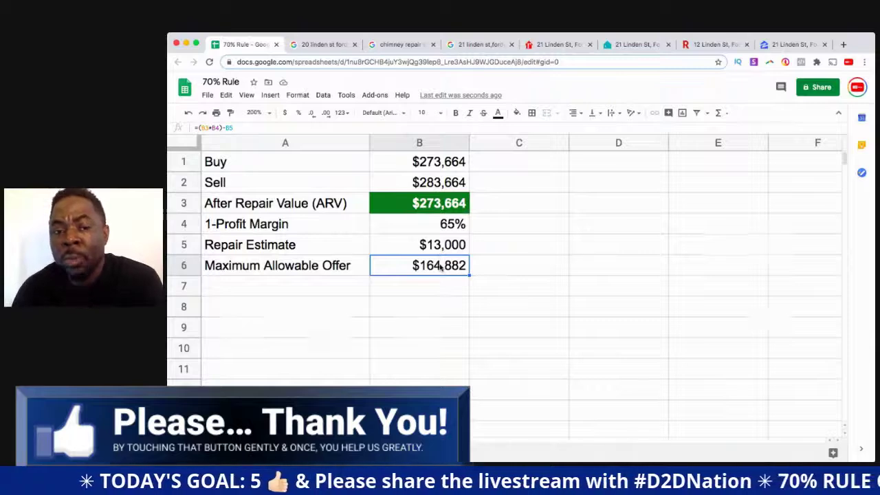
pyautogui.click(440, 251)
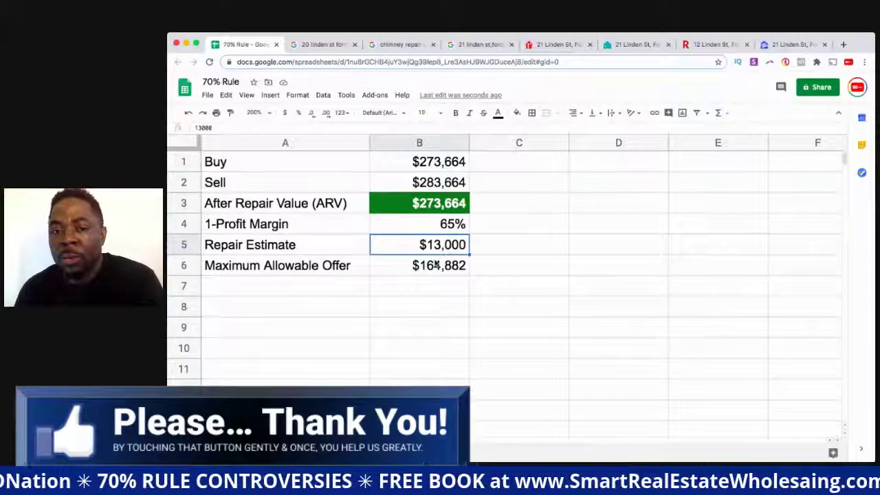
pyautogui.press('Down')
pyautogui.click(439, 251)
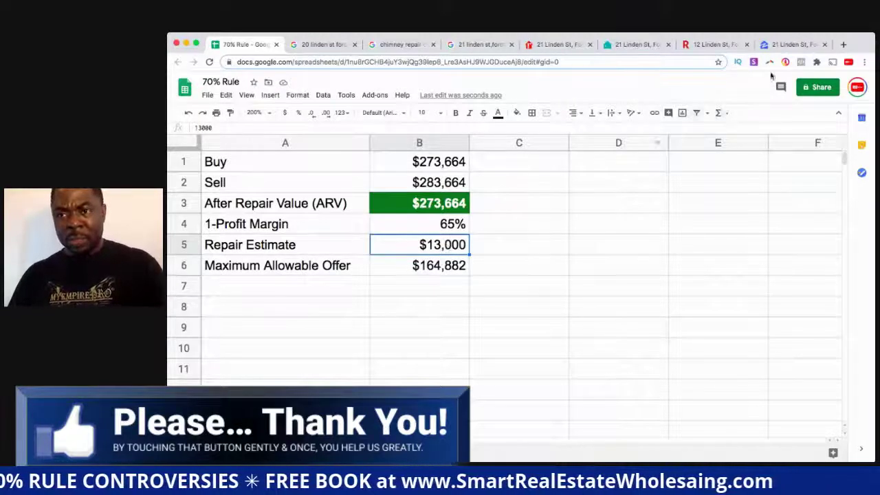
# Step: Go to dealestimator.com in a new browser tab
pyautogui.click(842, 45)
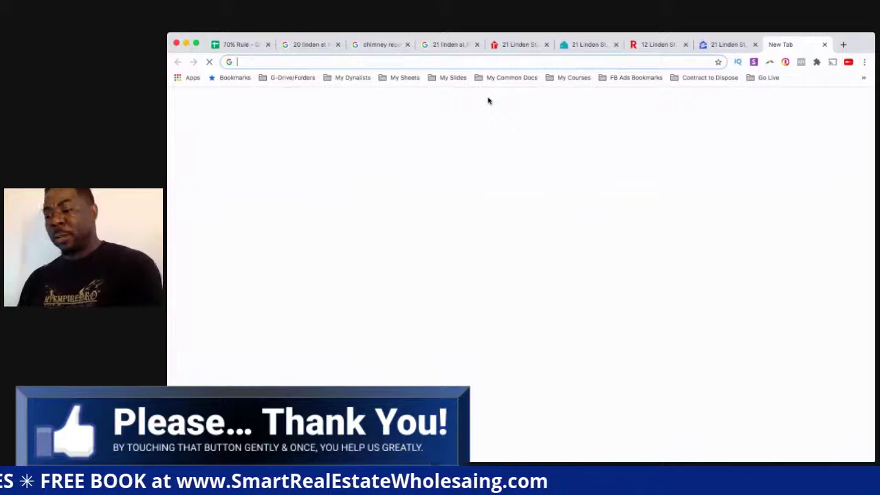
pyautogui.write('dealestom')
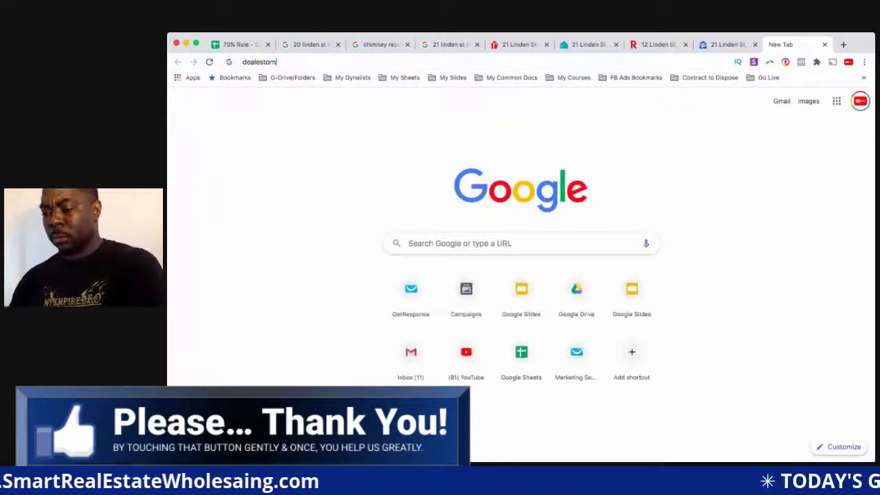
pyautogui.write('at')
pyautogui.press('BackSpace')
pyautogui.press('BackSpace')
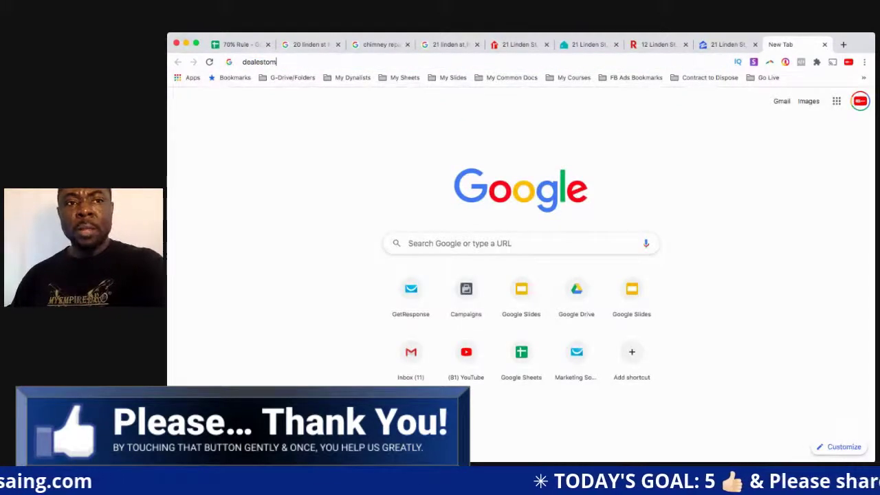
pyautogui.press('BackSpace')
pyautogui.write('imator')
pyautogui.press('Return')
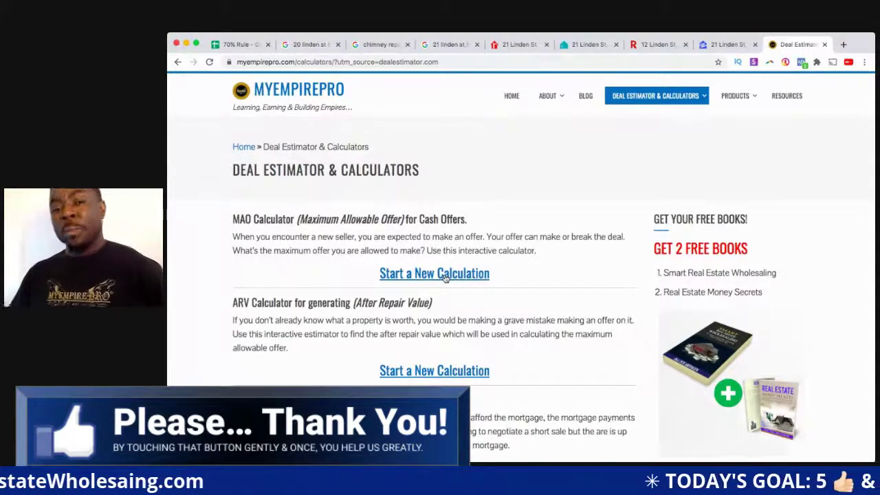
# Step: Start a new Maximum Allowable Offer calculation in the MyEmpirePro calculator
pyautogui.click(445, 275)
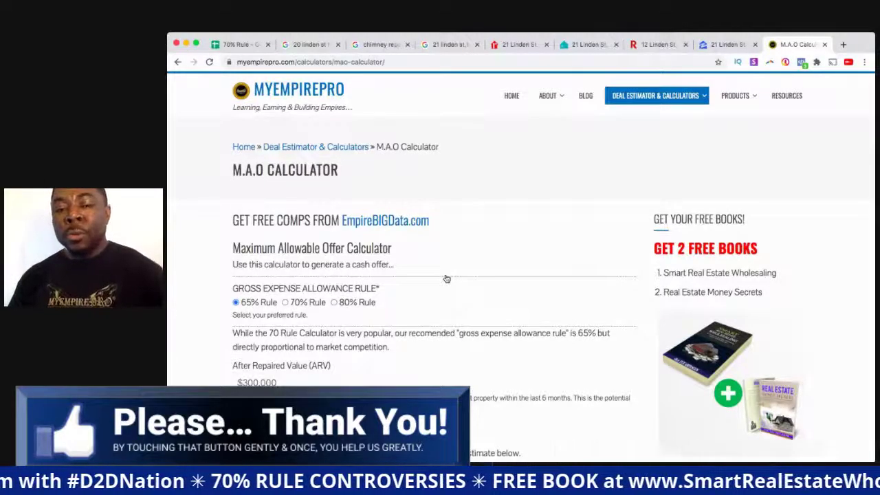
pyautogui.scroll(-4, 417, 341)
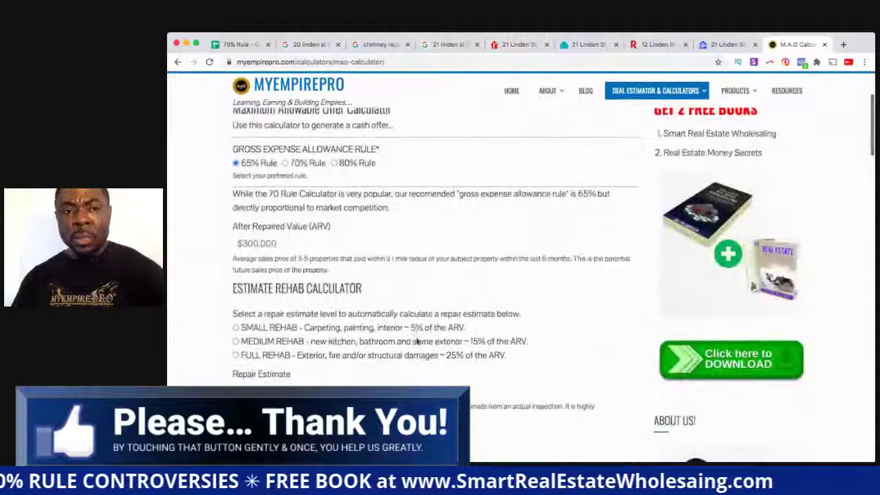
pyautogui.scroll(3, 301, 298)
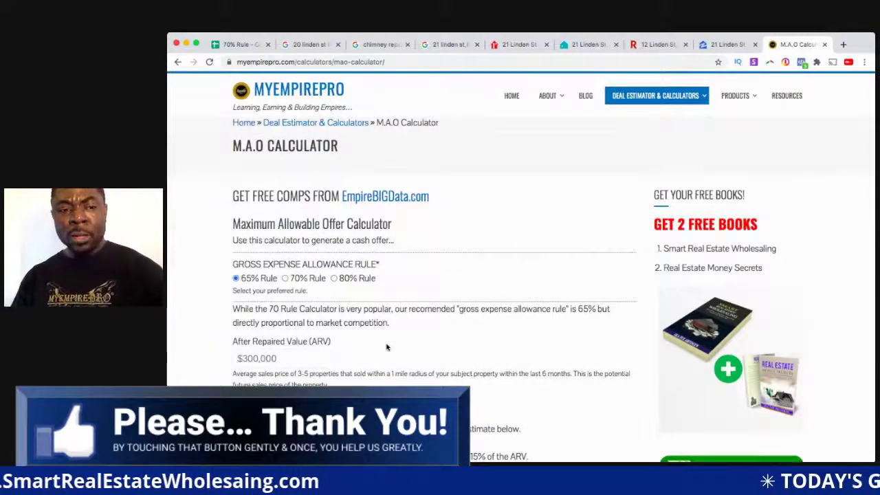
pyautogui.scroll(-2, 386, 347)
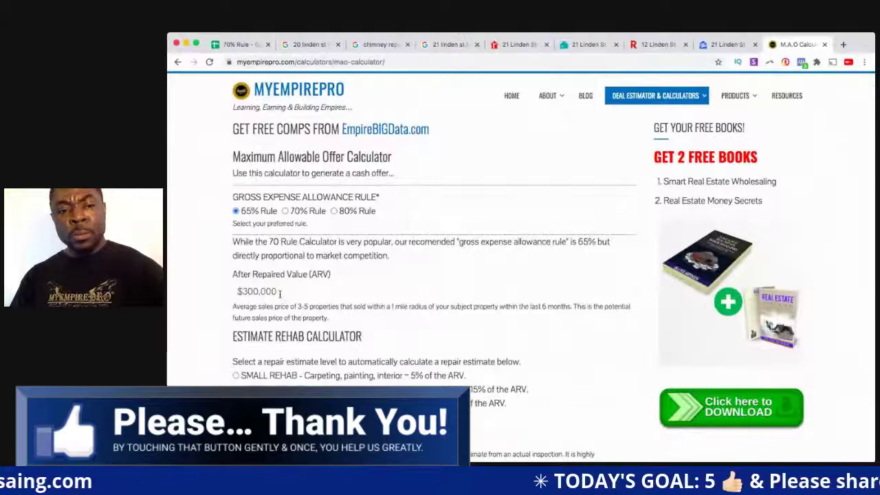
pyautogui.scroll(-1, 279, 293)
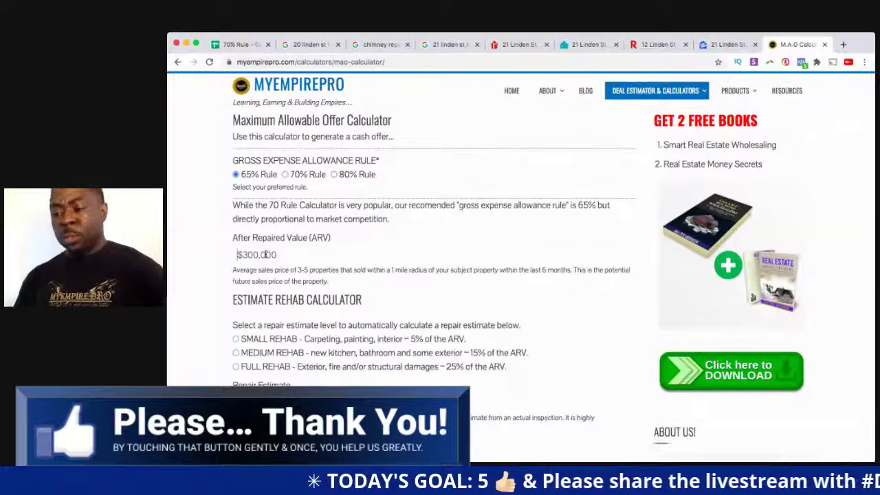
# Step: Enter an ARV of 273000 with medium rehab ($40,950 repairs), then return to the 70% Rule sheet
pyautogui.write('27')
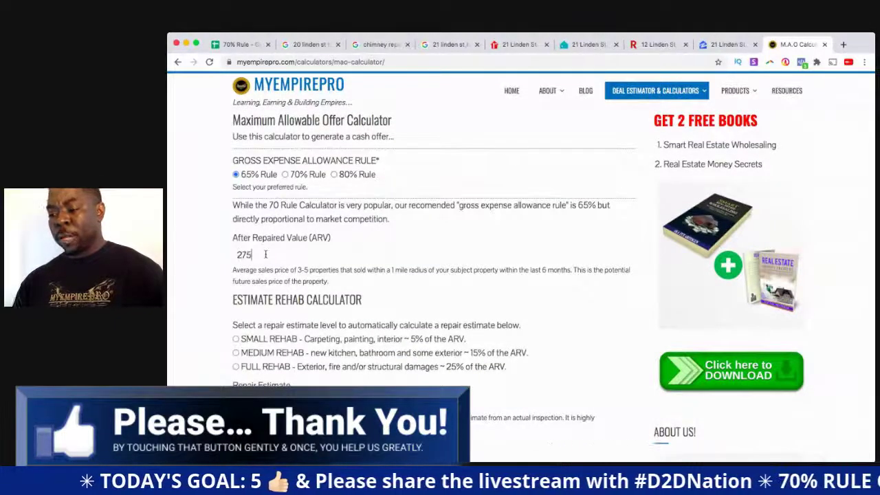
pyautogui.write('0')
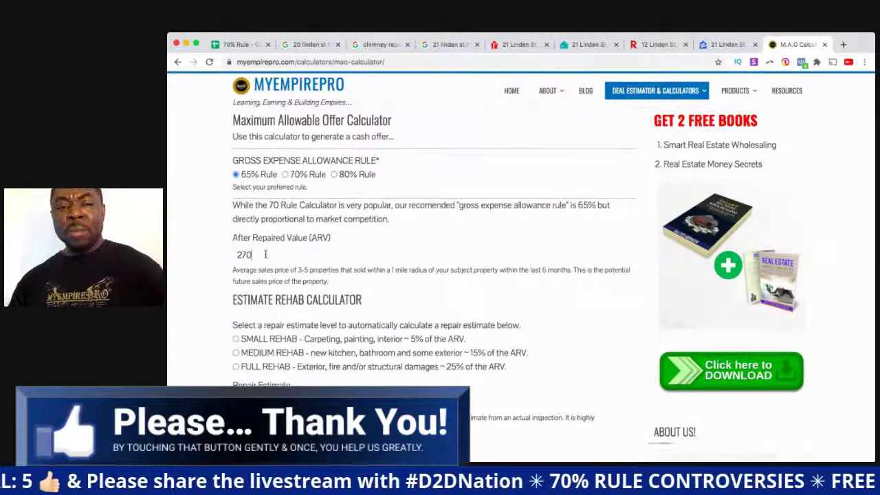
pyautogui.write('3000')
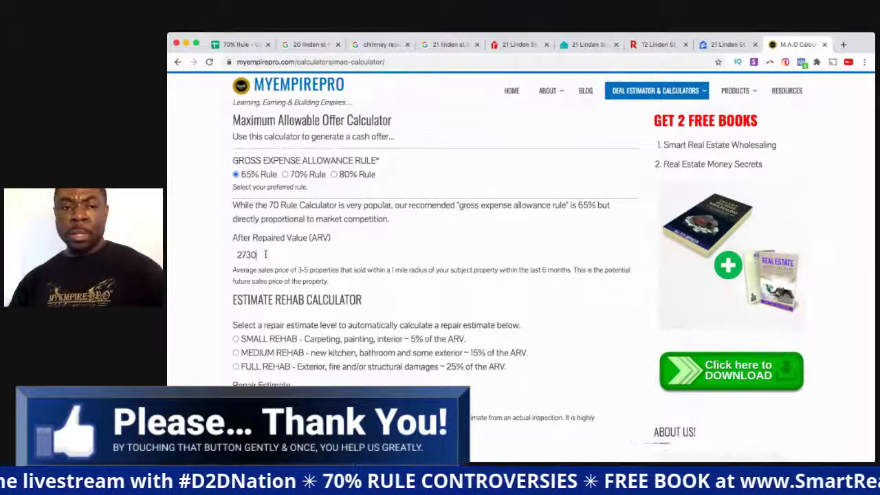
pyautogui.press('Tab')
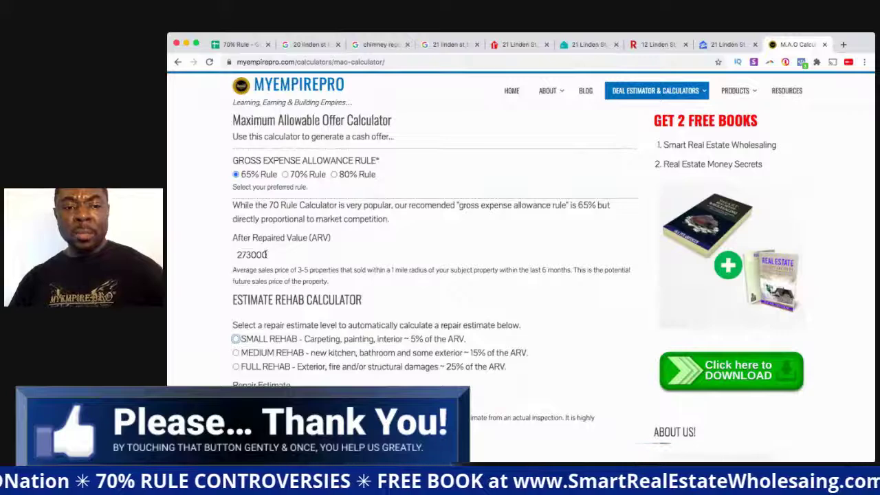
pyautogui.click(235, 353)
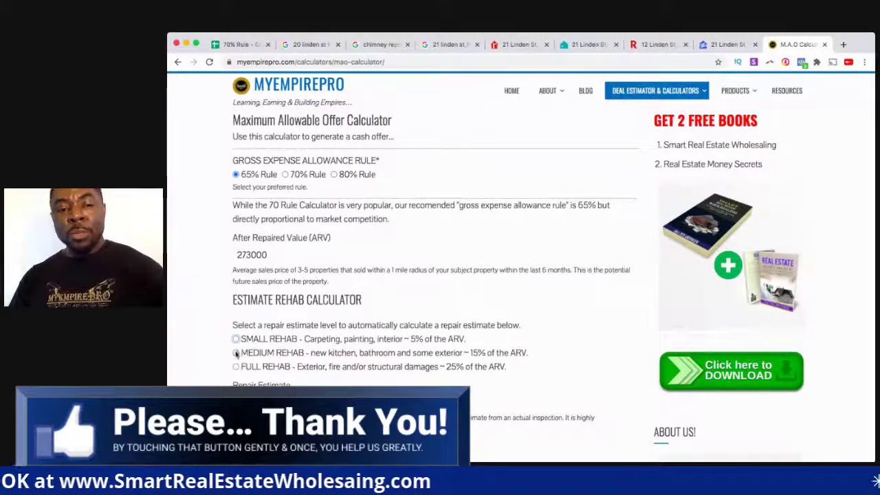
pyautogui.scroll(-2, 364, 352)
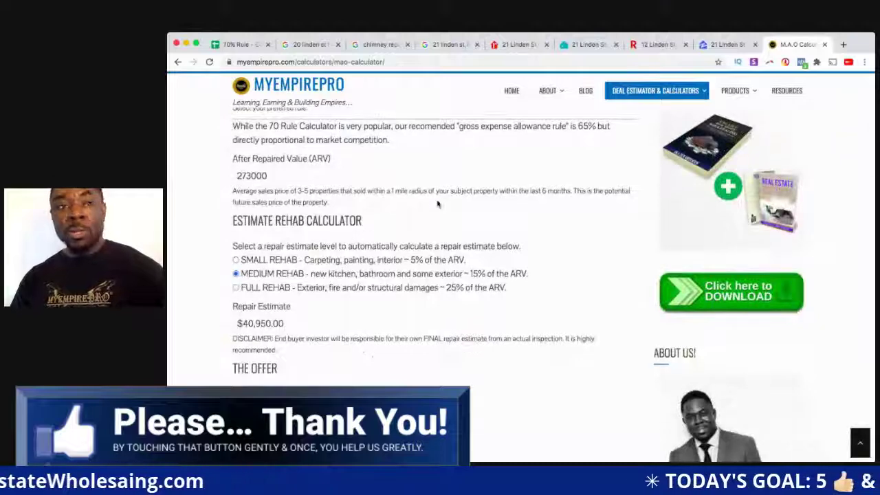
pyautogui.click(240, 44)
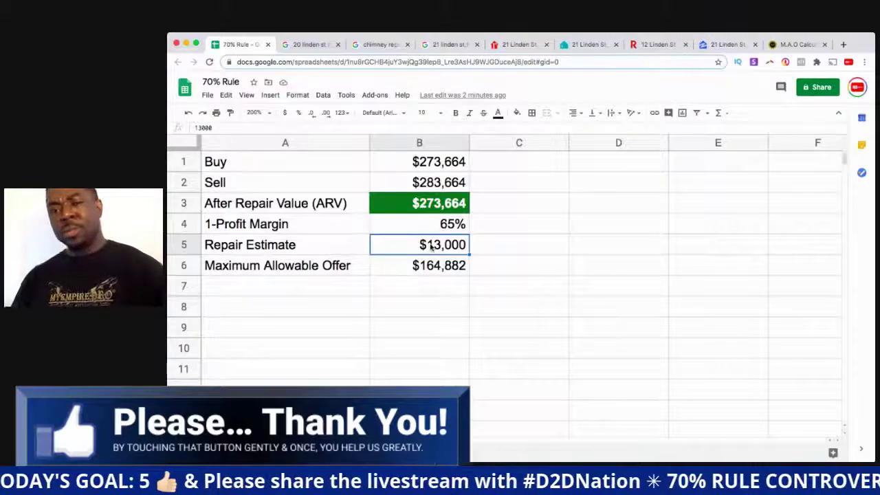
# Step: Enter a $40,000 repair estimate in B5, dropping the offer in B6 to $137,882
pyautogui.write('4')
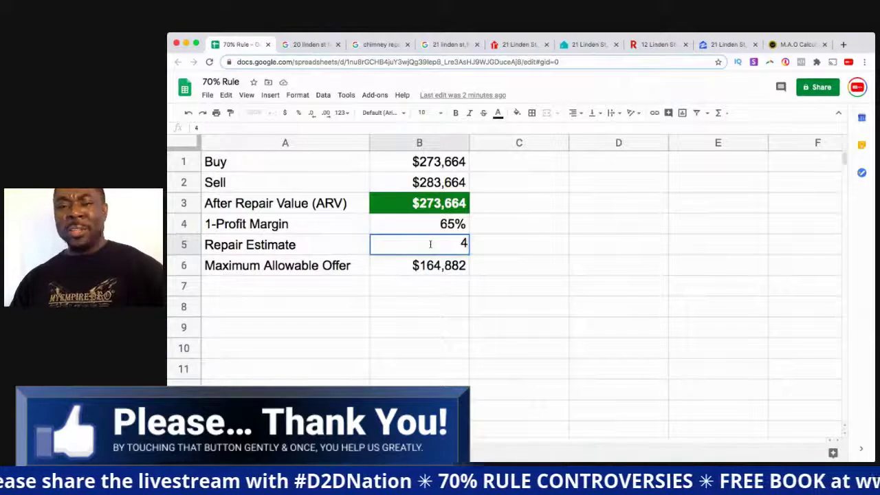
pyautogui.write('00')
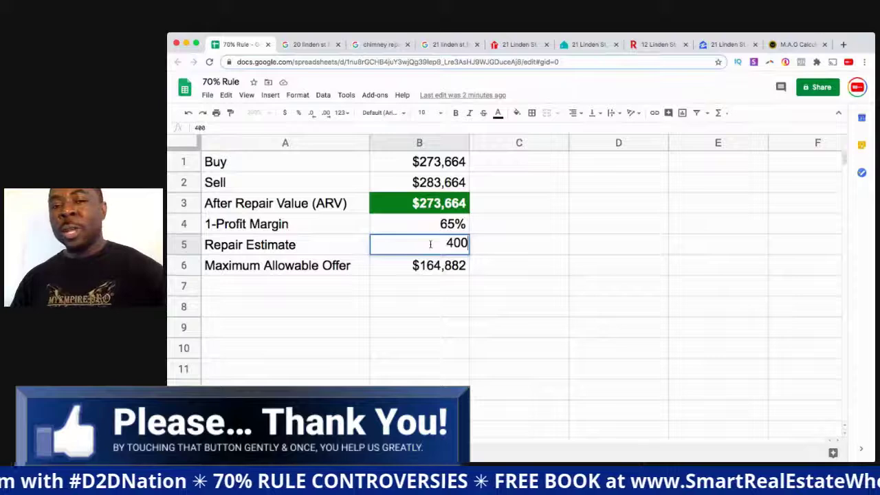
pyautogui.write('00')
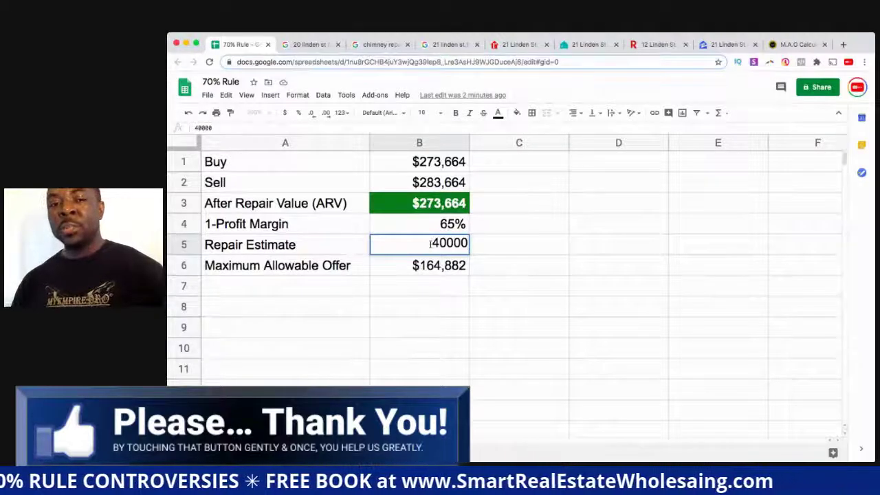
pyautogui.press('Return')
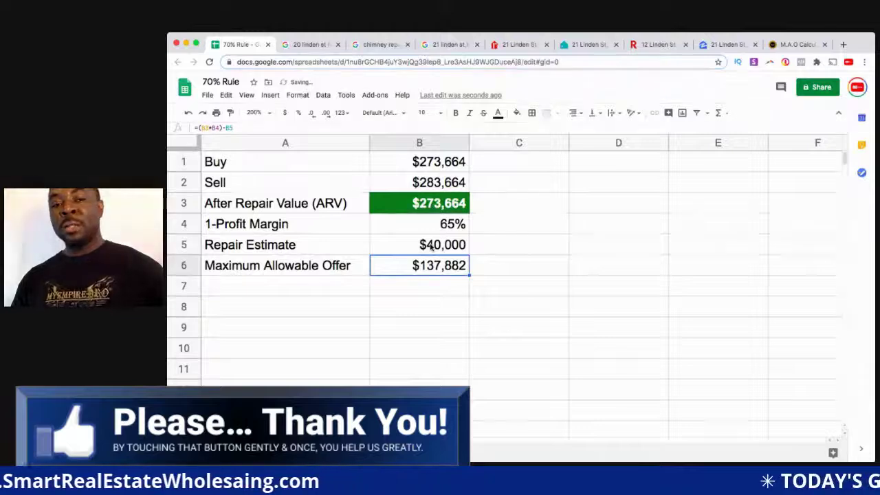
pyautogui.click(431, 247)
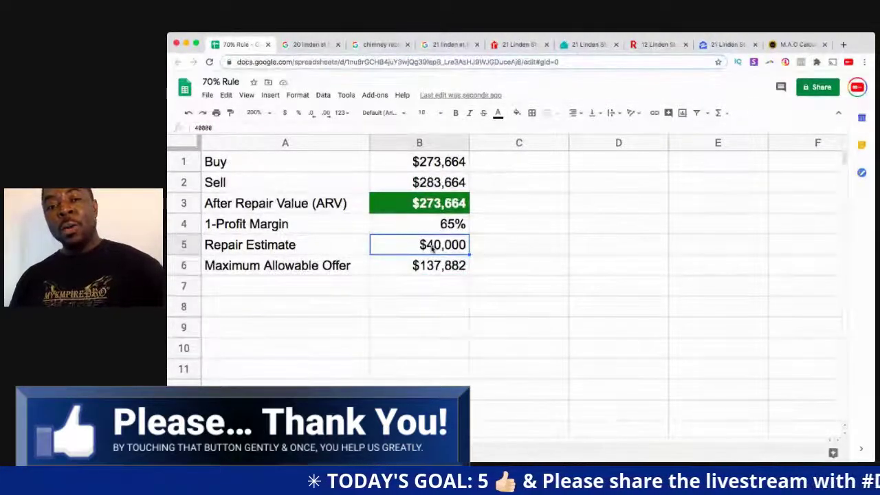
pyautogui.click(432, 268)
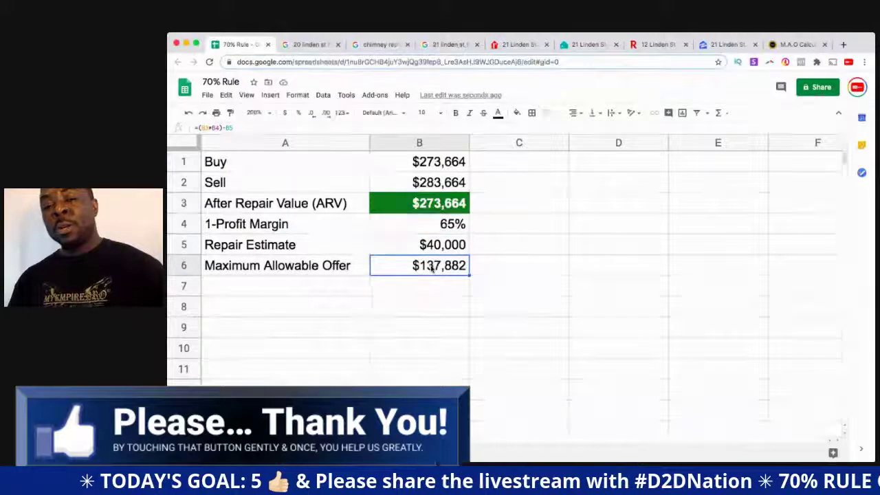
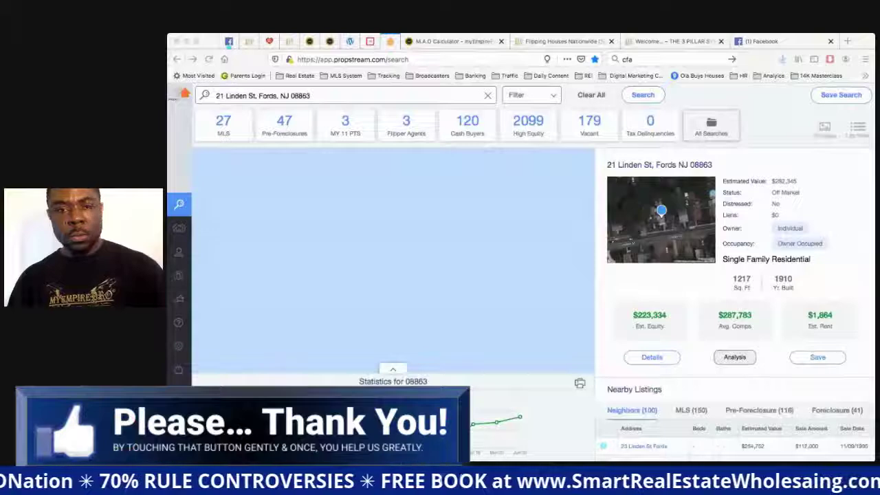
pyautogui.click(309, 96)
pyautogui.press('Escape')
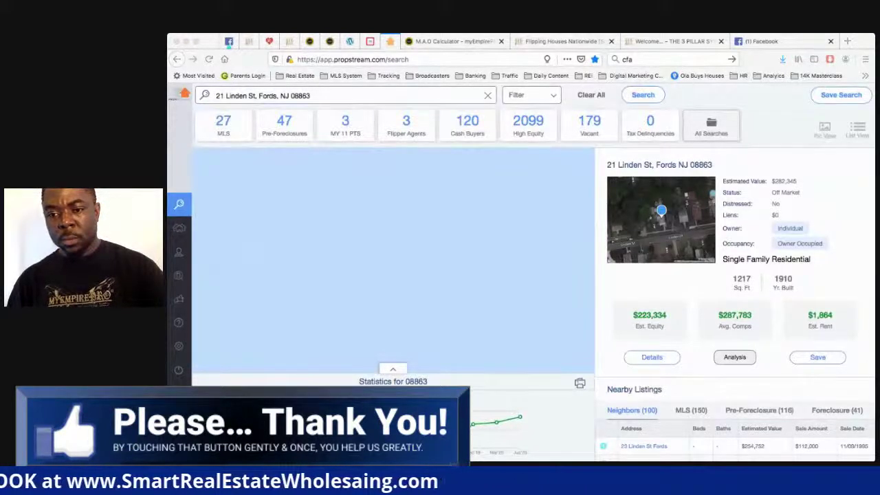
pyautogui.press('Down')
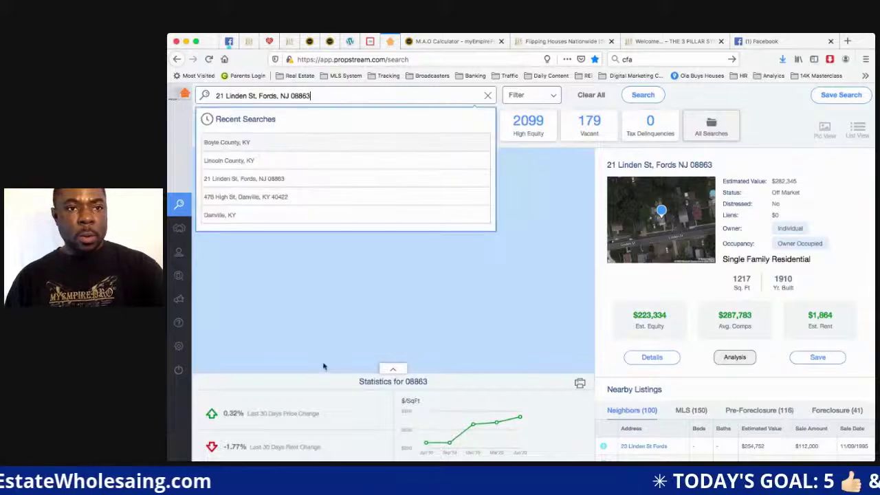
pyautogui.press('Escape')
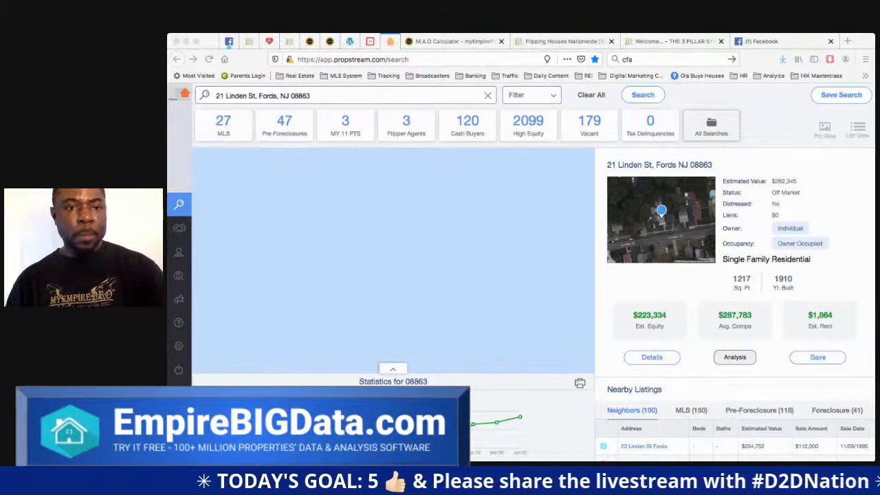
pyautogui.click(305, 96)
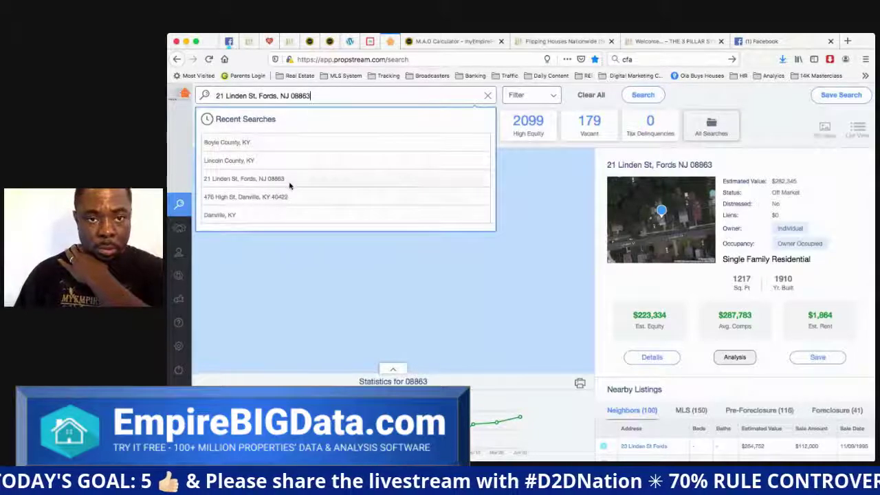
pyautogui.click(653, 357)
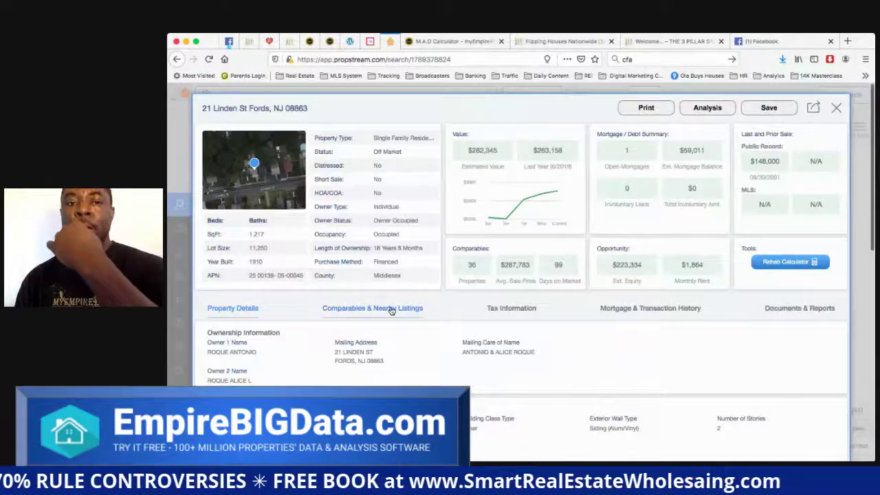
# Step: Show the 36 comparable sales and review the comparable search filters, including the sale date range
pyautogui.click(391, 310)
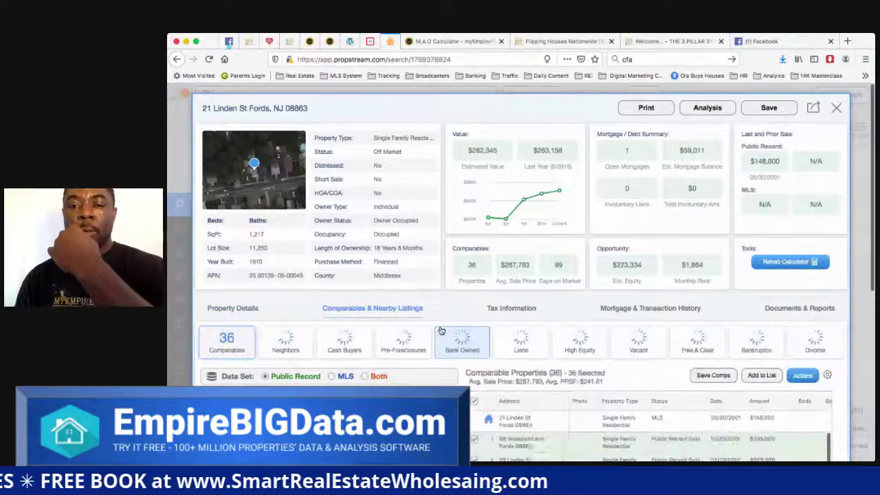
pyautogui.scroll(-3, 441, 331)
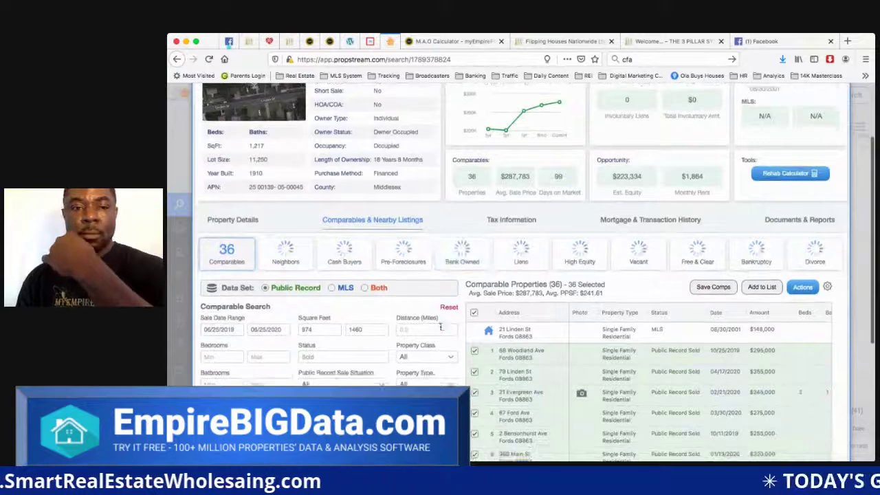
pyautogui.scroll(-3, 440, 329)
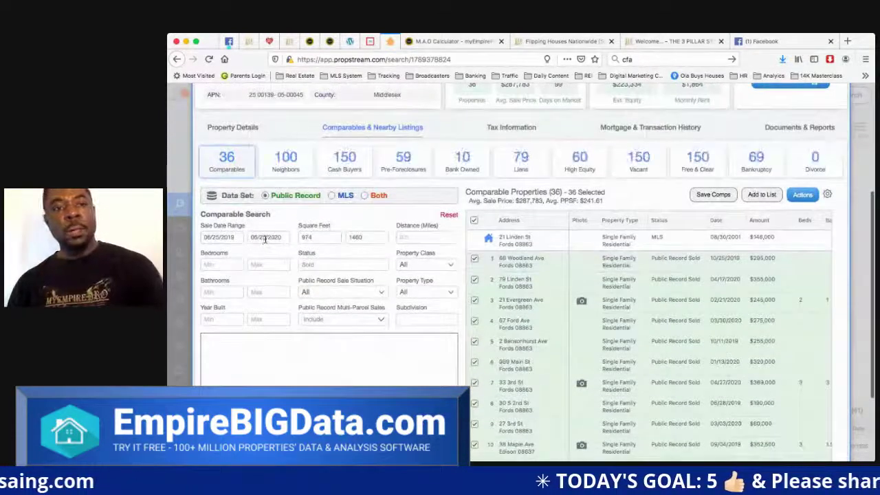
pyautogui.click(265, 237)
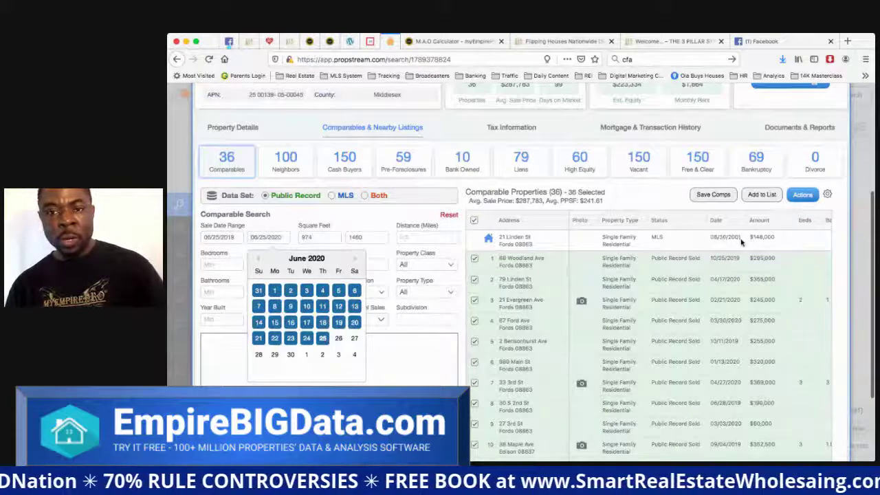
pyautogui.scroll(5, 629, 223)
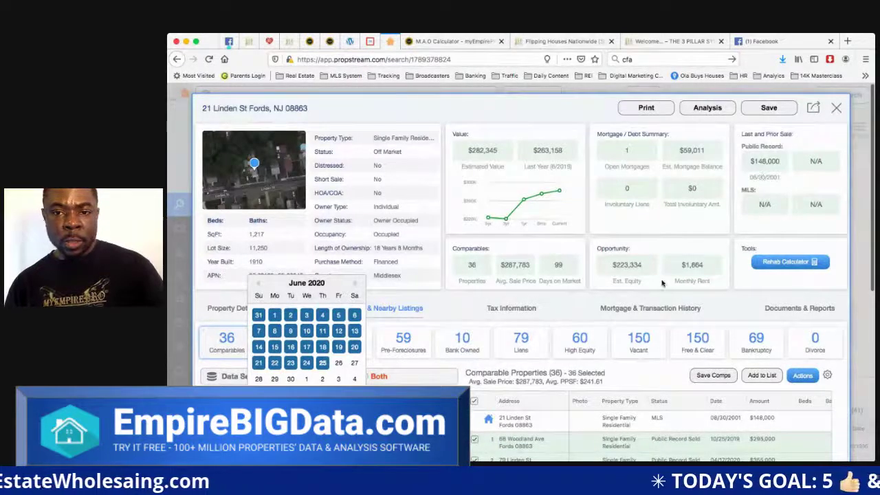
pyautogui.scroll(-3, 662, 282)
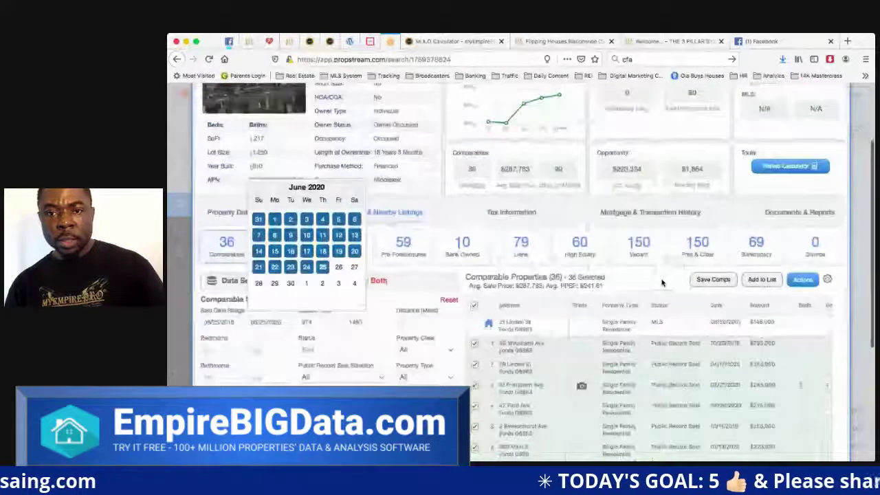
pyautogui.click(579, 203)
pyautogui.scroll(1, 579, 204)
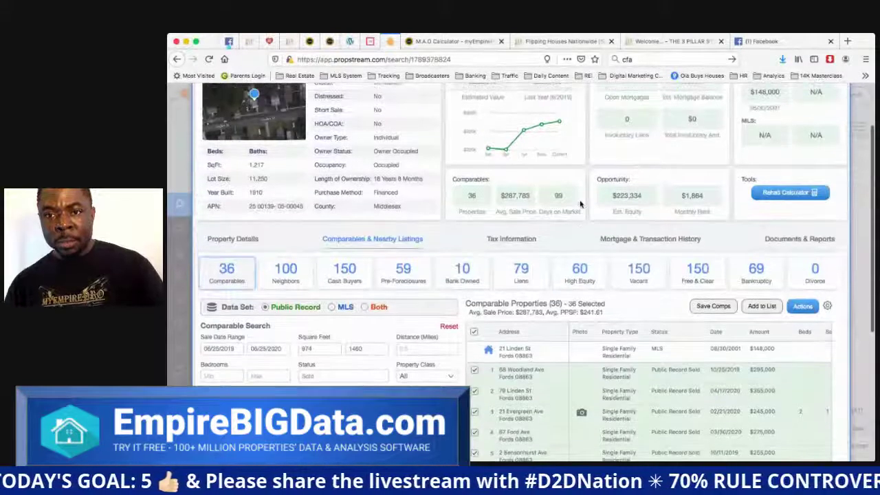
pyautogui.scroll(3, 579, 203)
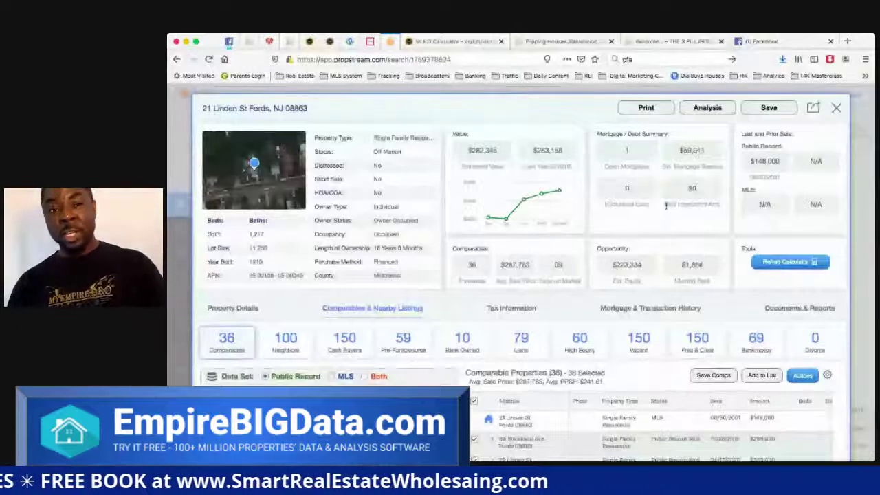
pyautogui.scroll(-3, 668, 203)
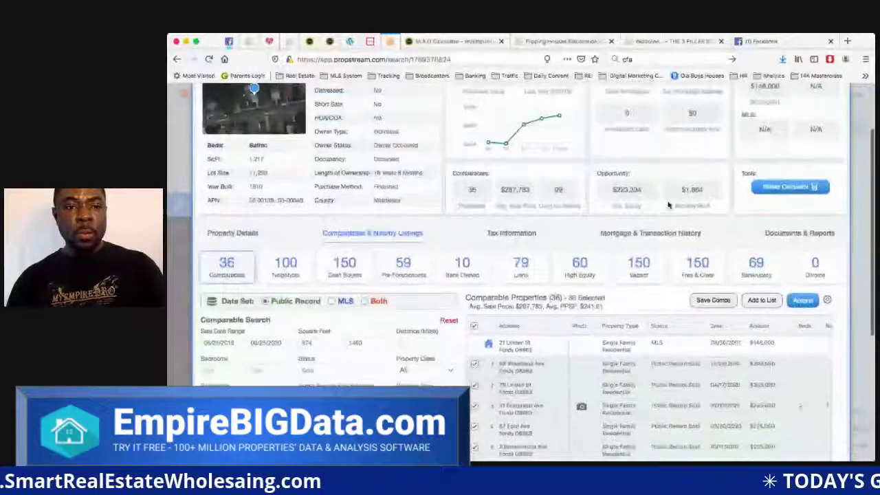
pyautogui.scroll(-3, 667, 205)
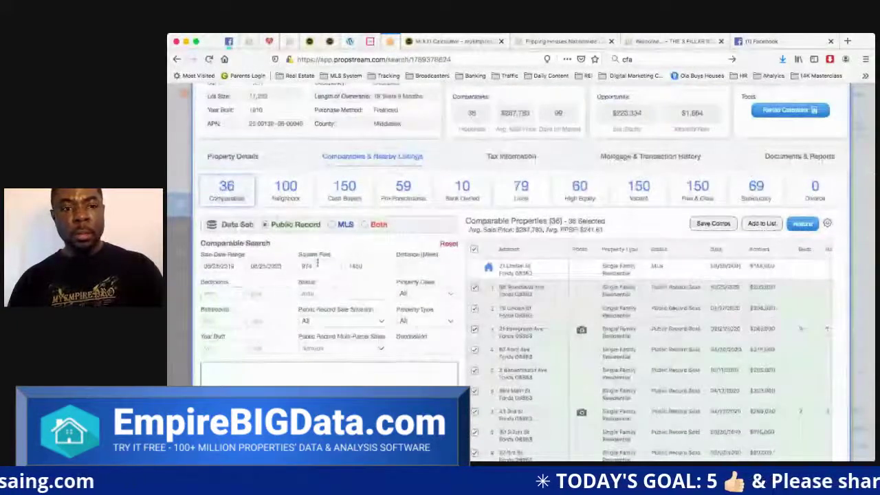
# Step: Clear both Square Feet limits and set the data set to Both public record and MLS
pyautogui.press('BackSpace')
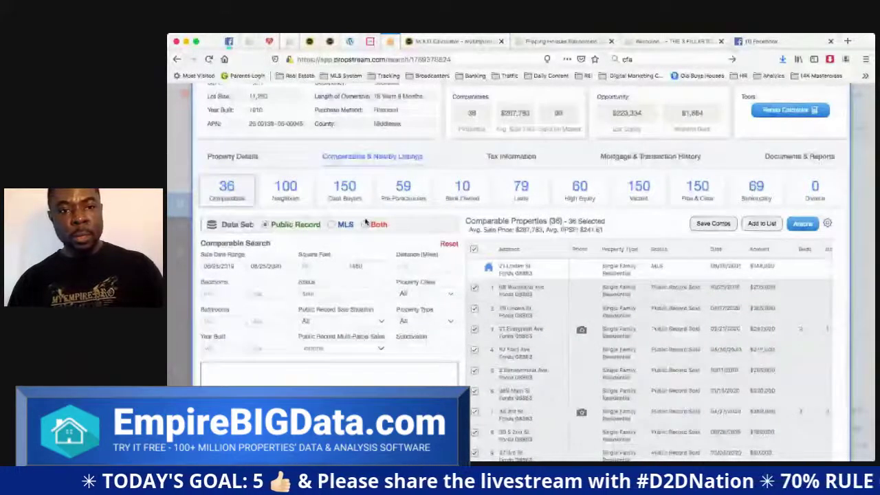
pyautogui.click(365, 223)
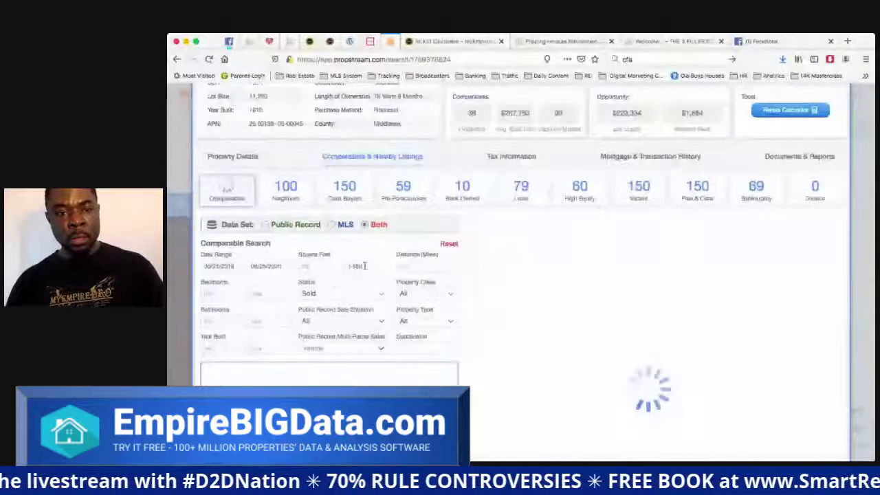
pyautogui.moveTo(365, 265); pyautogui.dragTo(336, 266)
pyautogui.press('BackSpace')
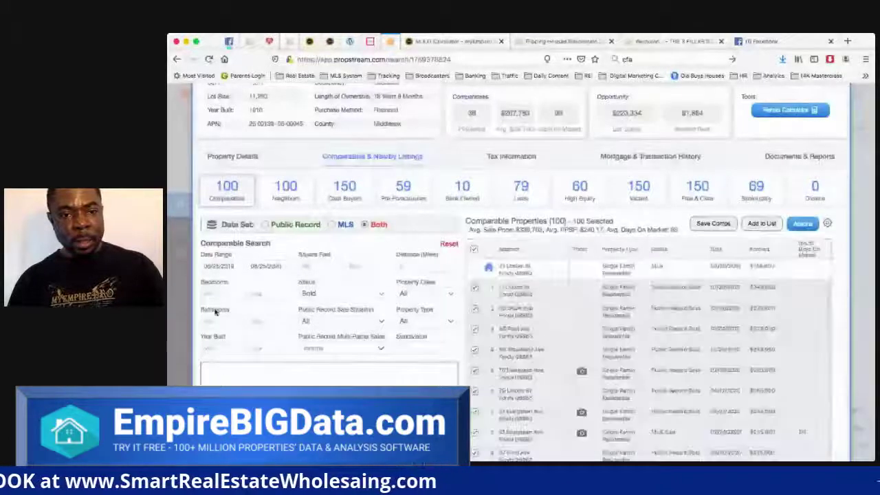
# Step: Limit comps to the Residential property class and Single Family property type
pyautogui.click(397, 293)
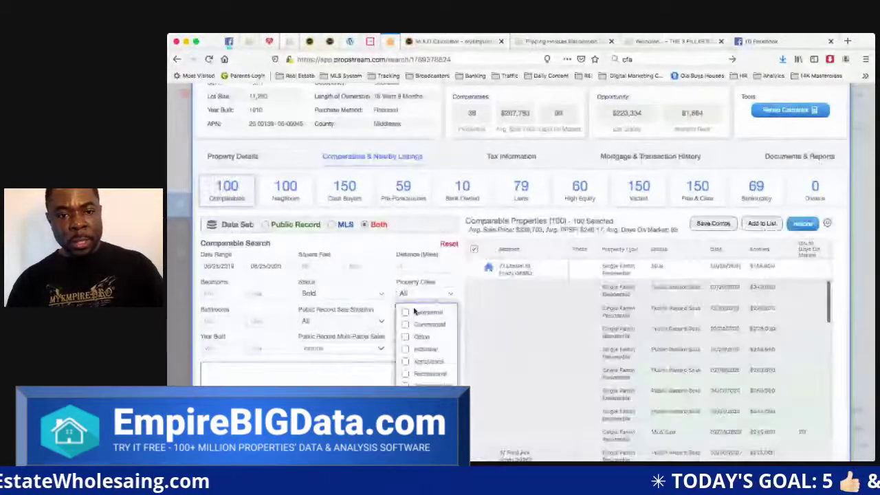
pyautogui.click(405, 313)
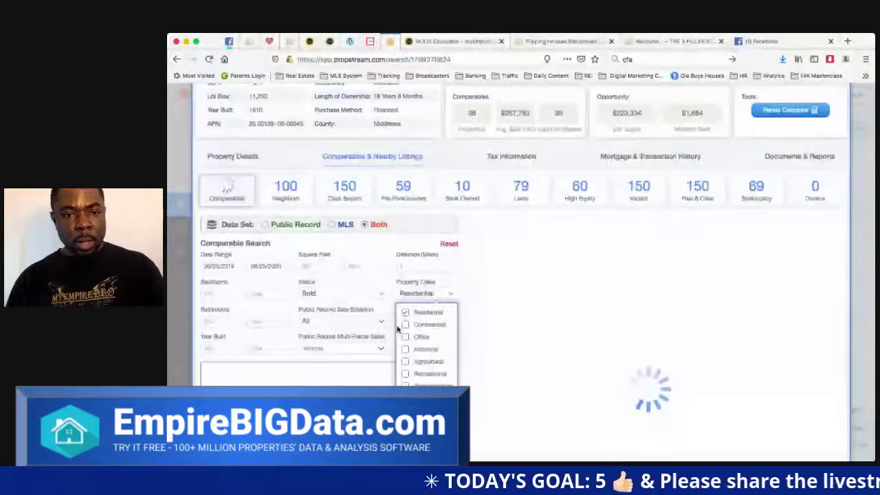
pyautogui.click(390, 310)
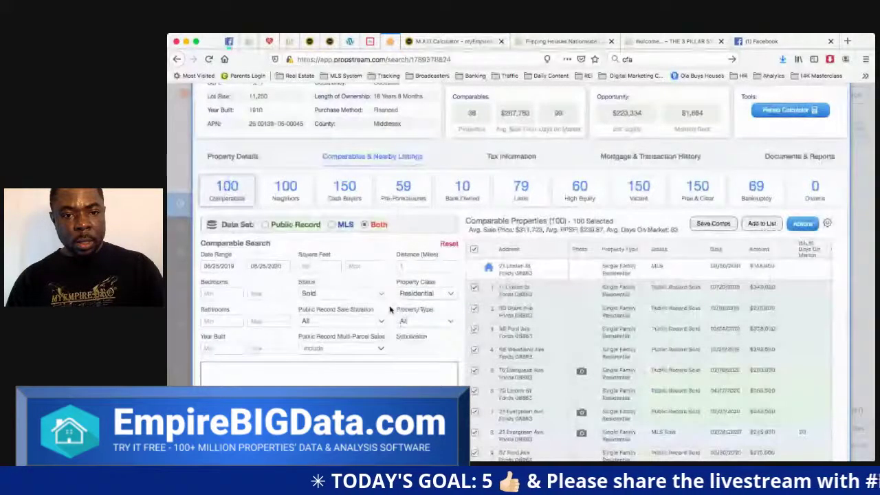
pyautogui.click(426, 321)
pyautogui.click(320, 356)
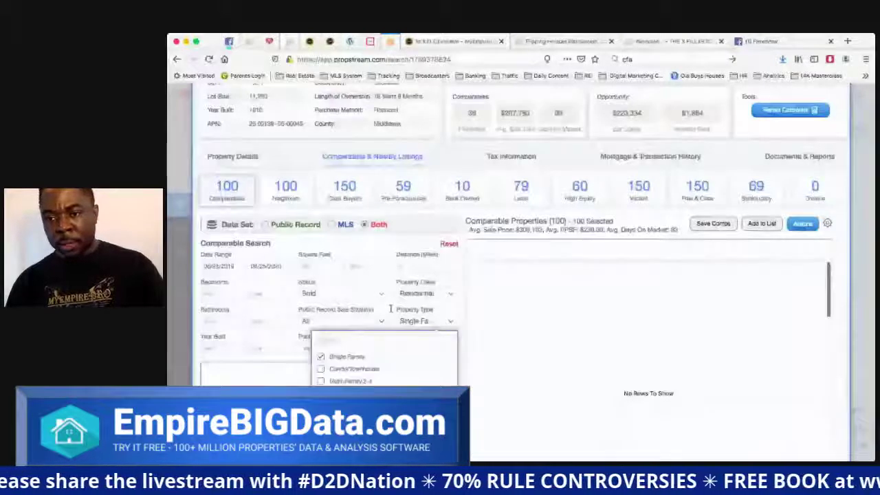
pyautogui.click(390, 310)
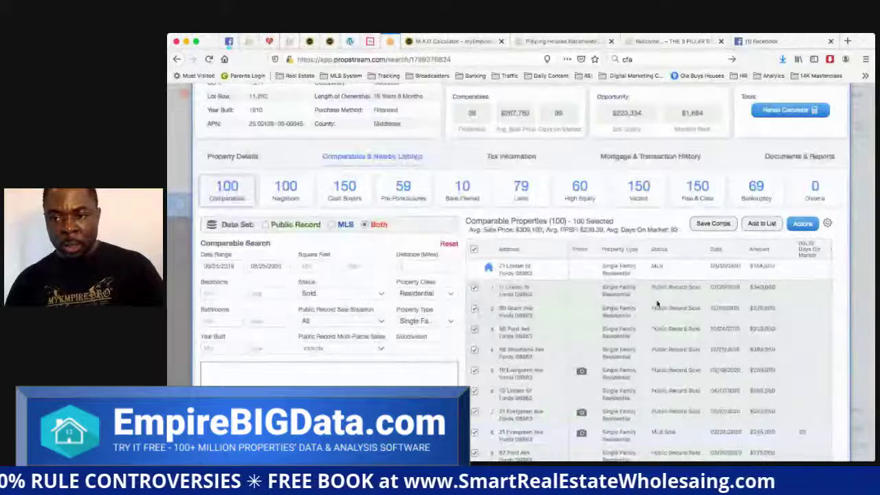
# Step: Deselect all 100 comps and sort them by price per square foot, highest first
pyautogui.hscroll(3, 657, 304)
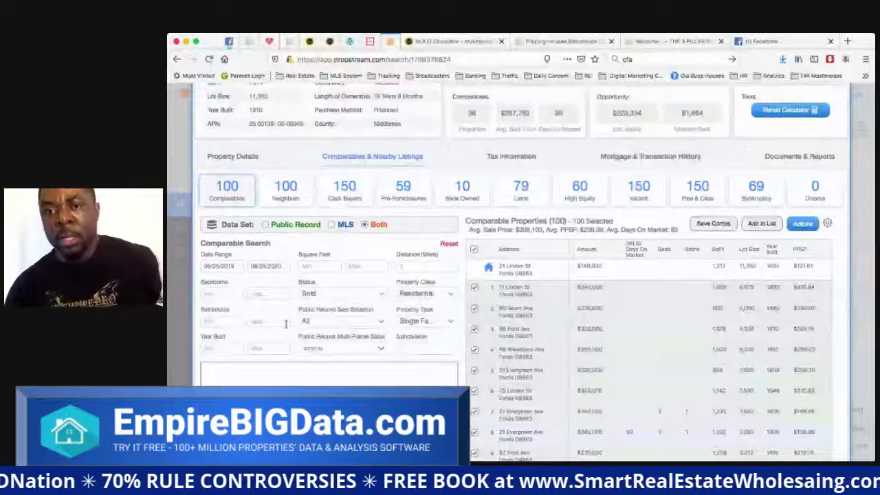
pyautogui.click(473, 251)
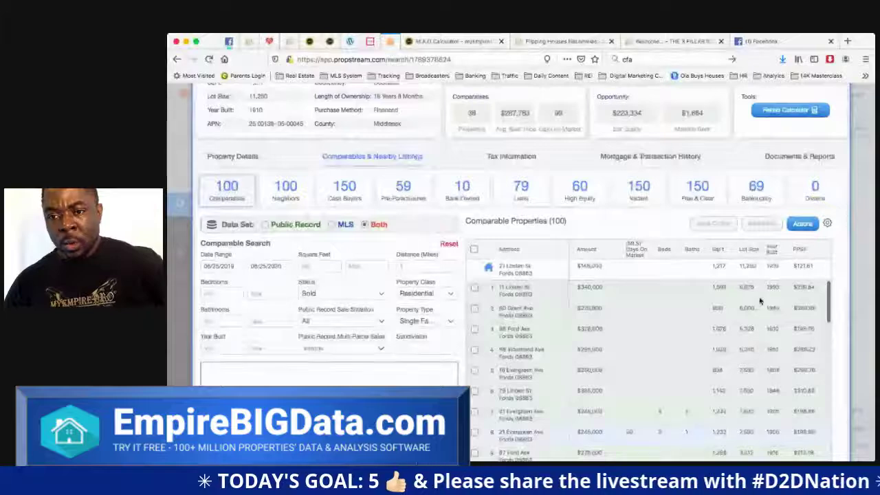
pyautogui.click(802, 250)
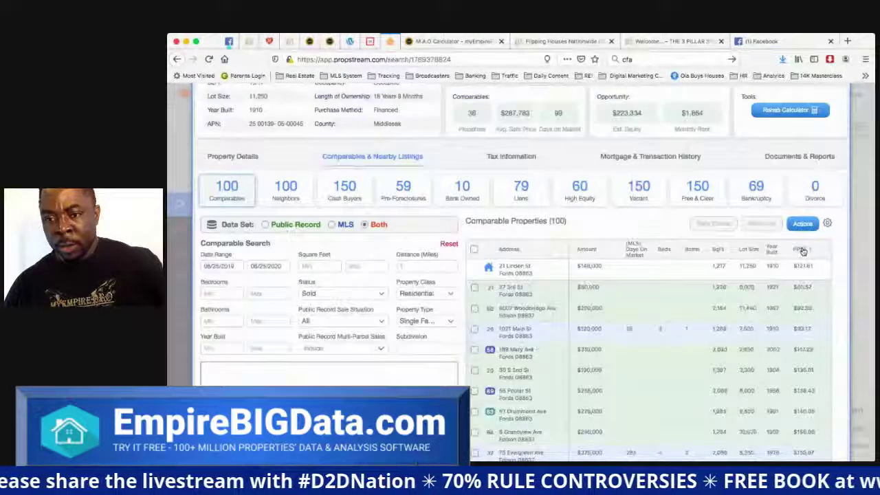
pyautogui.click(801, 250)
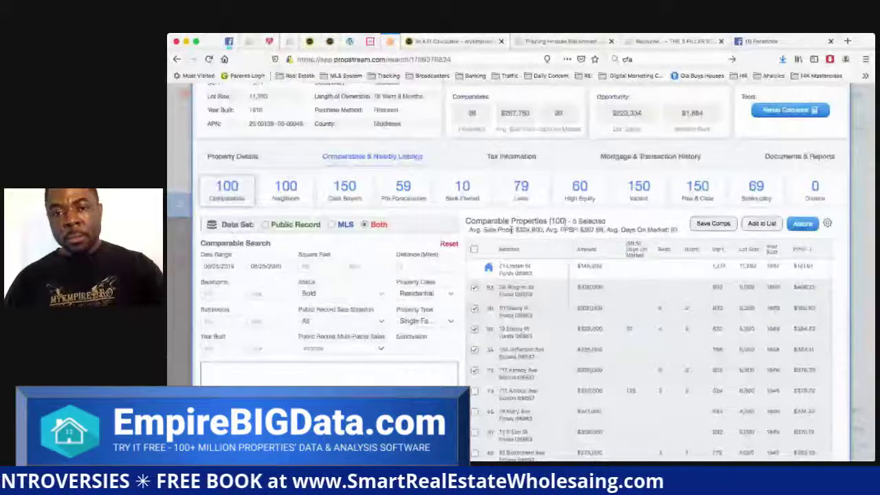
# Step: Copy the $324,600 average sale price of the five top-PPSF comps
pyautogui.moveTo(469, 230); pyautogui.dragTo(542, 229)
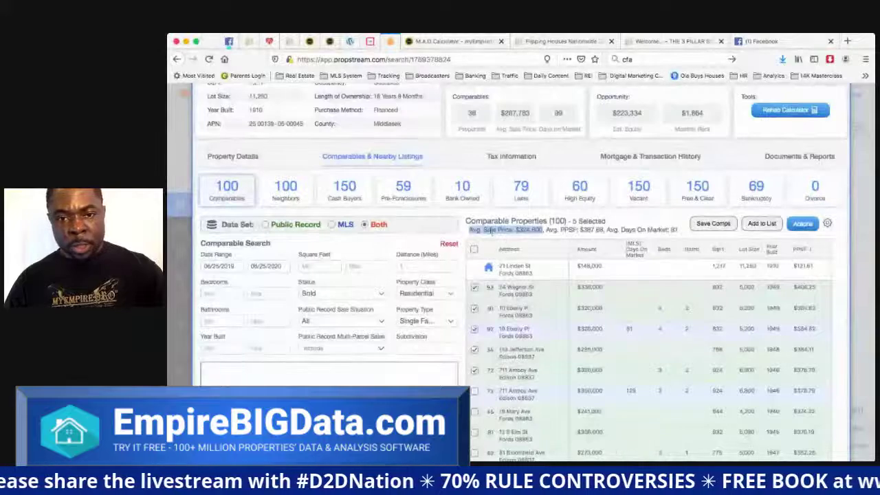
pyautogui.moveTo(469, 229); pyautogui.dragTo(511, 230)
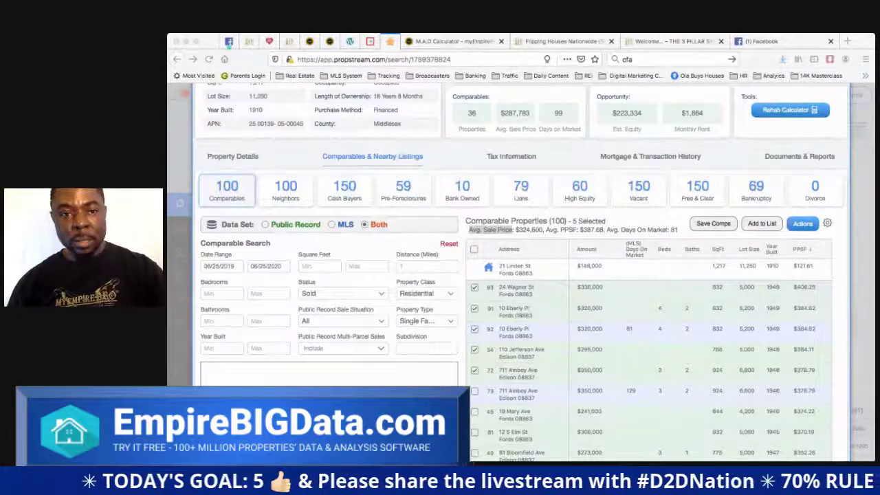
pyautogui.click(517, 231)
pyautogui.moveTo(517, 230); pyautogui.dragTo(543, 230)
pyautogui.press('super+Tab')
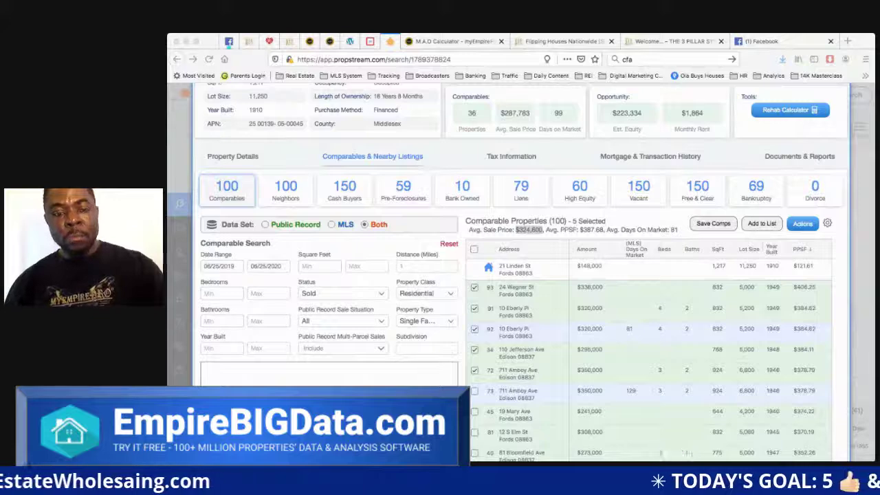
pyautogui.press('super+Tab')
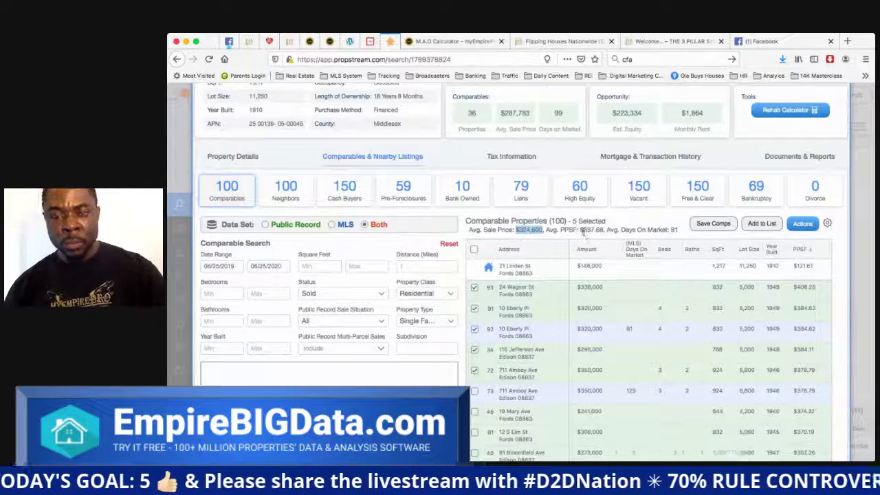
# Step: Copy the $387.68 average price per square foot for the spreadsheet
pyautogui.moveTo(580, 230); pyautogui.dragTo(605, 228)
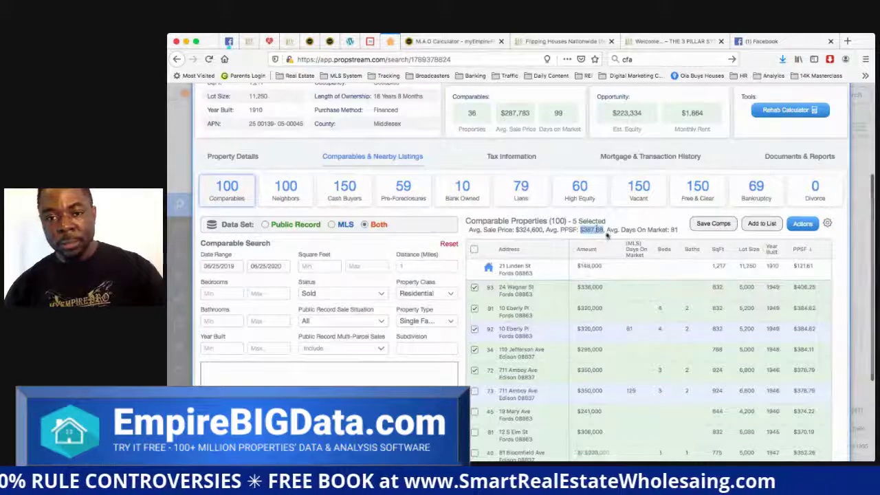
pyautogui.moveTo(545, 231); pyautogui.dragTo(576, 231)
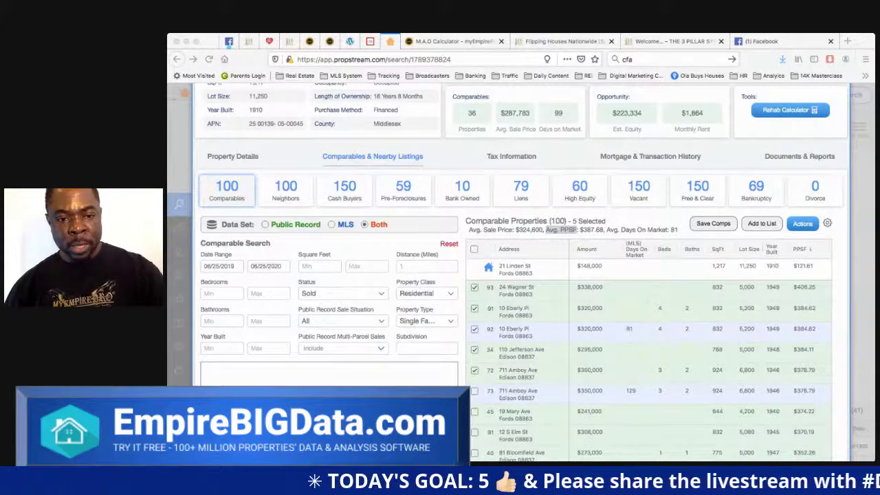
pyautogui.click(453, 331)
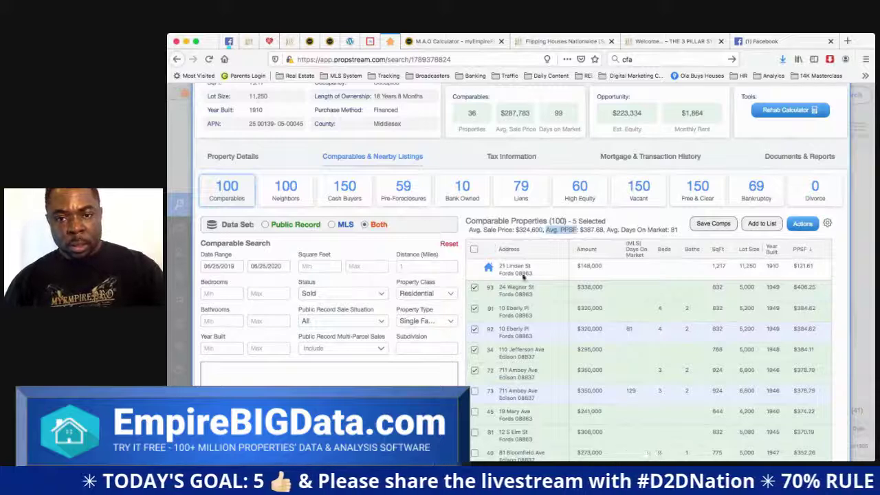
pyautogui.moveTo(579, 229); pyautogui.dragTo(603, 230)
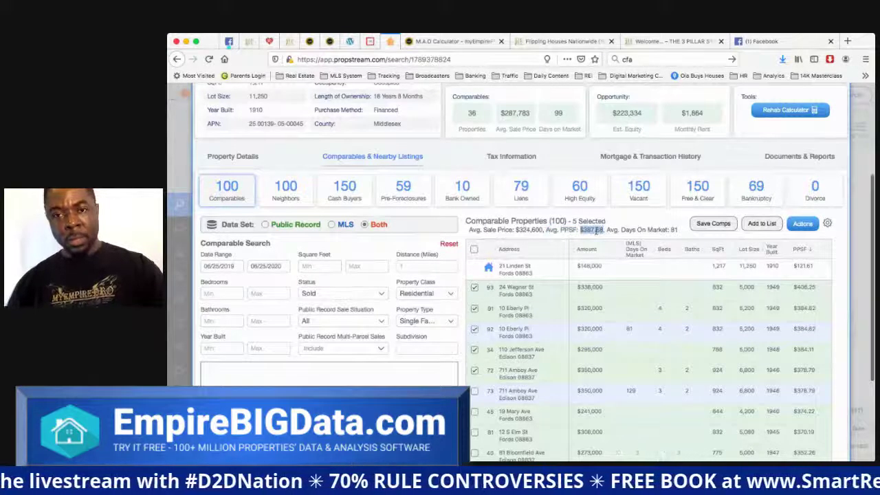
pyautogui.press('super+Tab')
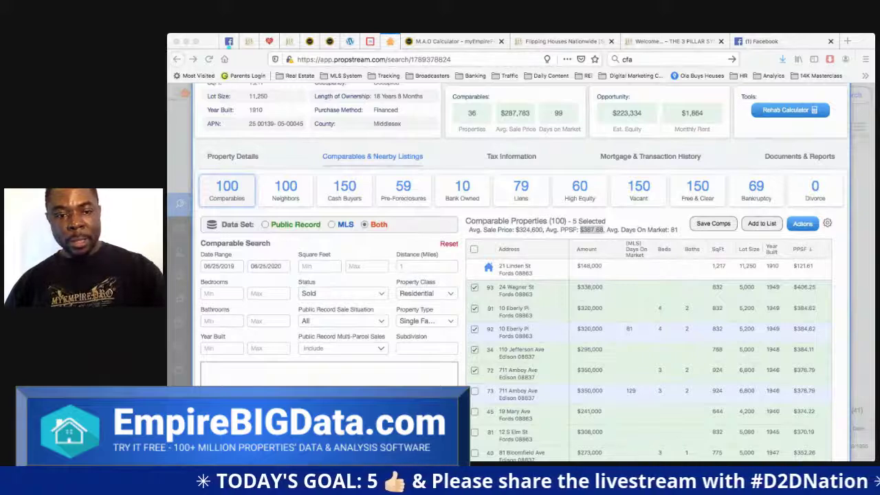
pyautogui.click(543, 365)
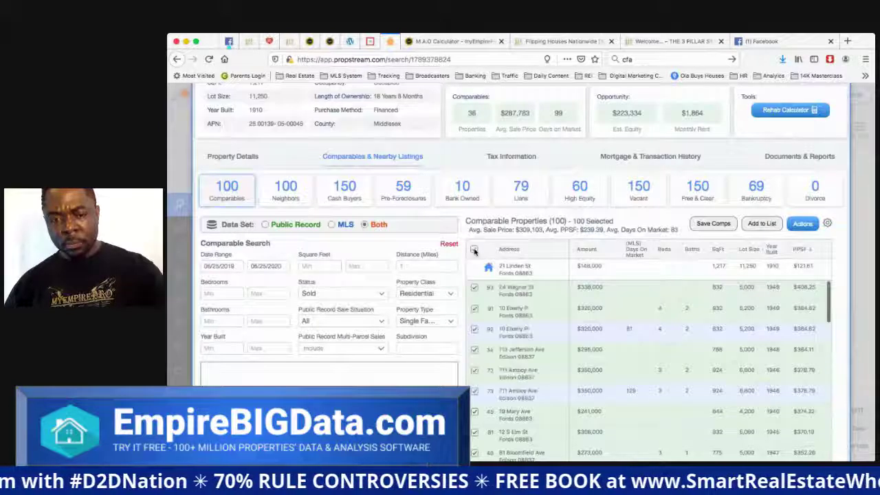
# Step: Clear all checked comps and sort them by sale amount, highest first
pyautogui.click(474, 250)
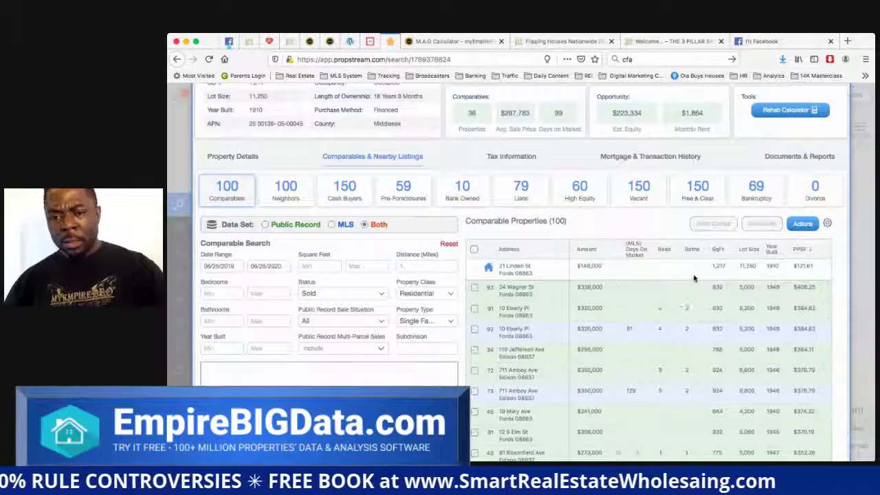
pyautogui.click(591, 252)
pyautogui.click(591, 251)
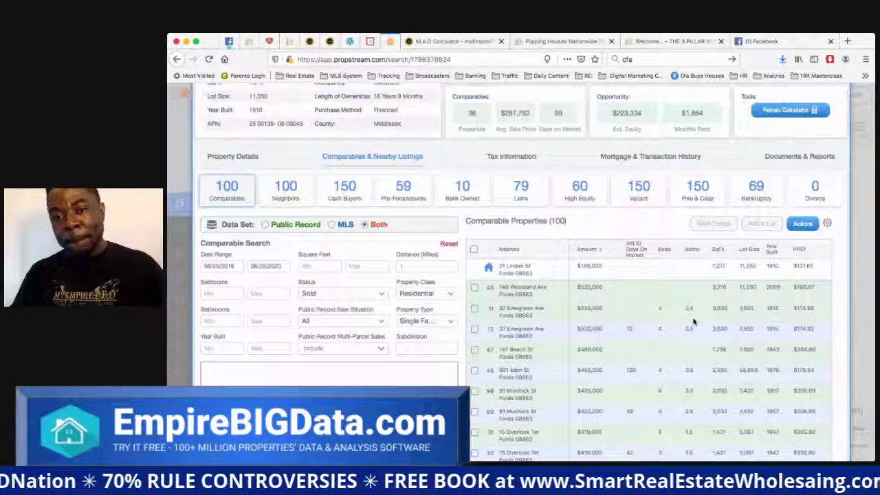
pyautogui.hscroll(3, 674, 321)
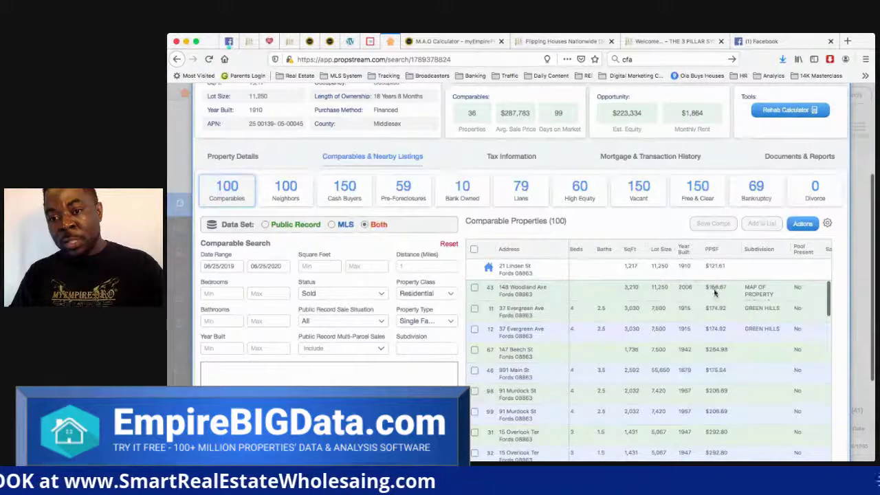
pyautogui.hscroll(-3, 715, 304)
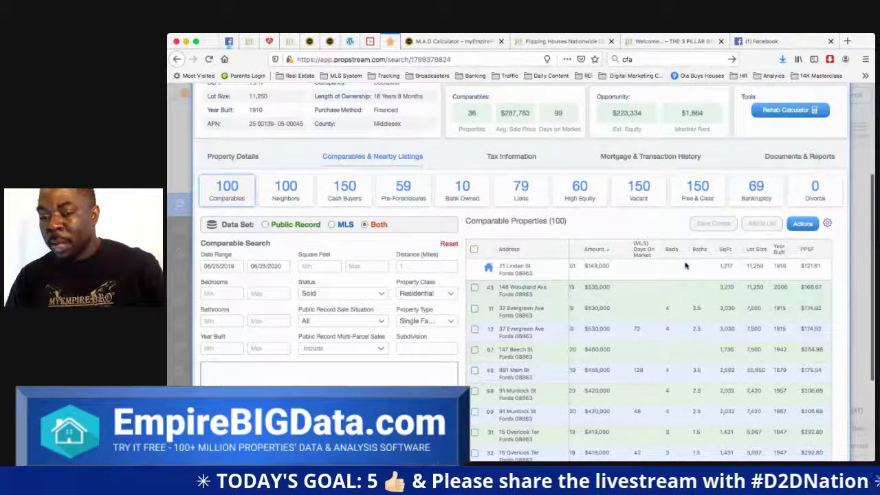
pyautogui.click(474, 309)
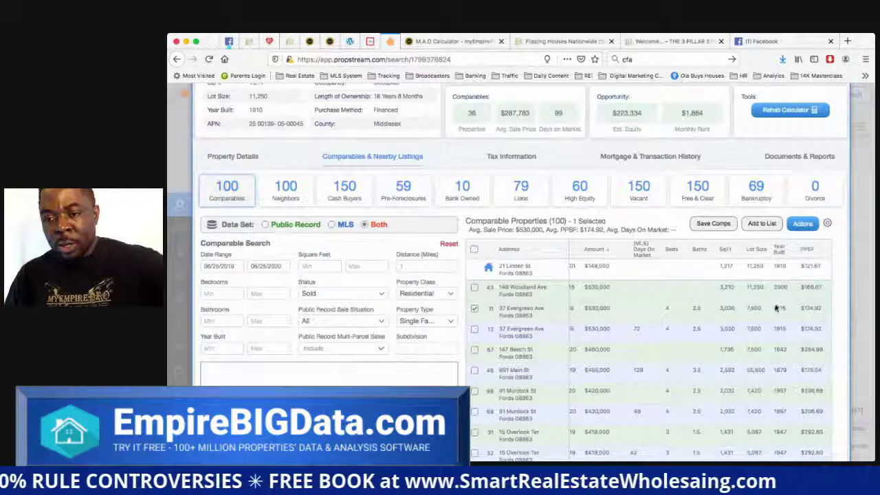
pyautogui.click(474, 310)
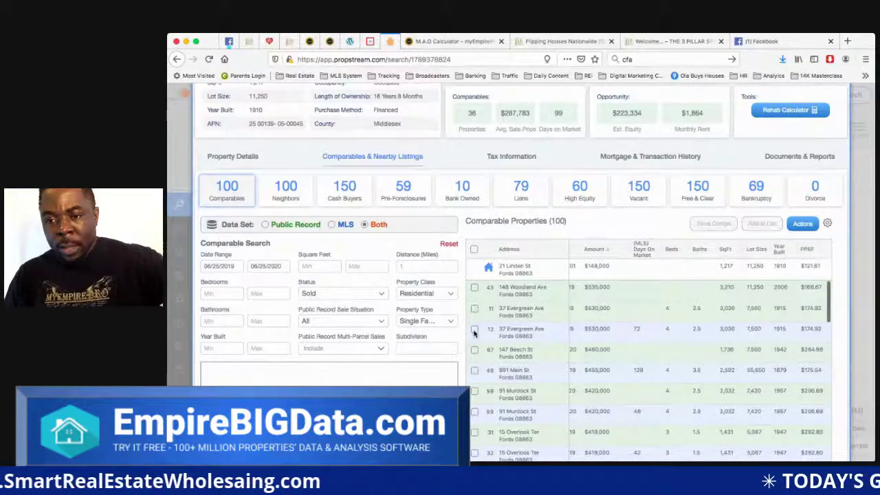
pyautogui.click(474, 330)
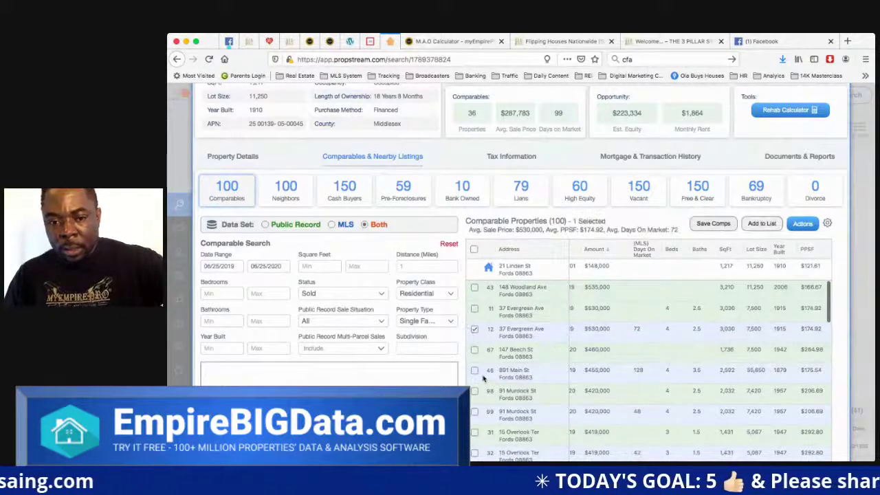
pyautogui.click(474, 352)
pyautogui.click(474, 372)
pyautogui.click(474, 391)
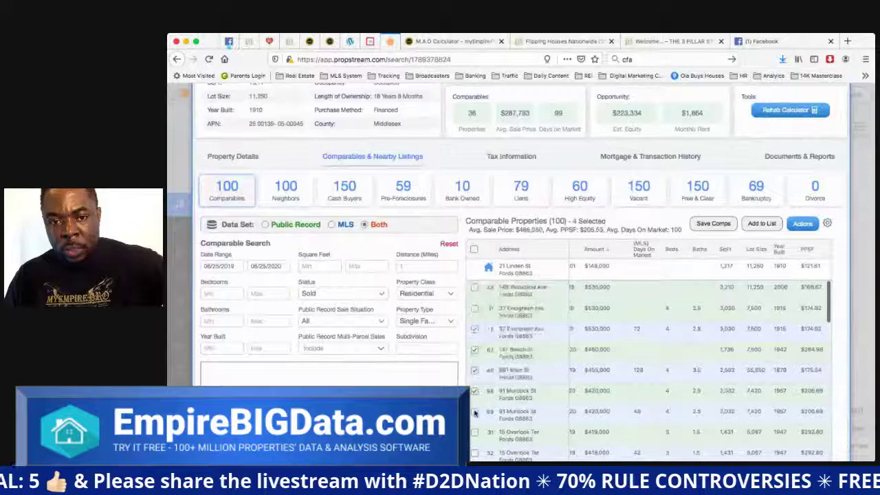
pyautogui.click(474, 412)
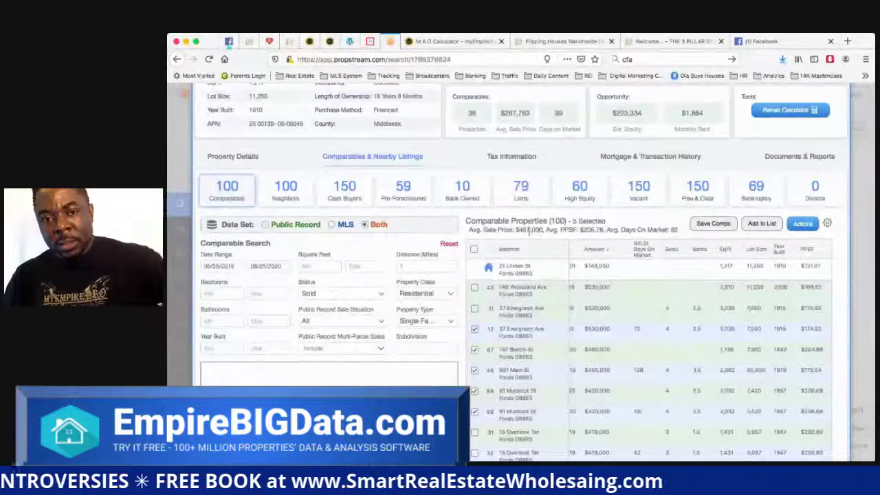
# Step: Copy the $457,000 average sale price into the valuation spreadsheet
pyautogui.moveTo(469, 229); pyautogui.dragTo(513, 234)
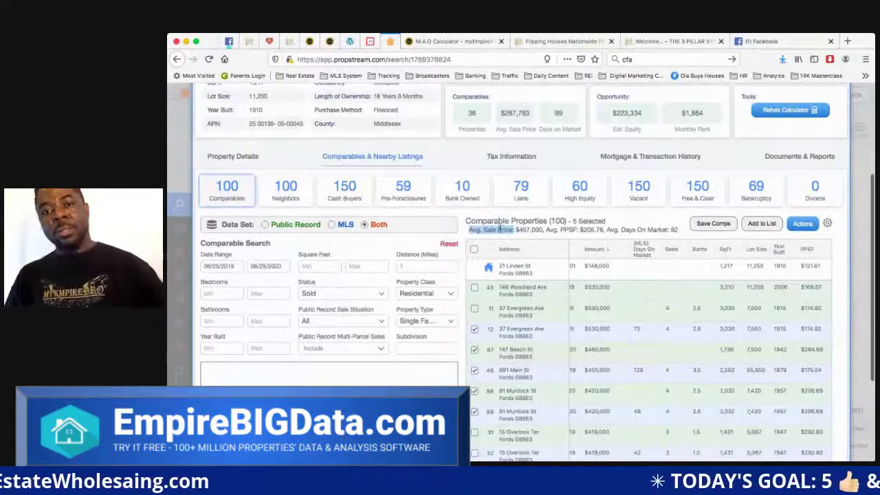
pyautogui.press('super+Tab')
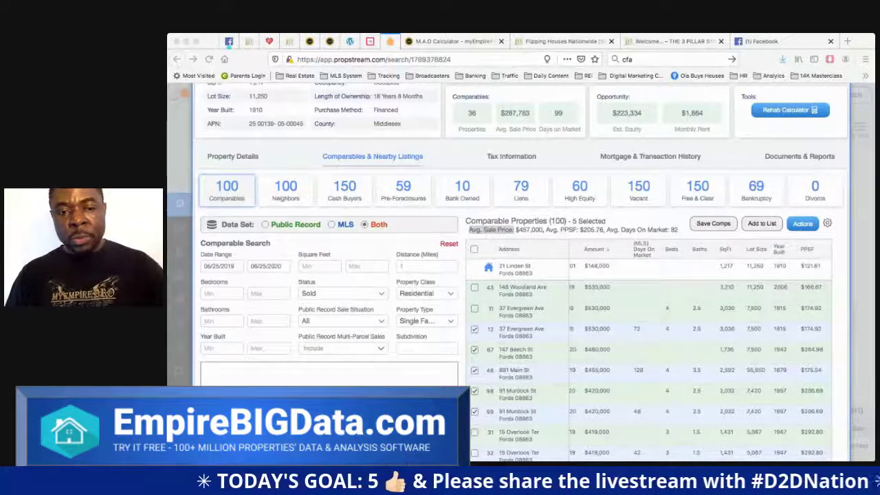
pyautogui.press('super+Tab')
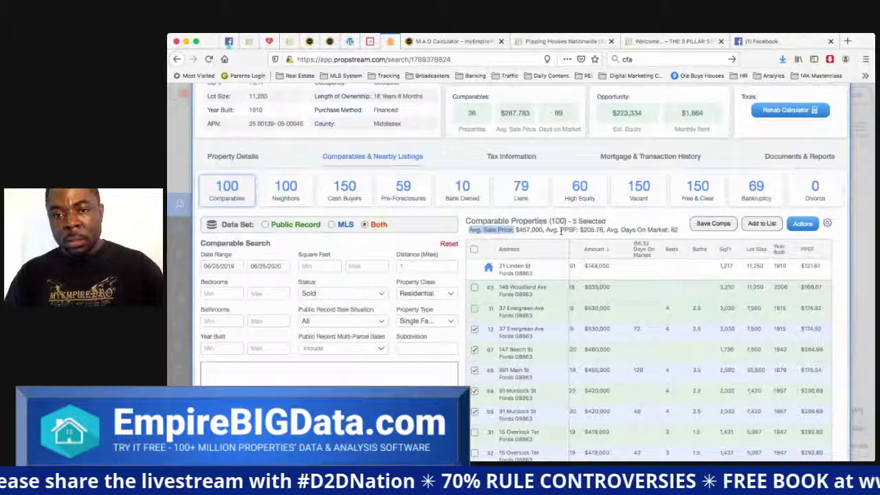
pyautogui.moveTo(547, 229); pyautogui.dragTo(579, 229)
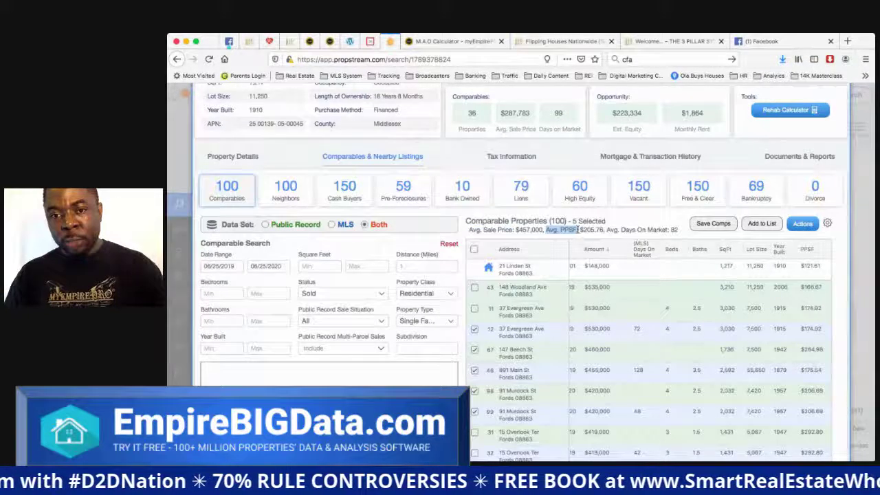
pyautogui.press('super+Tab')
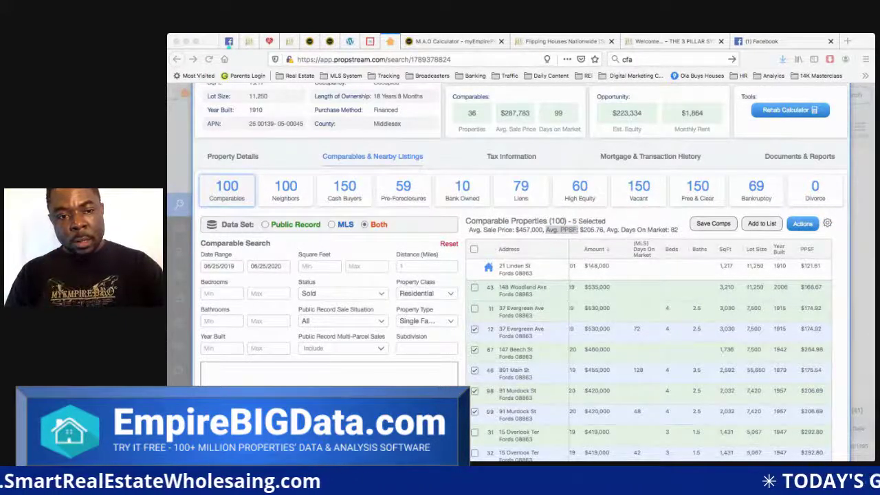
pyautogui.press('super+Tab')
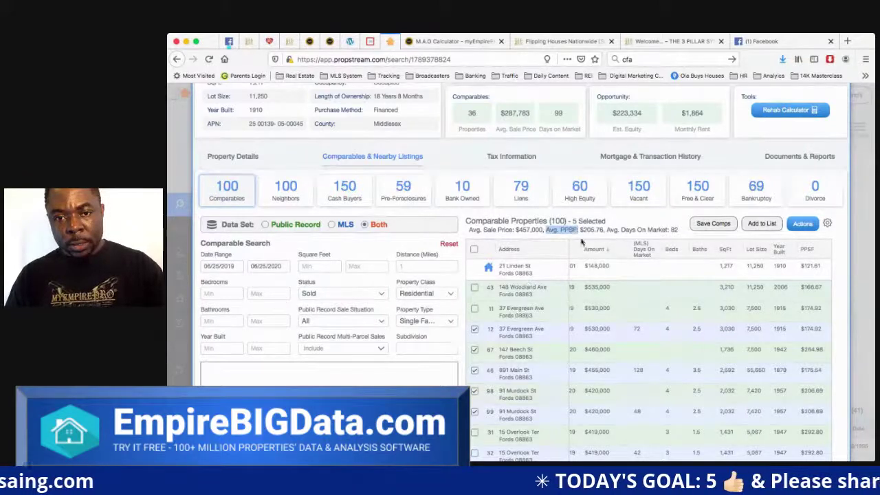
pyautogui.moveTo(516, 230); pyautogui.dragTo(543, 231)
pyautogui.press('super+Tab')
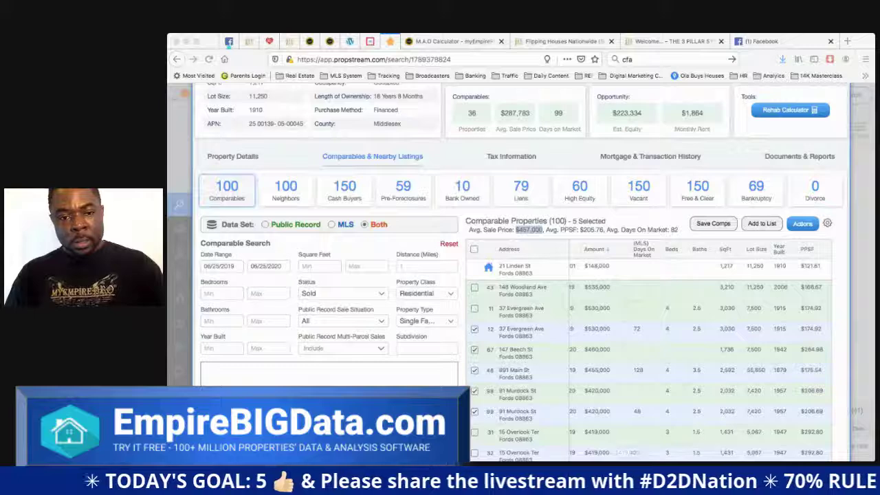
pyautogui.press('super+Tab')
# Step: Copy the $205.76 average price per square foot into the spreadsheet
pyautogui.doubleClick(591, 229)
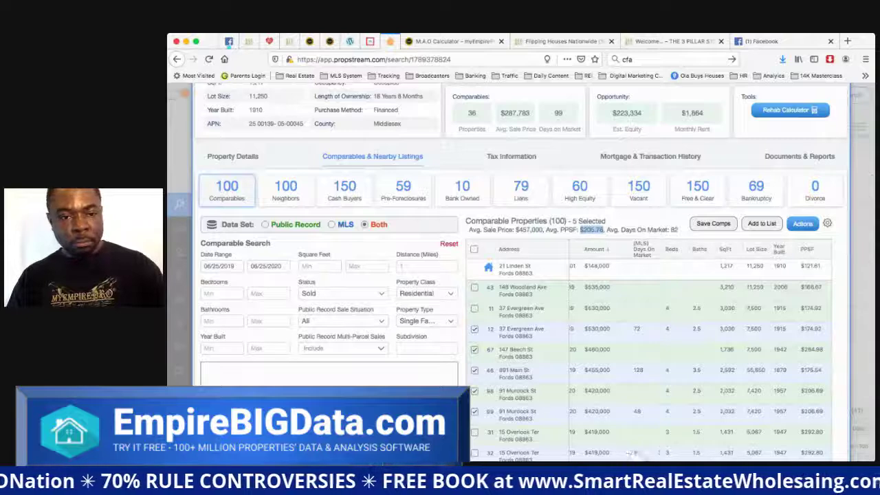
pyautogui.press('super+Tab')
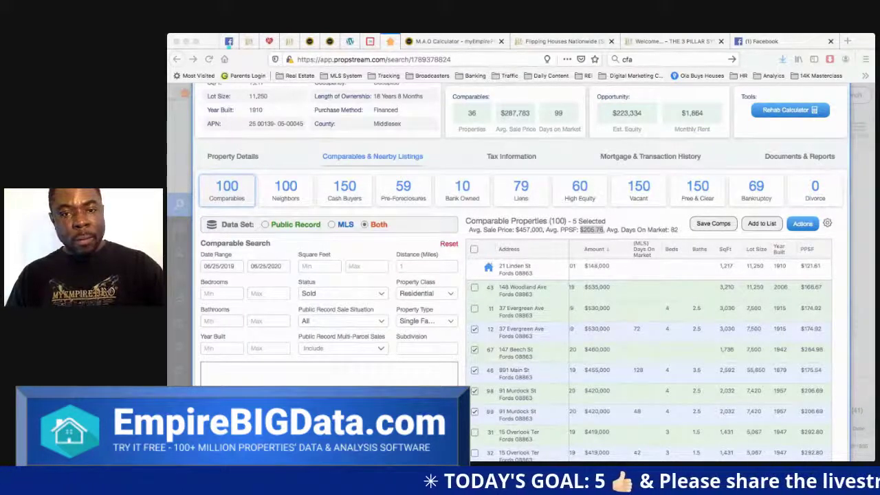
pyautogui.click(283, 378)
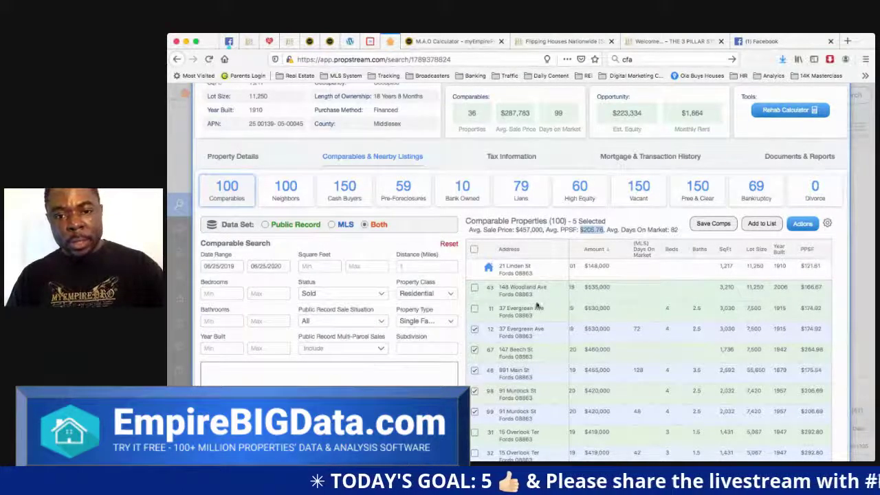
# Step: Clear the comp selection and sort the comparables by distance, nearest first
pyautogui.click(474, 249)
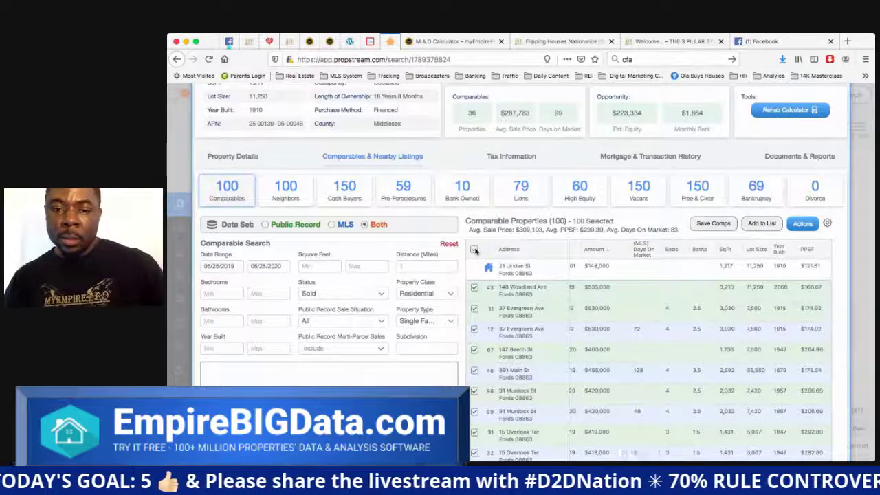
pyautogui.hscroll(-3, 689, 306)
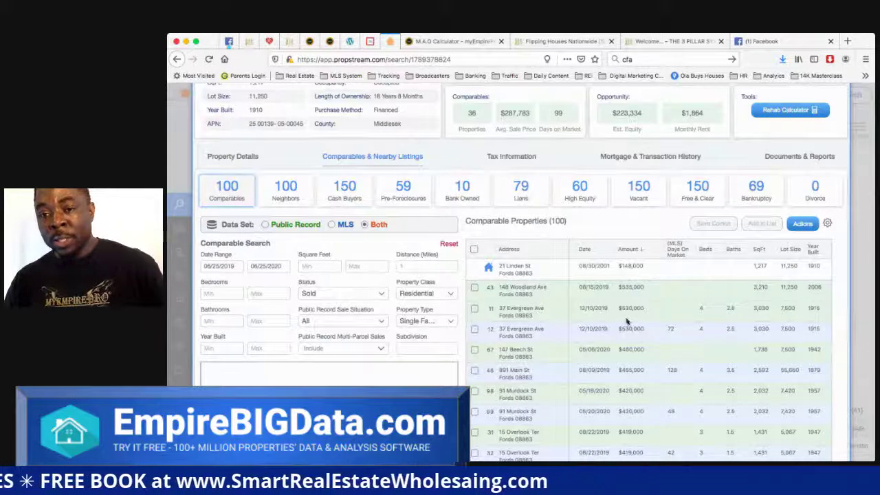
pyautogui.hscroll(5, 649, 311)
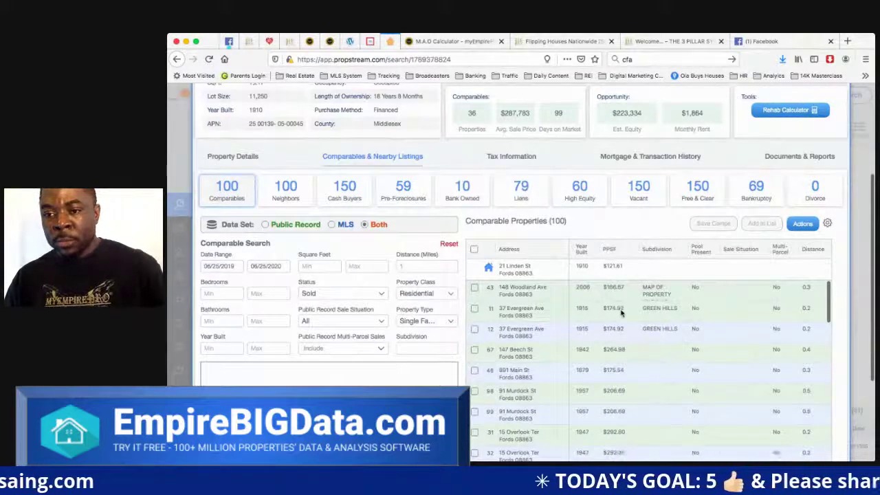
pyautogui.hscroll(1, 620, 310)
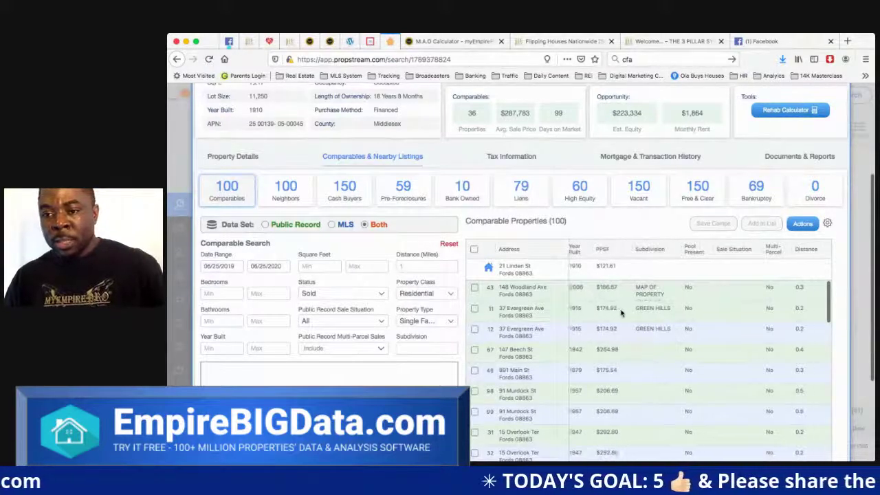
pyautogui.click(808, 249)
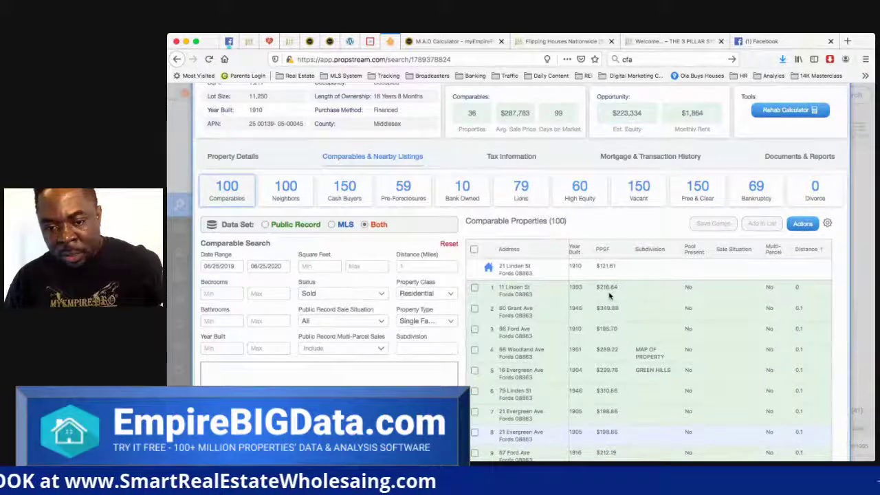
pyautogui.click(474, 287)
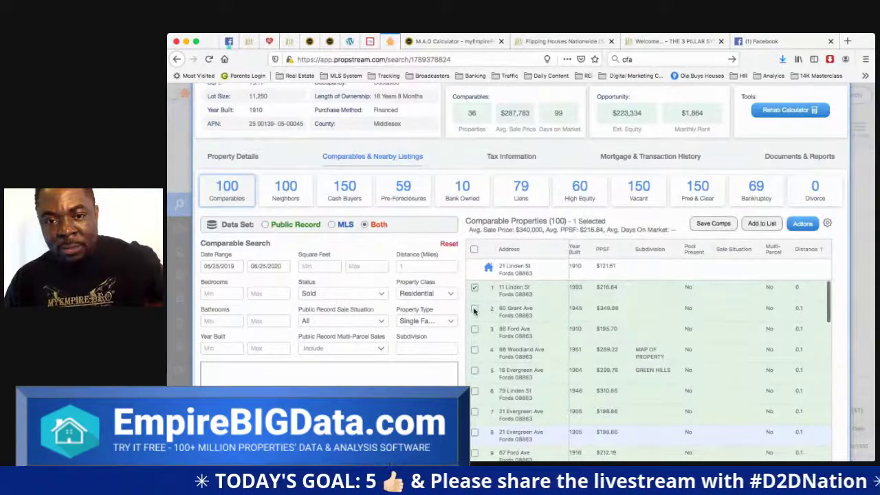
pyautogui.click(474, 310)
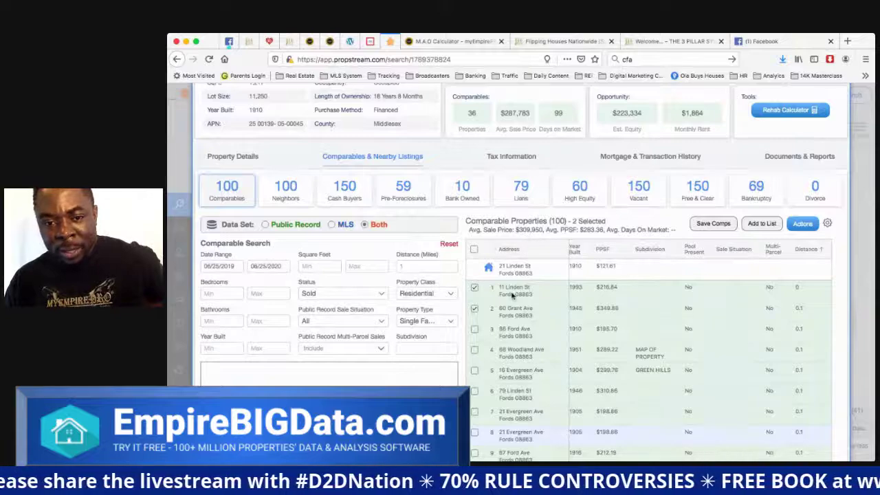
pyautogui.click(474, 330)
pyautogui.click(474, 350)
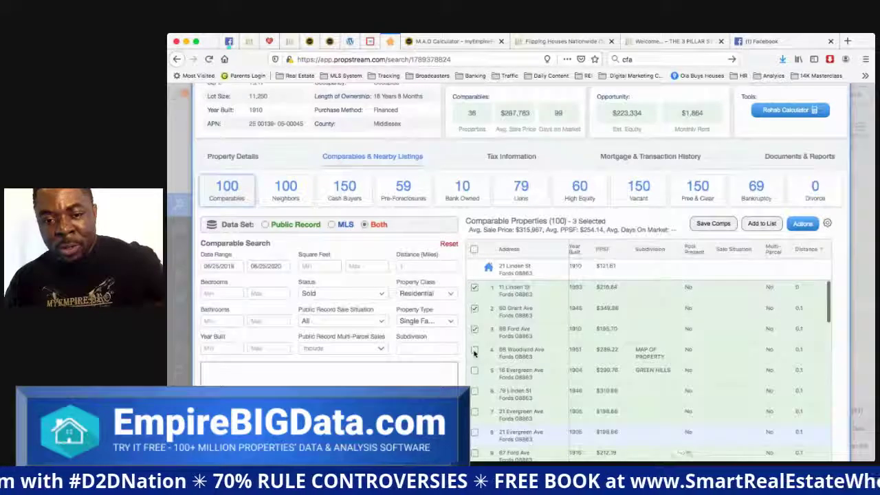
pyautogui.click(474, 371)
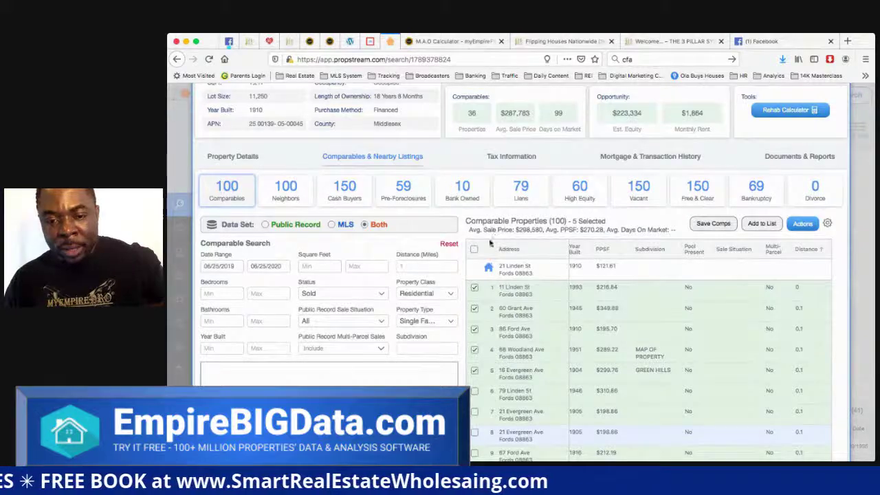
pyautogui.click(473, 372)
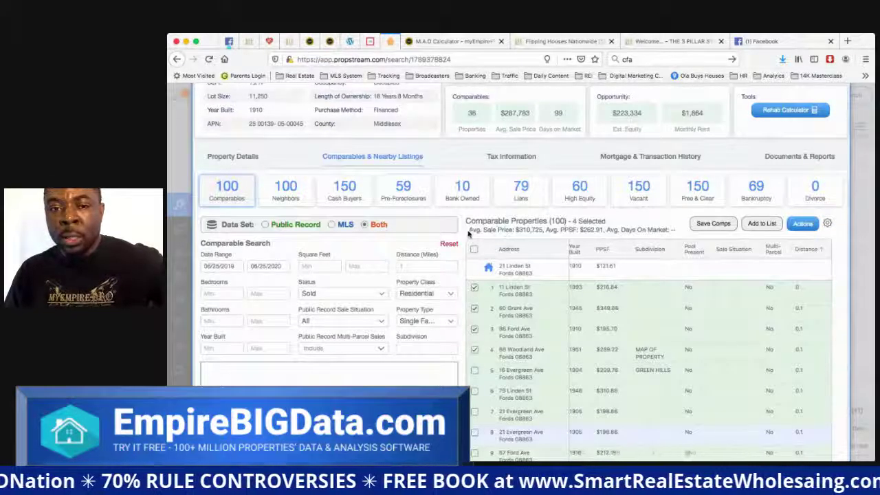
# Step: Copy the $310,725 average sale price into the spreadsheet
pyautogui.moveTo(468, 228); pyautogui.dragTo(514, 227)
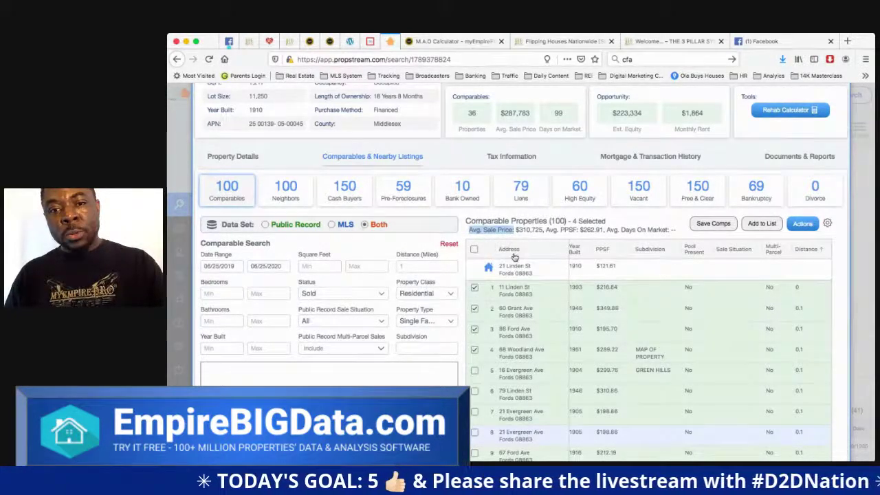
pyautogui.click(517, 229)
pyautogui.moveTo(517, 229); pyautogui.dragTo(543, 231)
pyautogui.press('super+Tab')
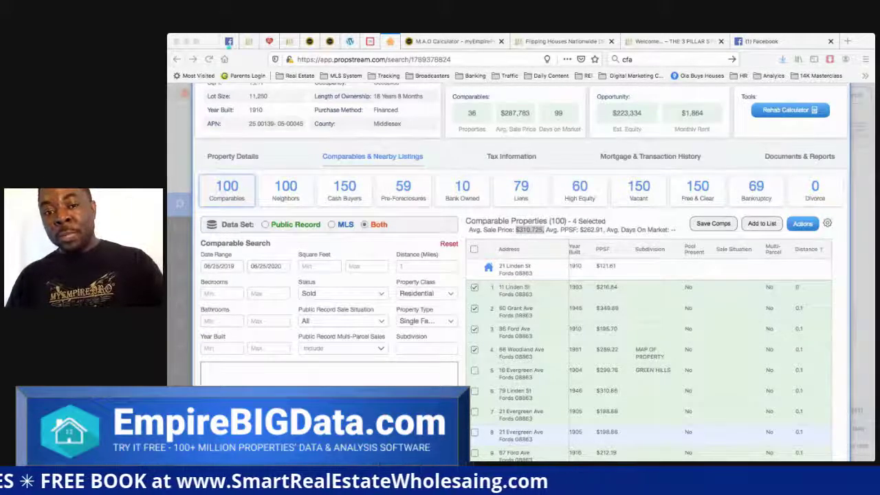
pyautogui.click(411, 335)
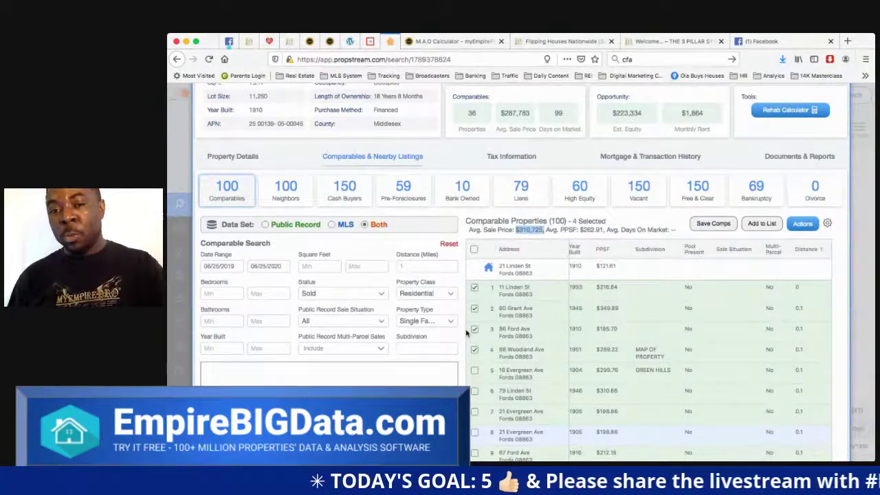
# Step: Copy the $262.91 average price per square foot into the spreadsheet
pyautogui.click(580, 229)
pyautogui.moveTo(580, 230); pyautogui.dragTo(603, 230)
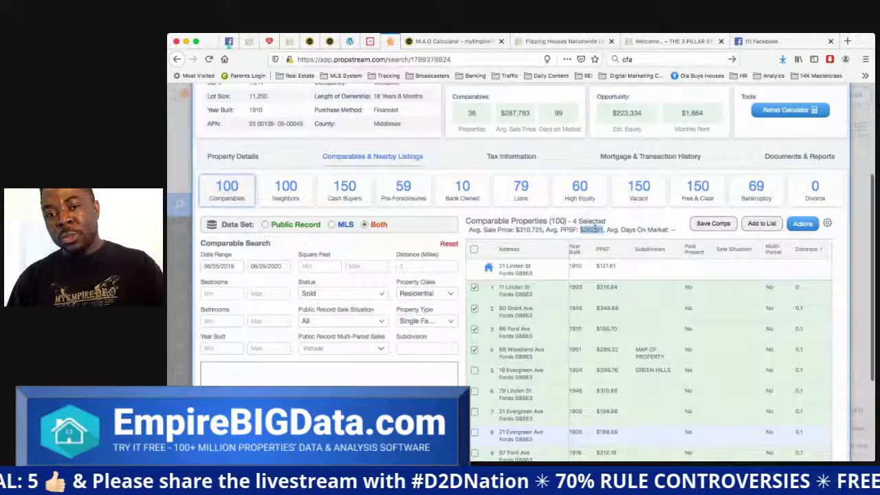
pyautogui.press('super+Tab')
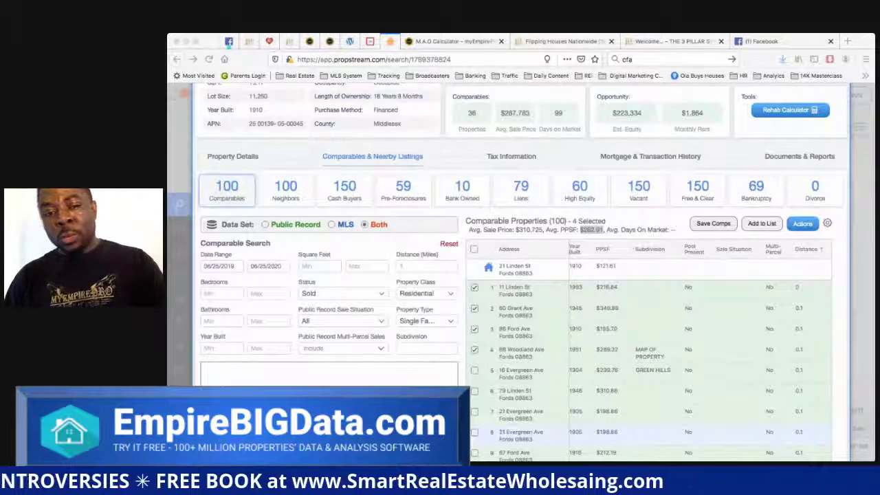
pyautogui.click(244, 220)
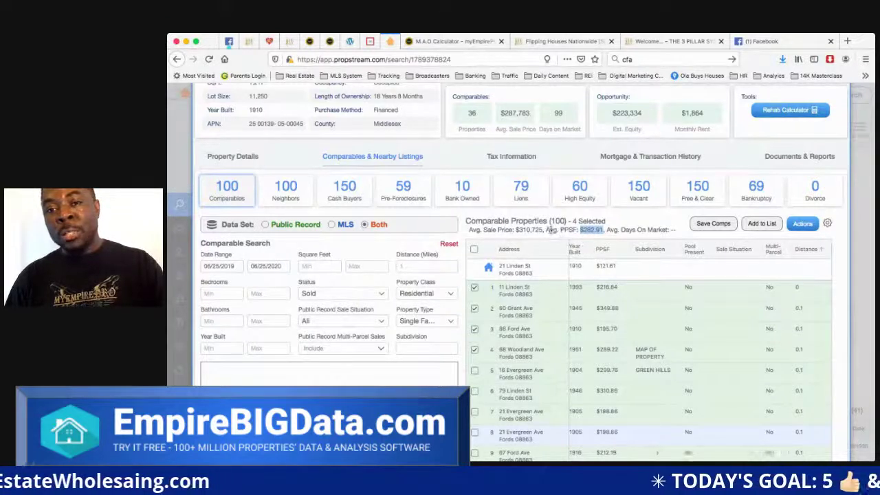
pyautogui.moveTo(546, 230); pyautogui.dragTo(578, 229)
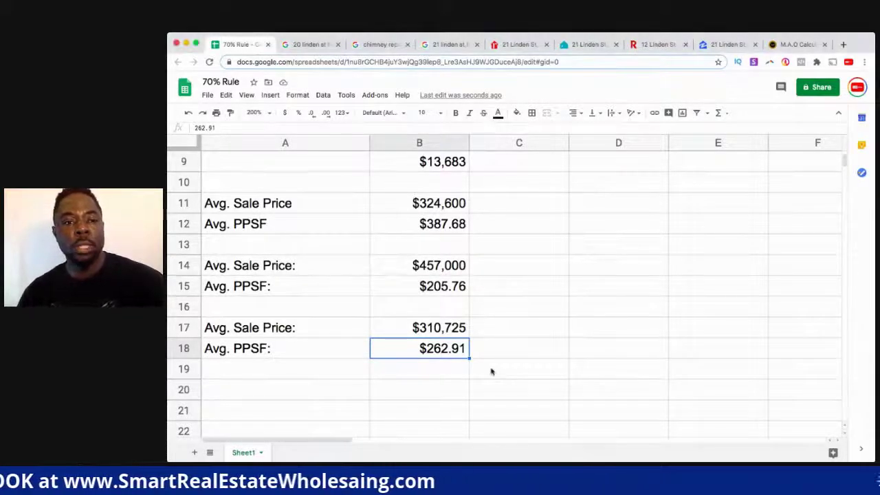
# Step: Enter 'Highest PPSF' in A10, 'Highest SP' in A13 and 'Closest in Proximity' in A16
pyautogui.click(288, 191)
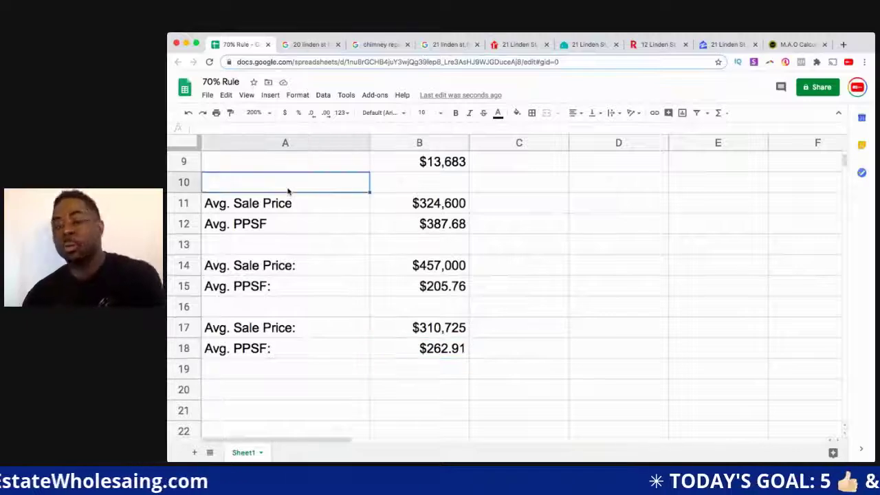
pyautogui.write('Highest ')
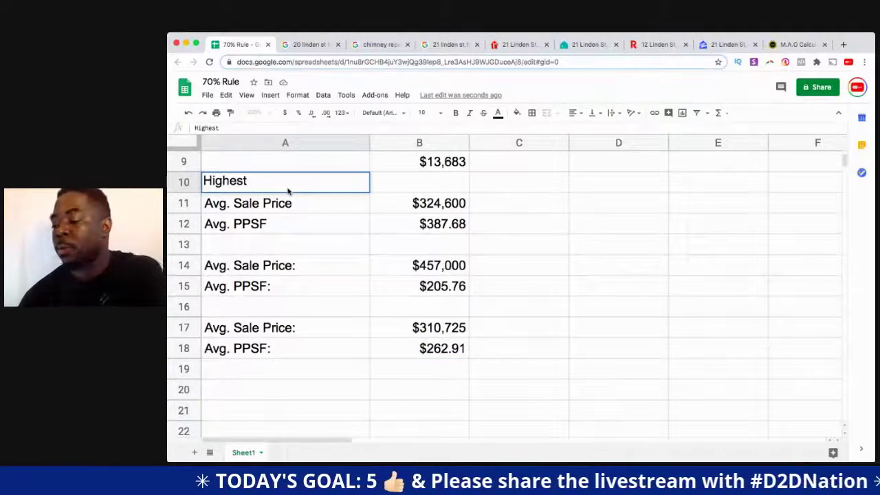
pyautogui.write('PP')
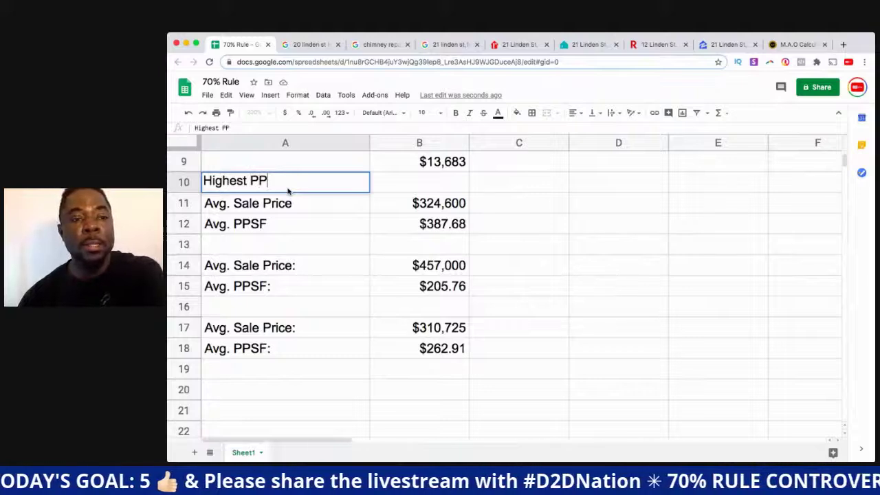
pyautogui.write('SF')
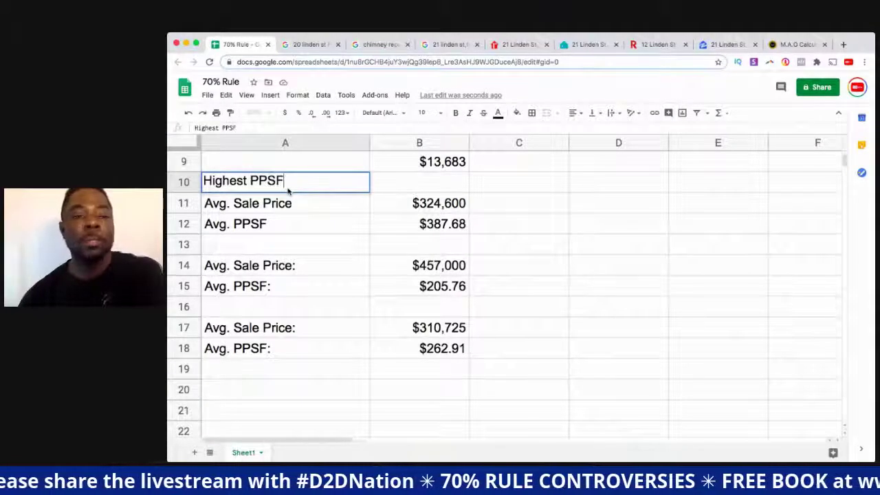
pyautogui.press('Return')
pyautogui.press('Down')
pyautogui.press('Down')
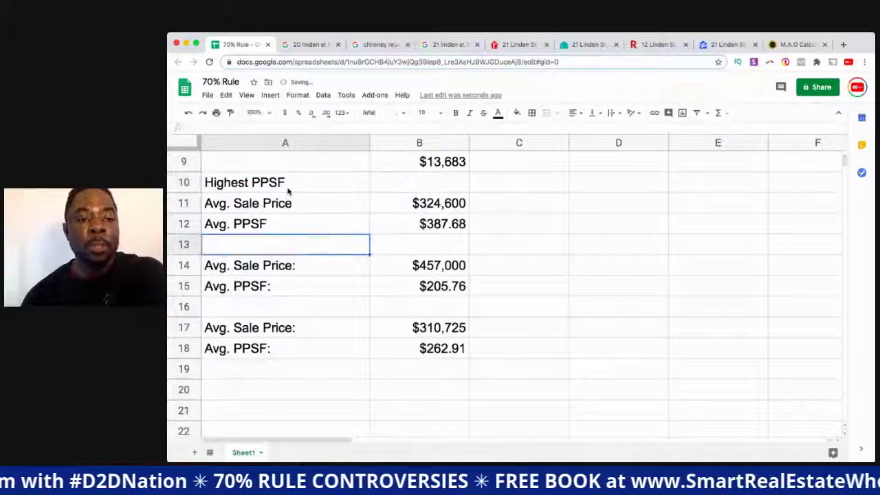
pyautogui.write('Highse')
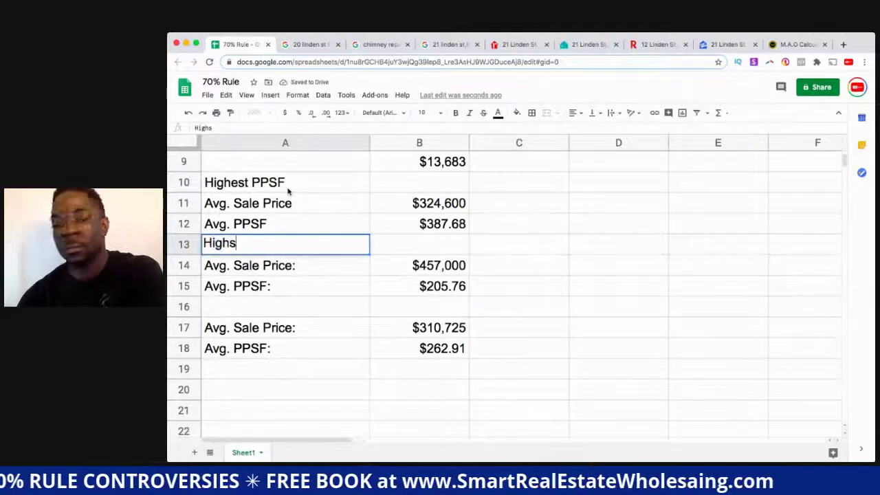
pyautogui.press('BackSpace')
pyautogui.press('BackSpace')
pyautogui.write('est ')
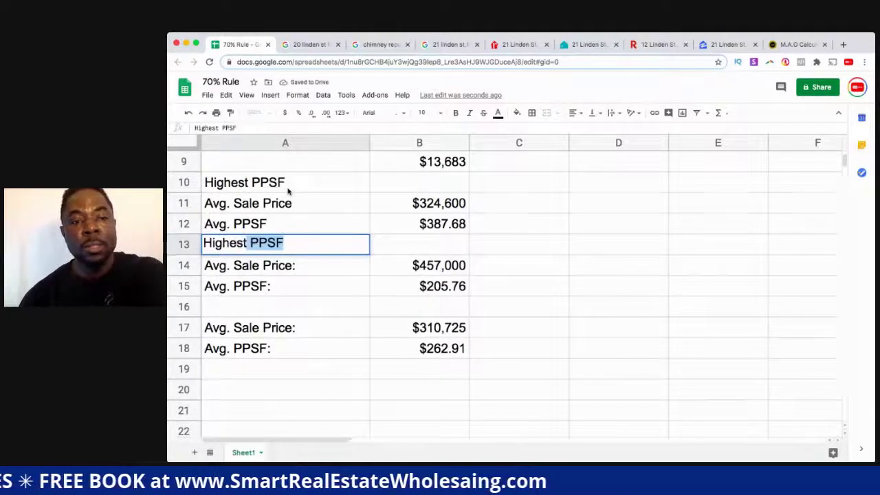
pyautogui.write('SP')
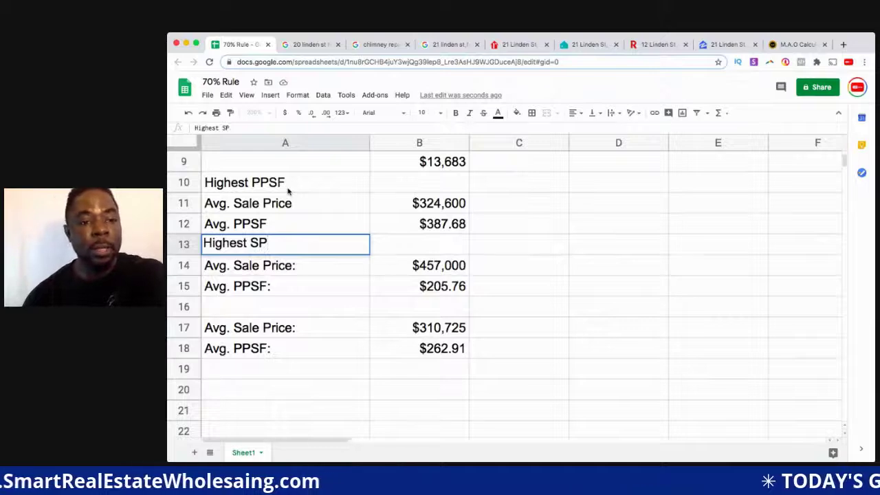
pyautogui.press('Return')
pyautogui.press('Down')
pyautogui.press('Down')
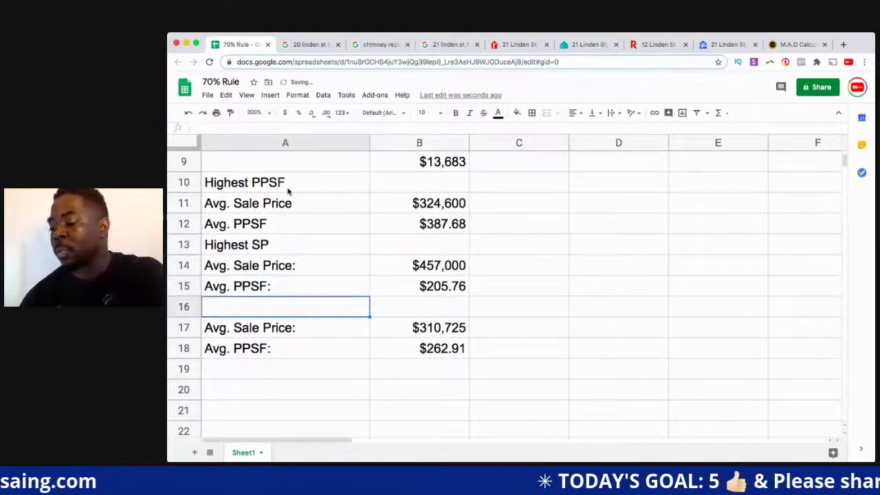
pyautogui.write('Closest ')
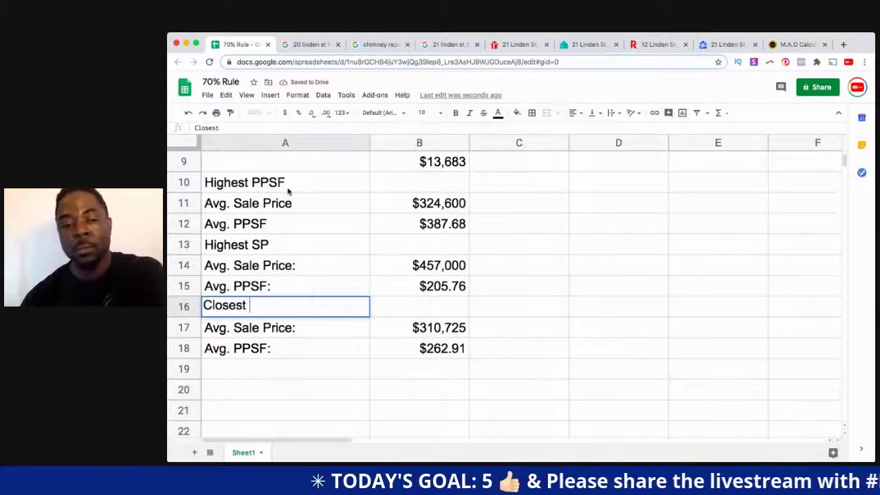
pyautogui.write('in Pro')
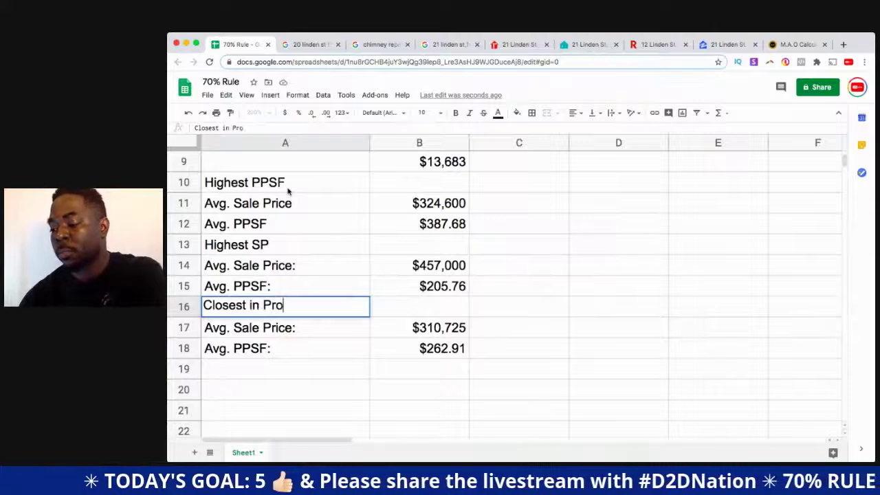
pyautogui.write('ximity')
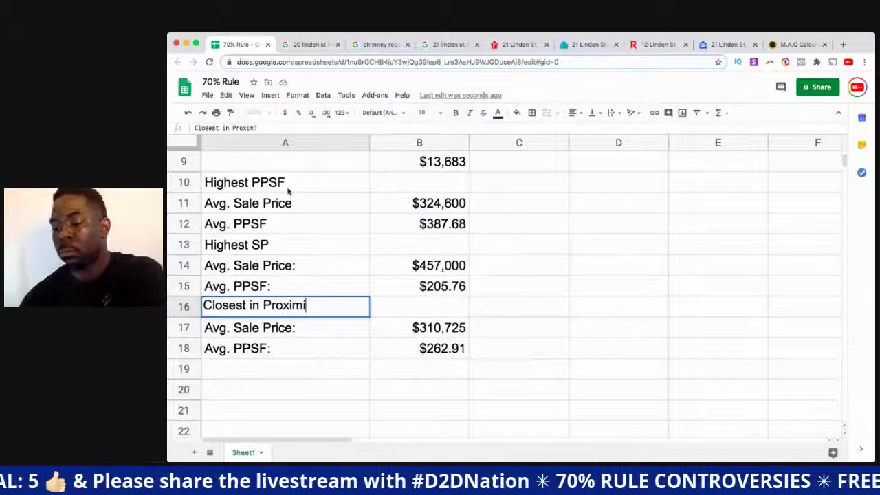
pyautogui.click(253, 185)
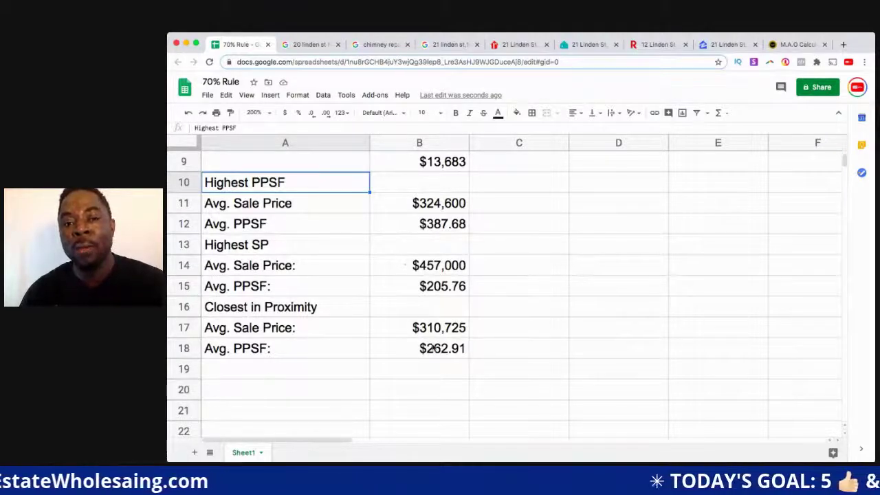
# Step: Check the $324,600 average sale price in B11 and $310,725 in B17
pyautogui.scroll(1, 433, 347)
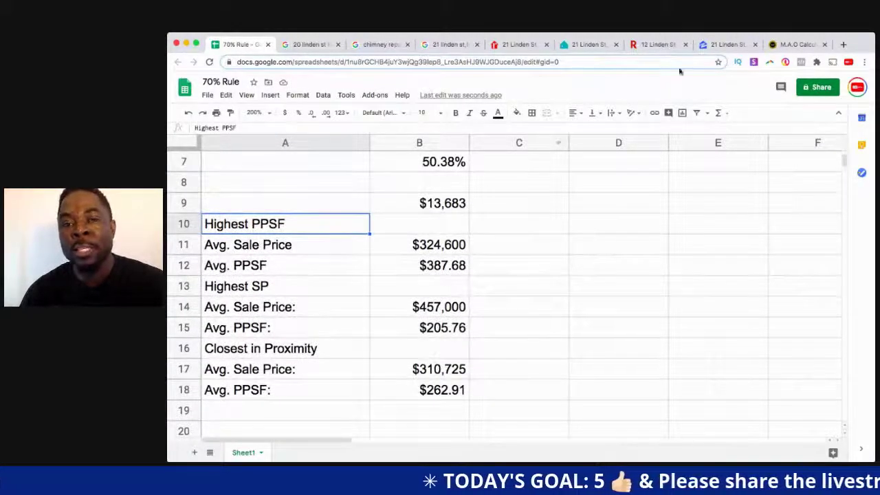
pyautogui.click(451, 249)
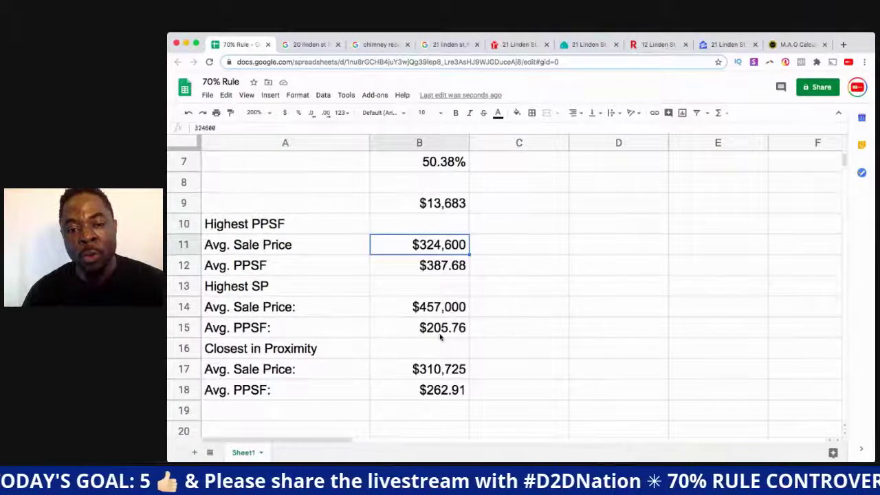
pyautogui.scroll(-1, 441, 336)
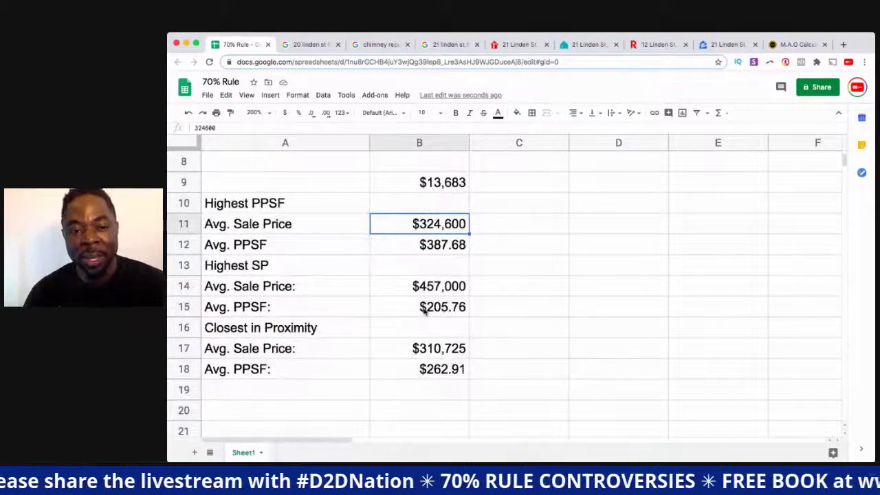
pyautogui.click(435, 352)
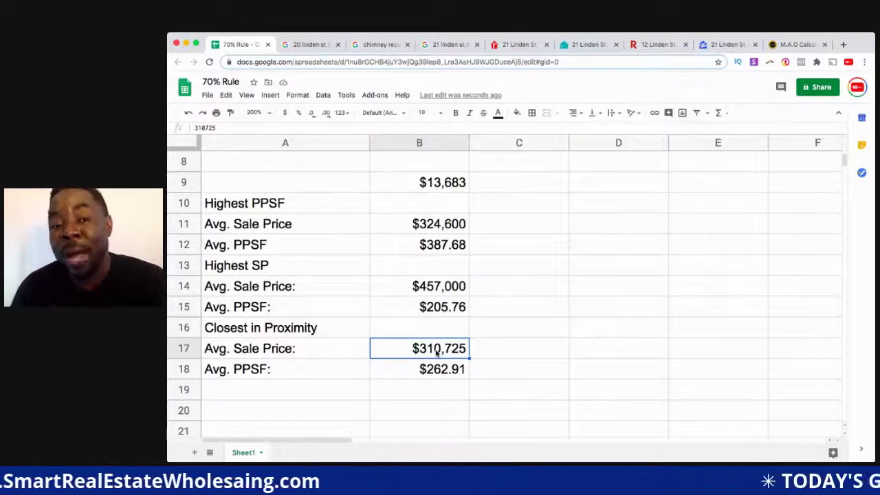
pyautogui.click(435, 290)
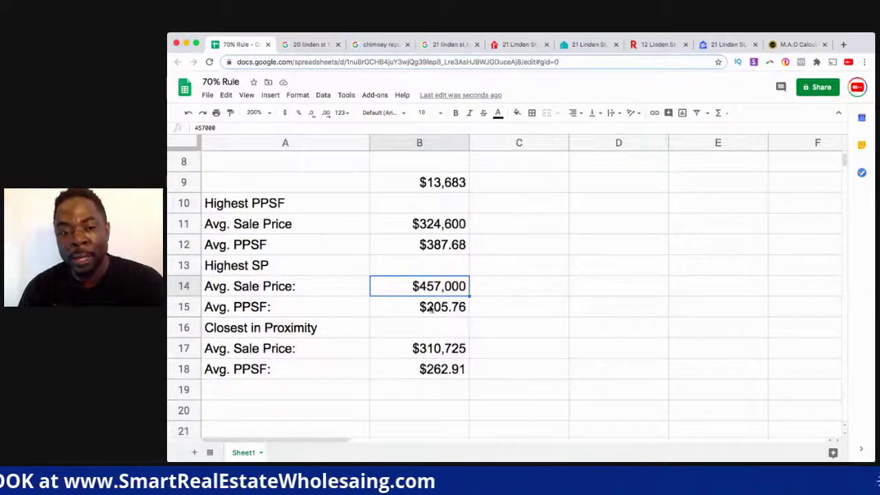
pyautogui.scroll(1, 429, 309)
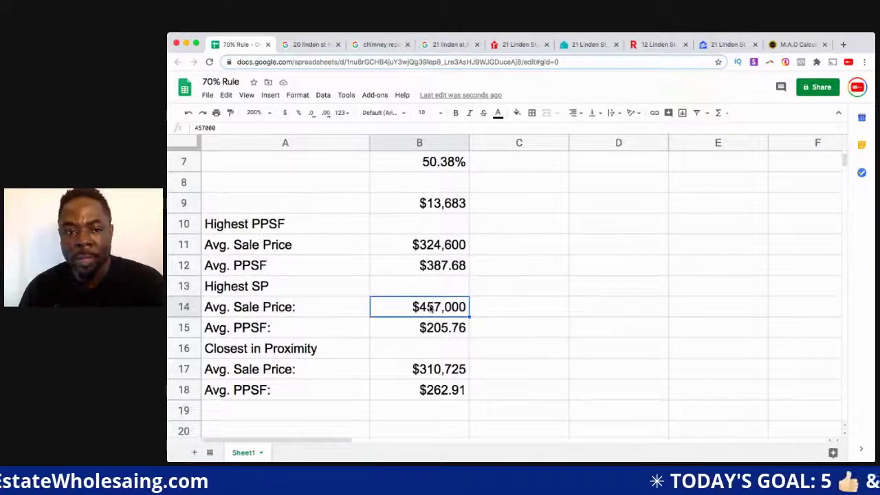
pyautogui.scroll(3, 429, 309)
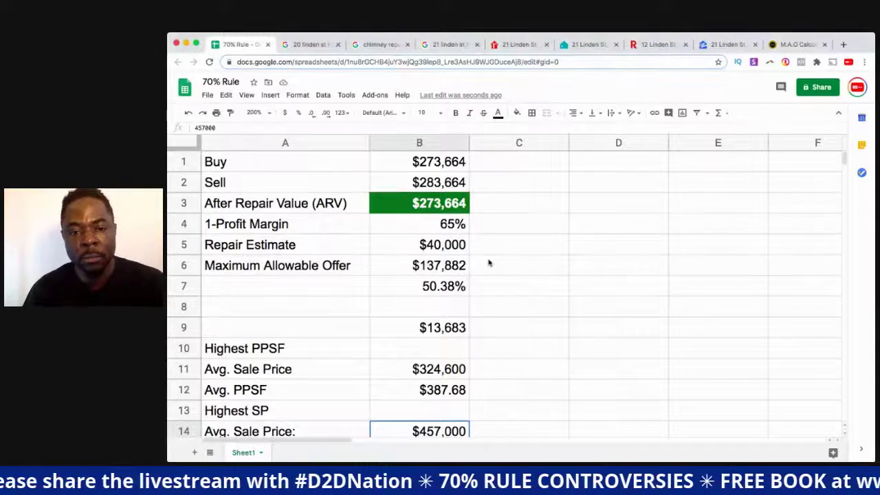
pyautogui.scroll(-5, 489, 263)
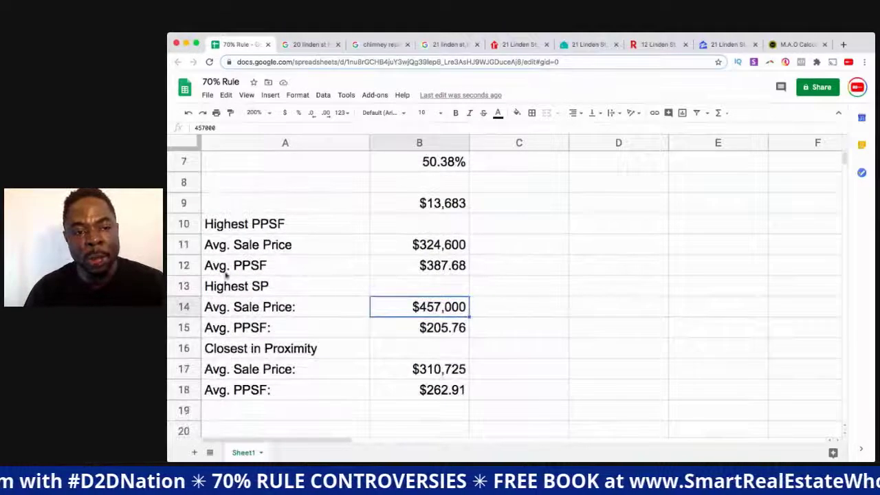
# Step: Apply paste formatting to the Highest SP row, then undo it
pyautogui.rightClick(186, 293)
pyautogui.moveTo(240, 211)
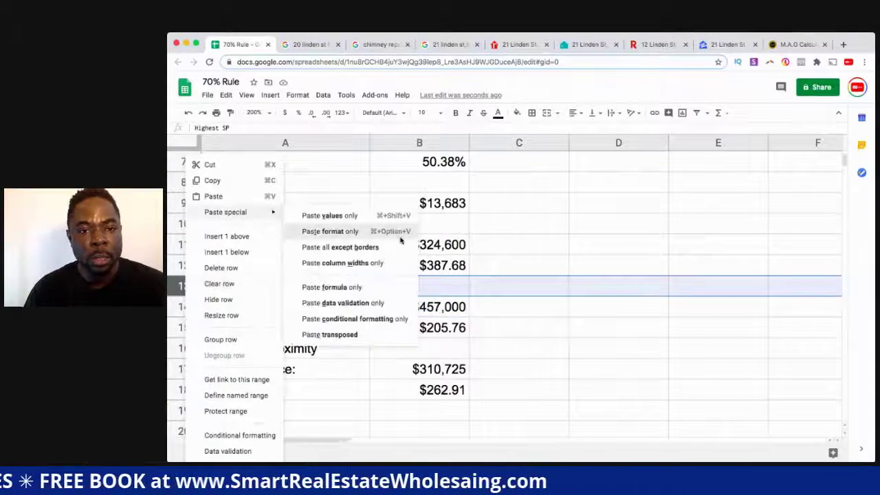
pyautogui.click(400, 240)
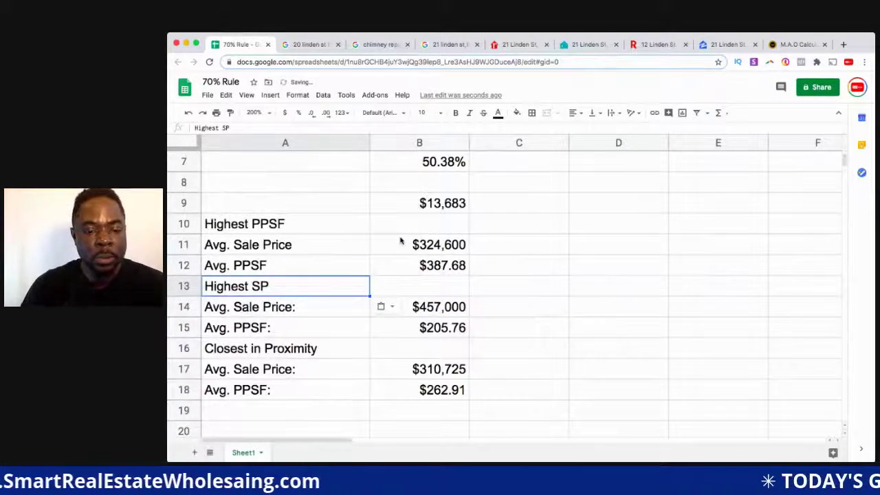
pyautogui.hotkey('ctrl', 'z')
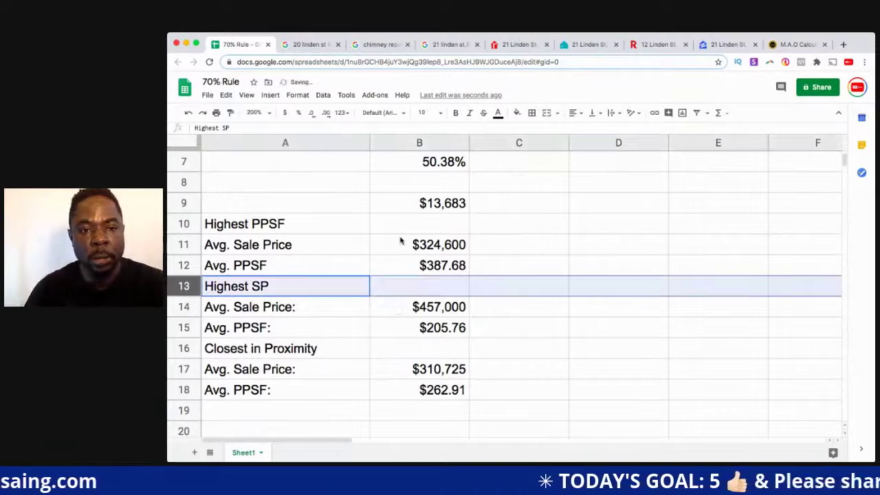
pyautogui.click(401, 240)
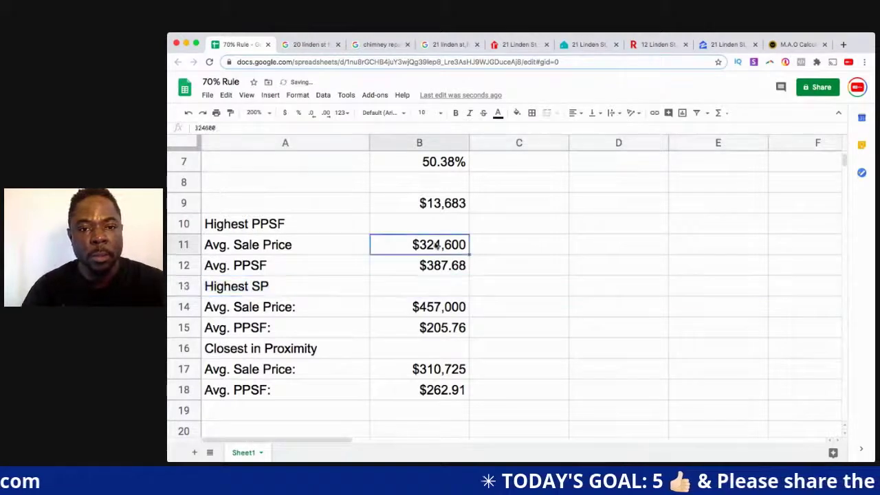
# Step: Enter the subject's 1217 square feet in A9 with a 'Square Footage' label in A8
pyautogui.click(297, 208)
pyautogui.write('1217')
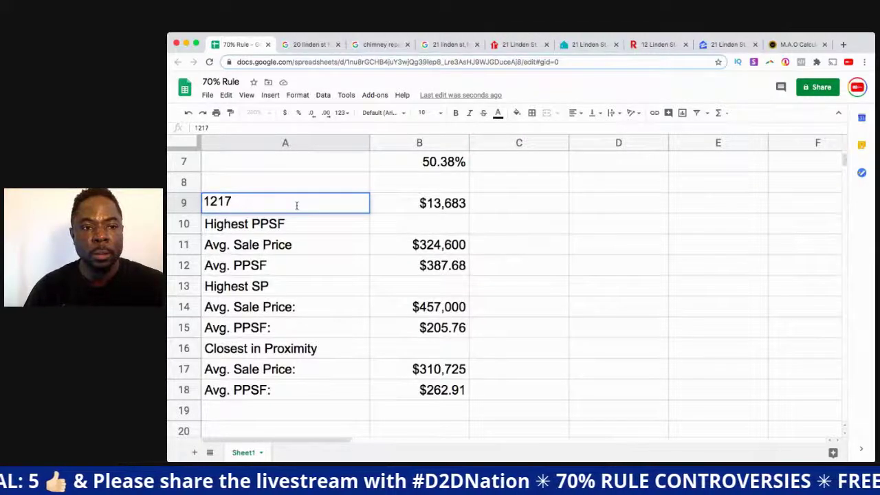
pyautogui.click(269, 186)
pyautogui.write('Sq')
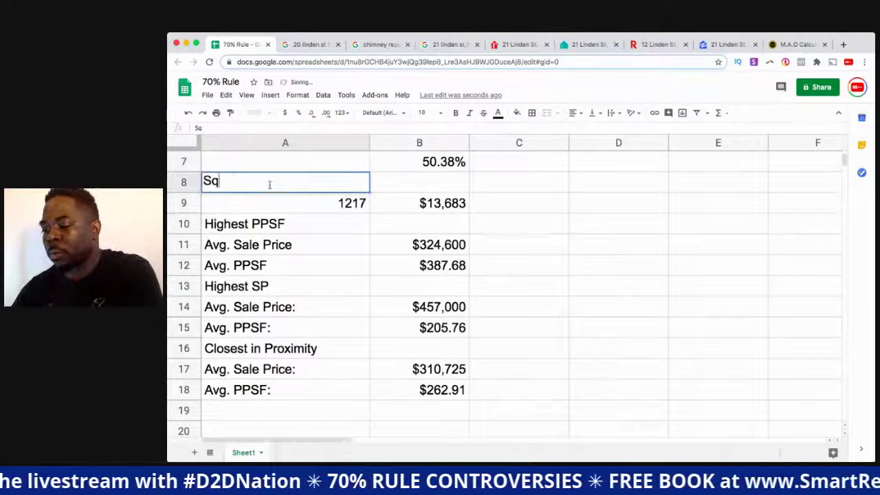
pyautogui.write('uare Footage')
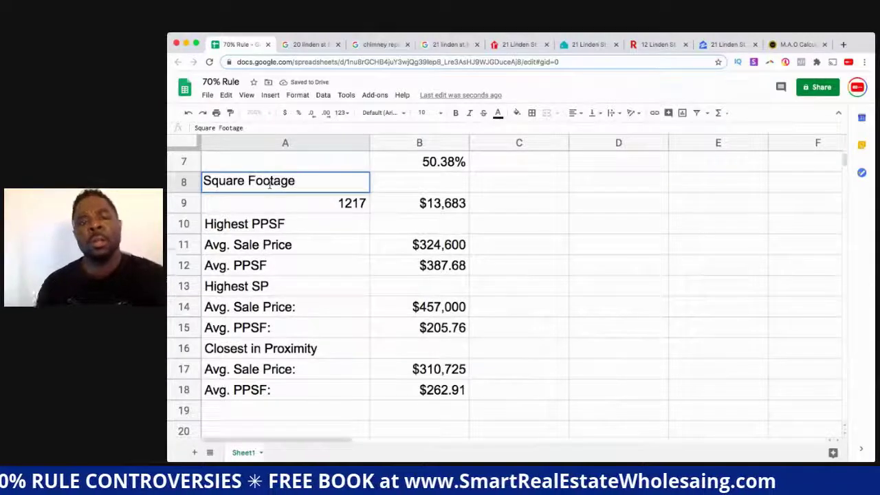
pyautogui.press('Return')
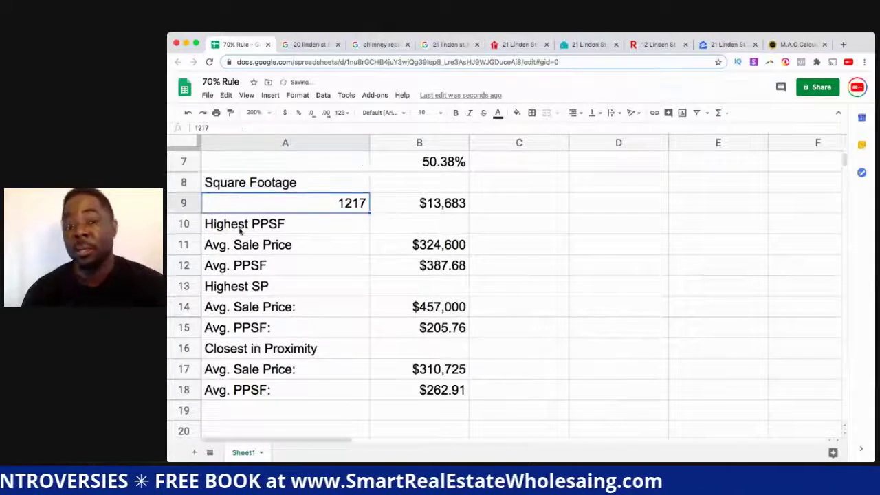
# Step: Make the Square Footage label and 1217 value in A8:A9 bold
pyautogui.click(310, 241)
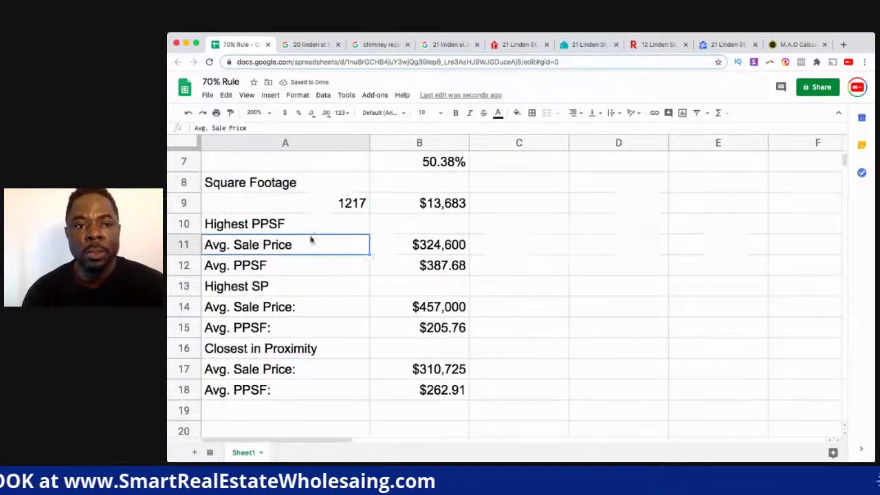
pyautogui.moveTo(295, 183); pyautogui.dragTo(330, 208)
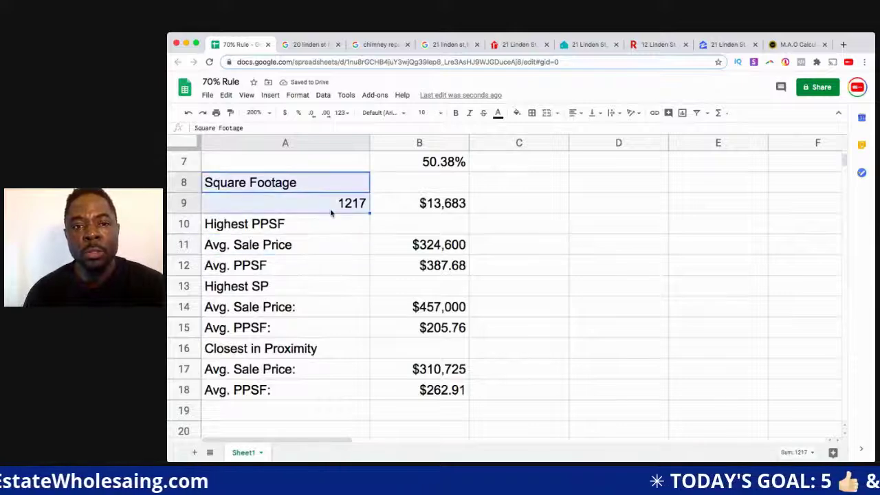
pyautogui.click(457, 112)
pyautogui.click(362, 267)
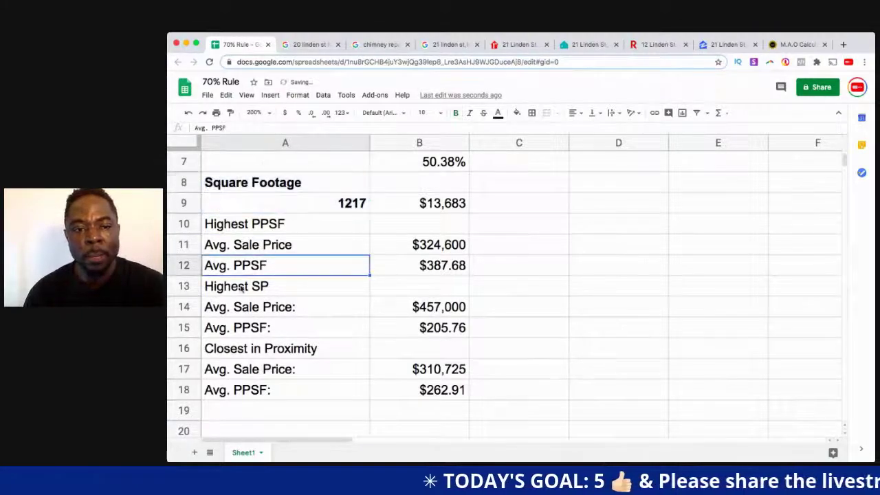
pyautogui.click(374, 293)
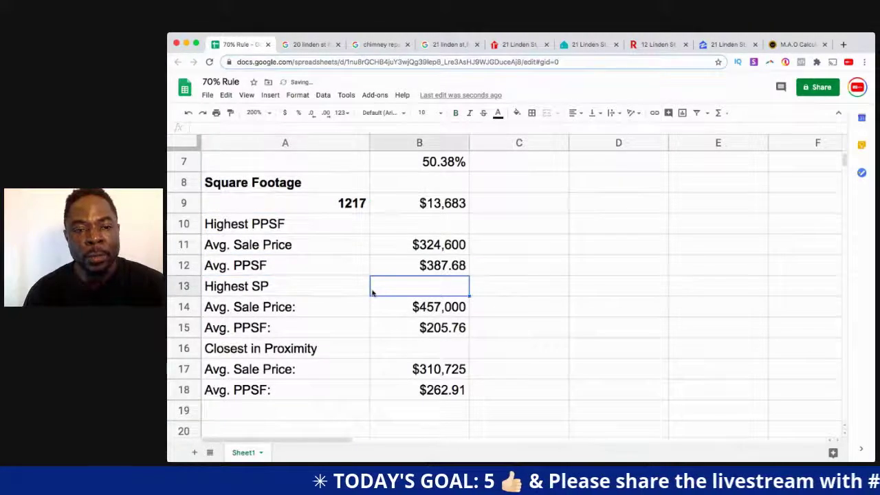
pyautogui.click(449, 249)
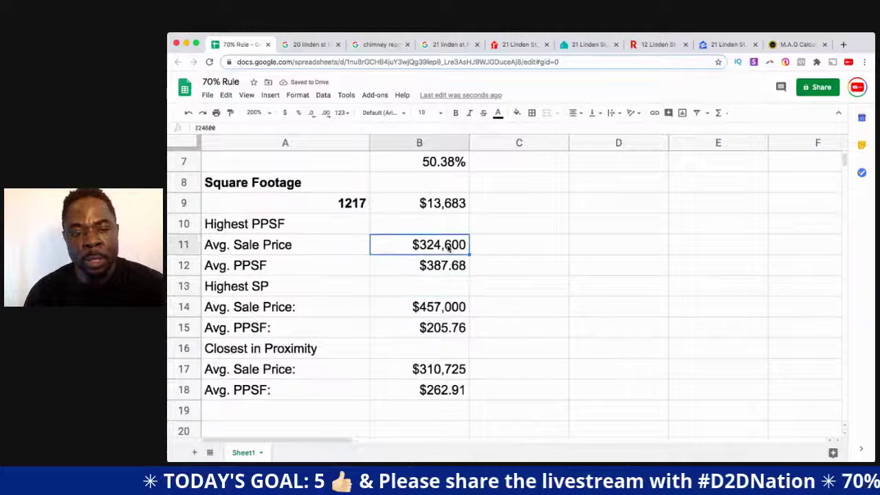
pyautogui.rightClick(184, 286)
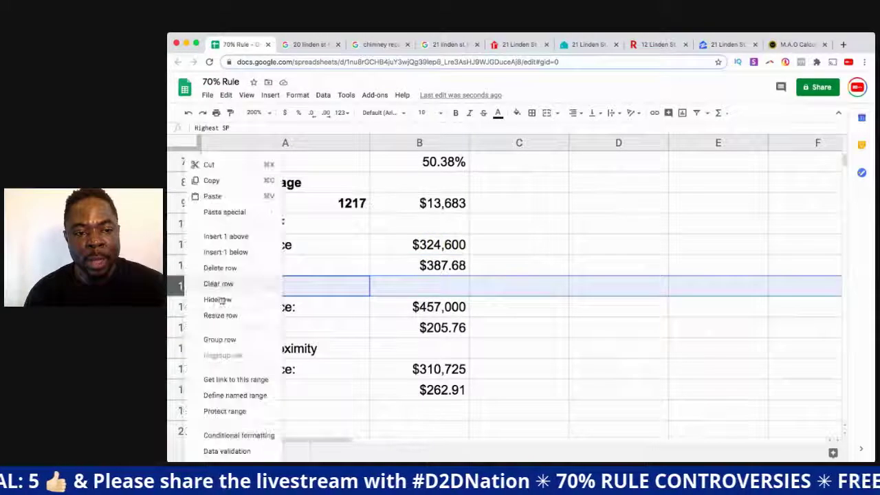
pyautogui.click(237, 237)
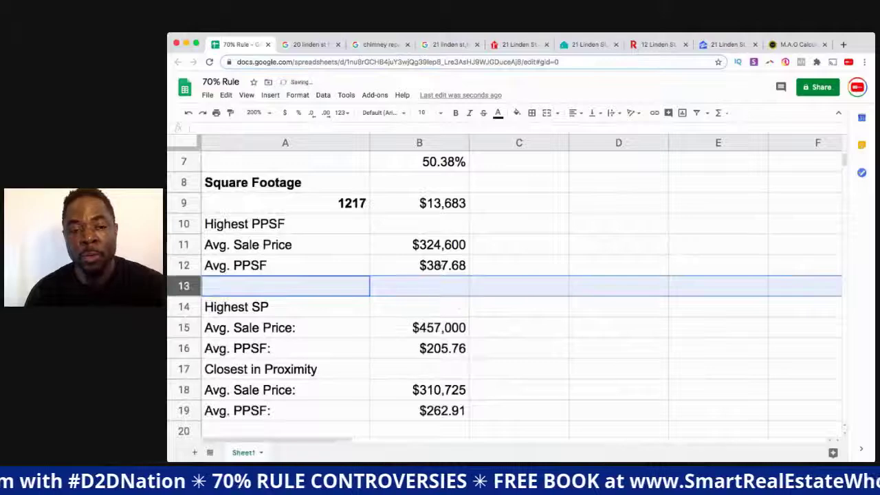
pyautogui.scroll(-1, 459, 306)
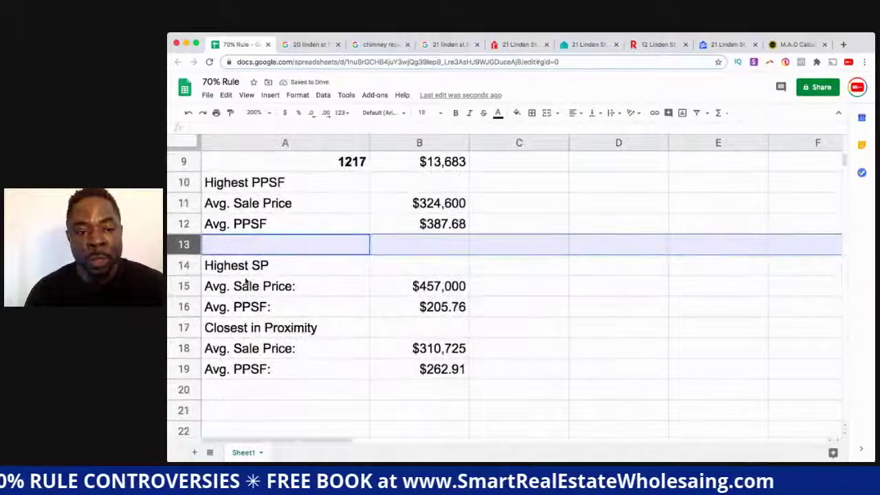
pyautogui.rightClick(182, 244)
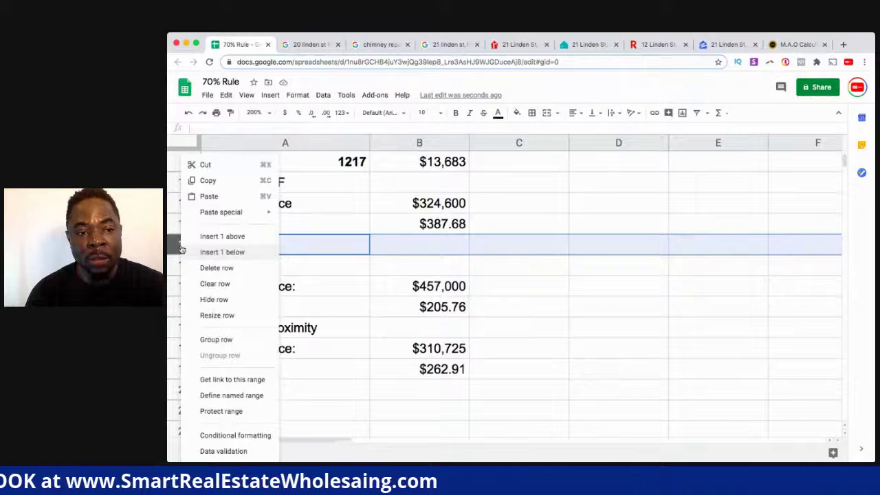
pyautogui.click(235, 235)
pyautogui.click(361, 307)
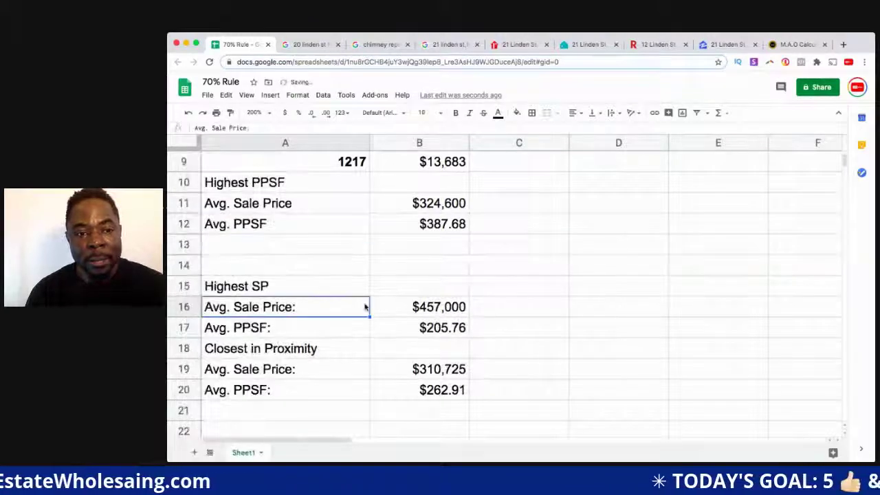
pyautogui.rightClick(184, 349)
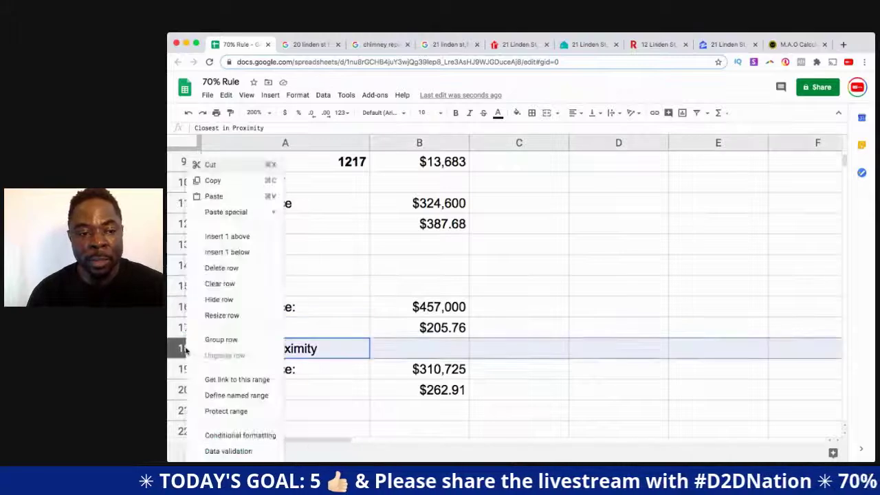
pyautogui.click(246, 239)
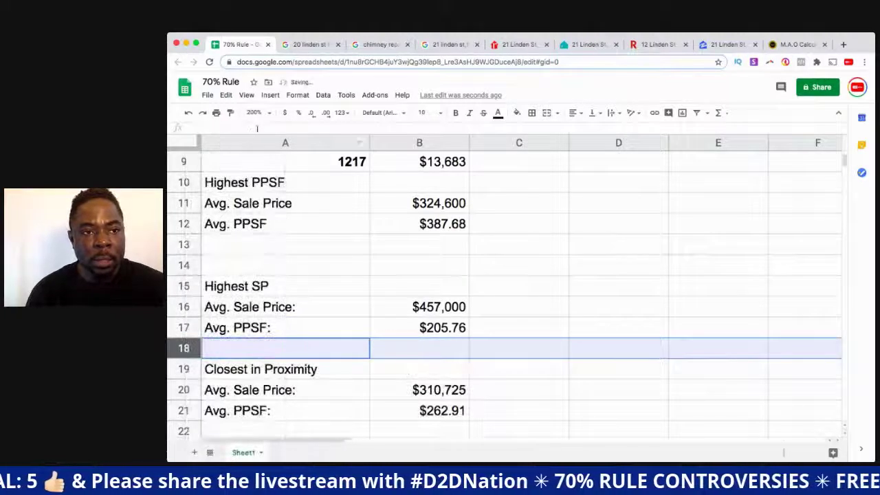
pyautogui.click(268, 113)
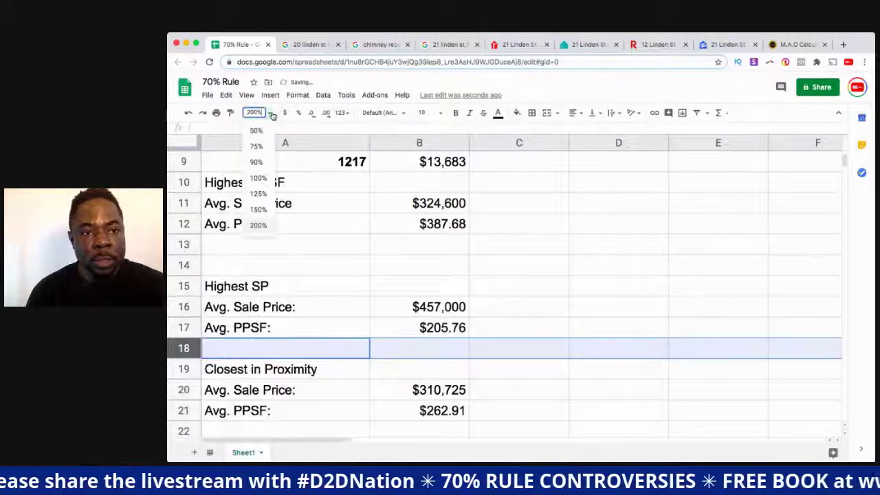
pyautogui.click(259, 209)
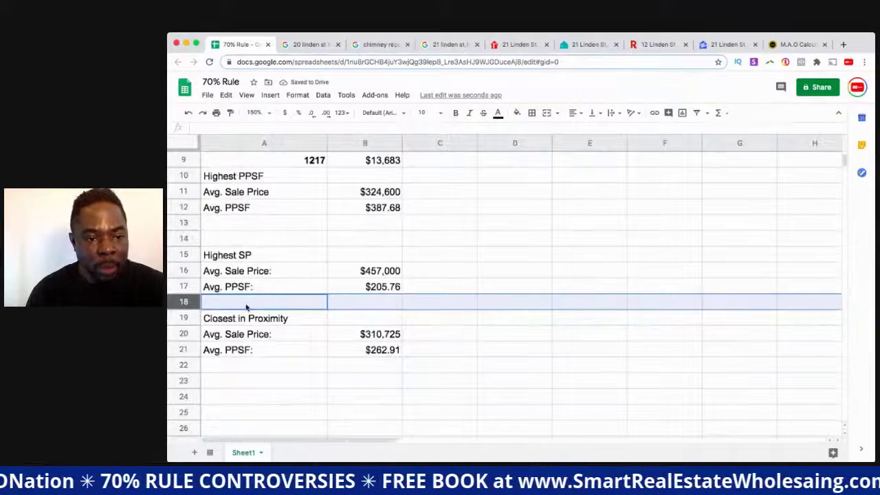
pyautogui.rightClick(183, 302)
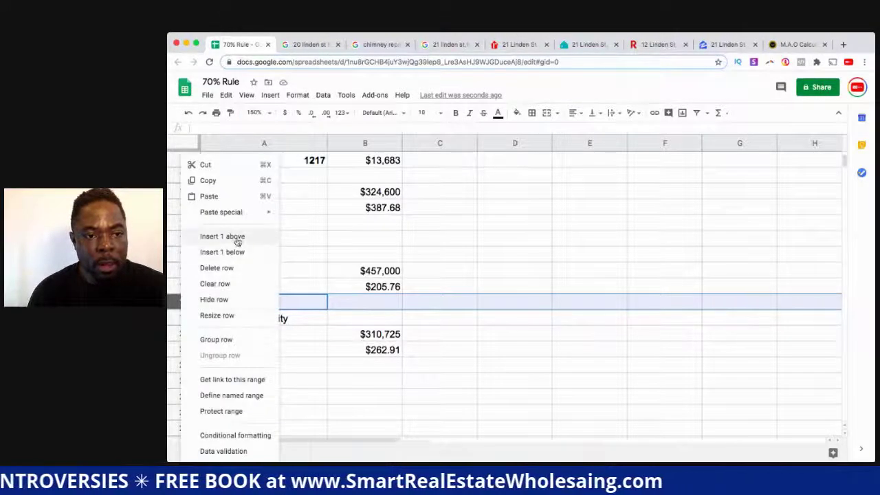
pyautogui.click(237, 238)
pyautogui.click(411, 232)
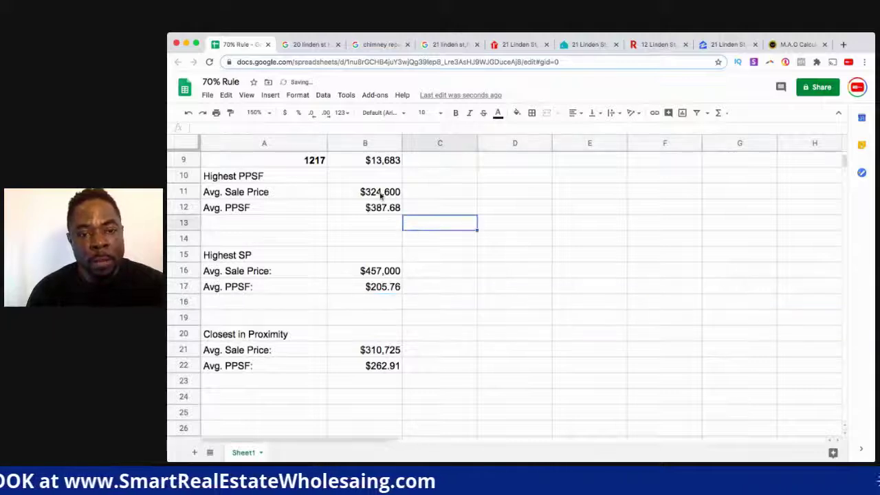
pyautogui.click(373, 191)
pyautogui.click(317, 162)
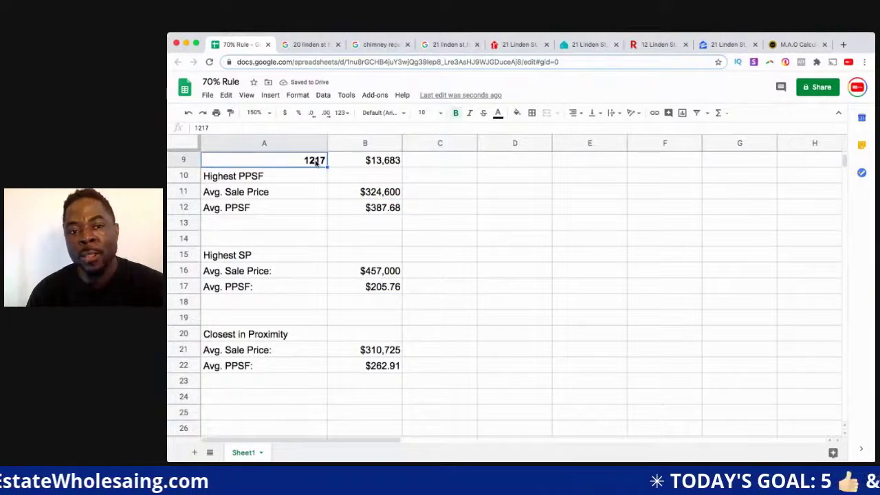
pyautogui.click(383, 197)
pyautogui.click(316, 161)
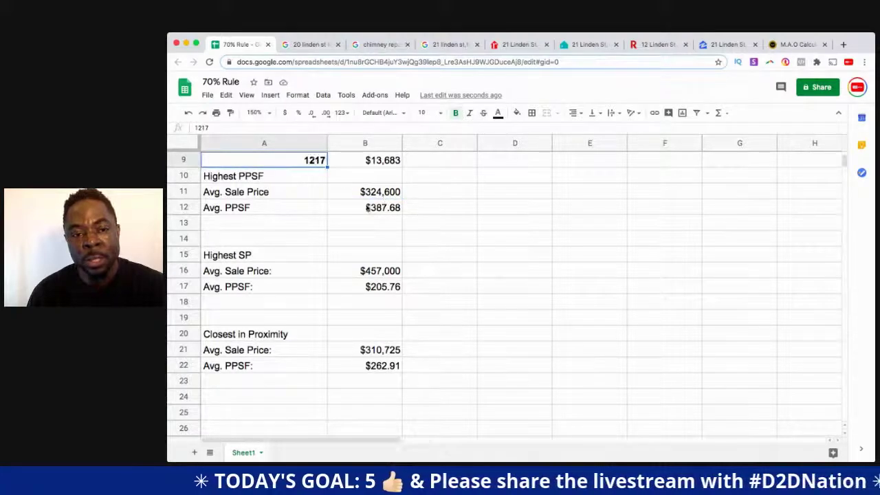
pyautogui.click(378, 213)
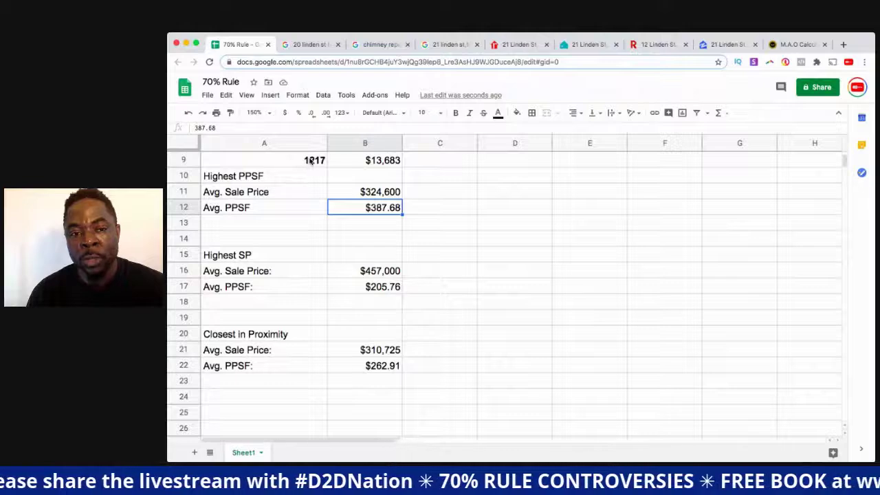
# Step: Enter =A9*B12 in B13 to price the Highest PPSF comps at $471,807
pyautogui.click(348, 231)
pyautogui.write('=')
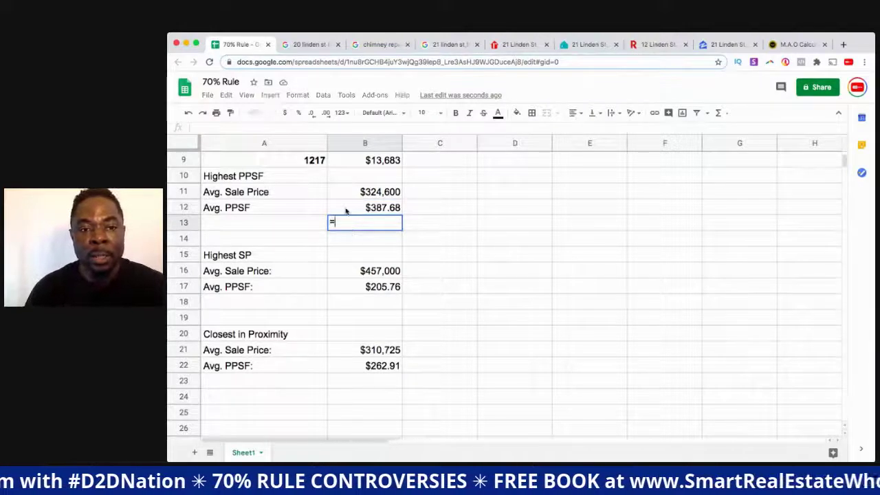
pyautogui.click(320, 162)
pyautogui.write('*')
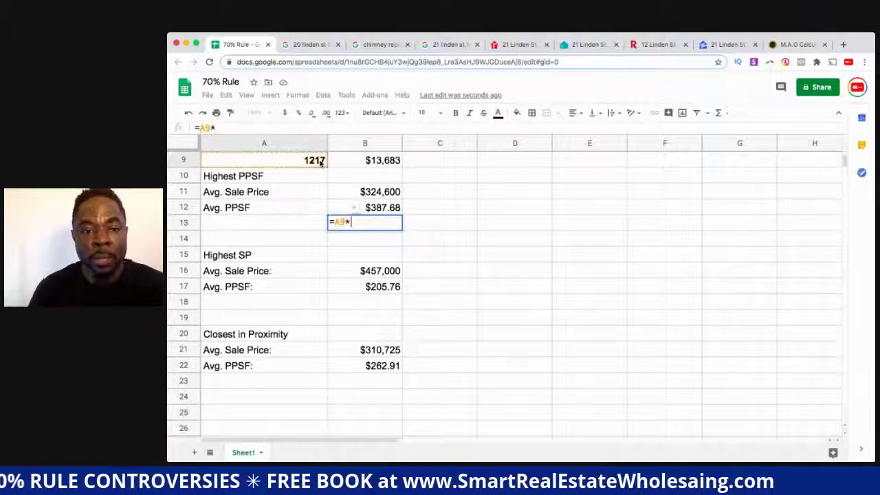
pyautogui.click(391, 206)
pyautogui.press('Return')
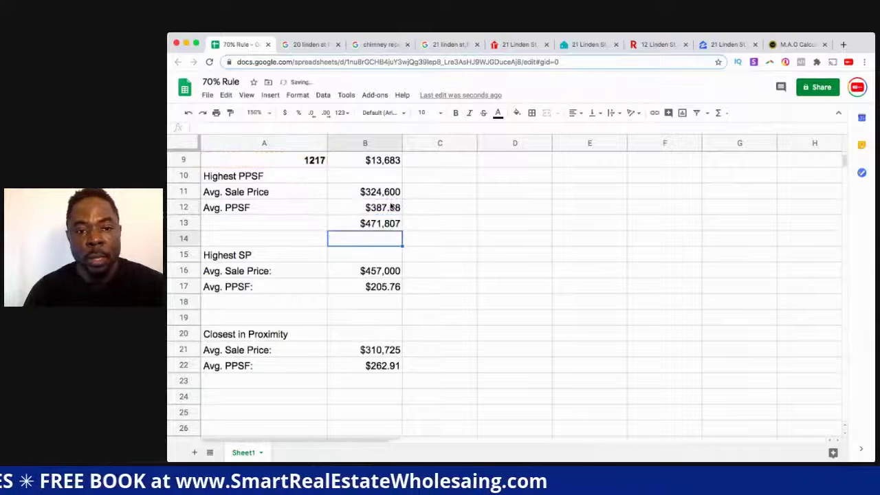
pyautogui.click(378, 229)
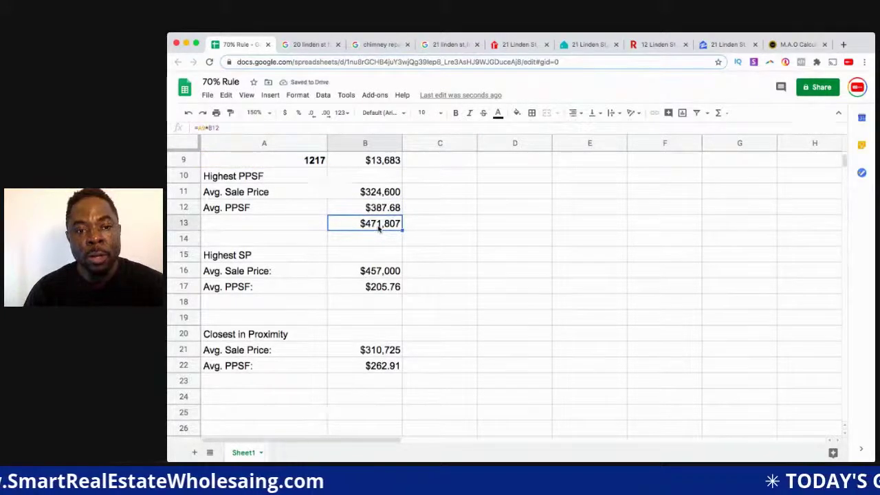
pyautogui.click(356, 239)
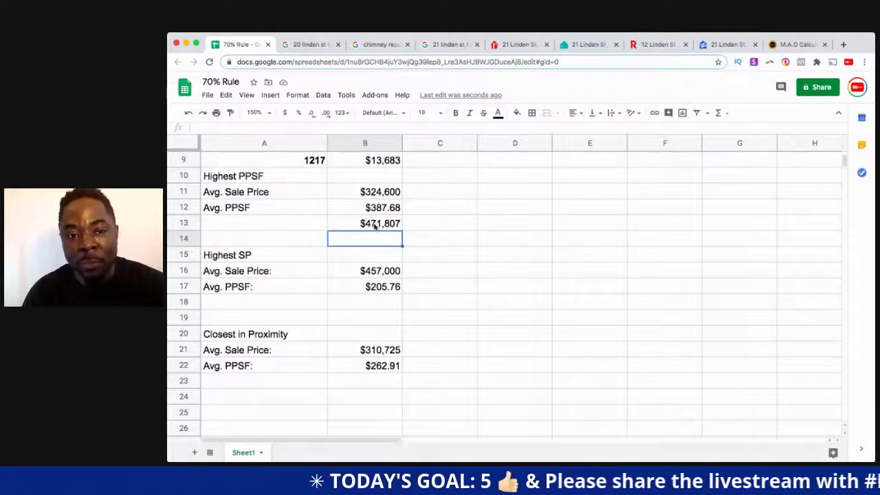
# Step: Compare the $471,807 estimate with the $387.68 PPSF and the $324,600 average sale price
pyautogui.click(375, 225)
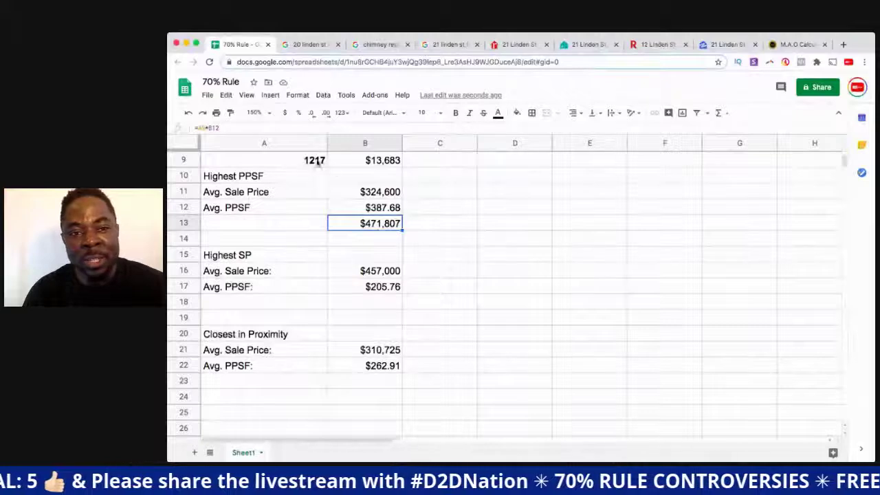
pyautogui.click(378, 210)
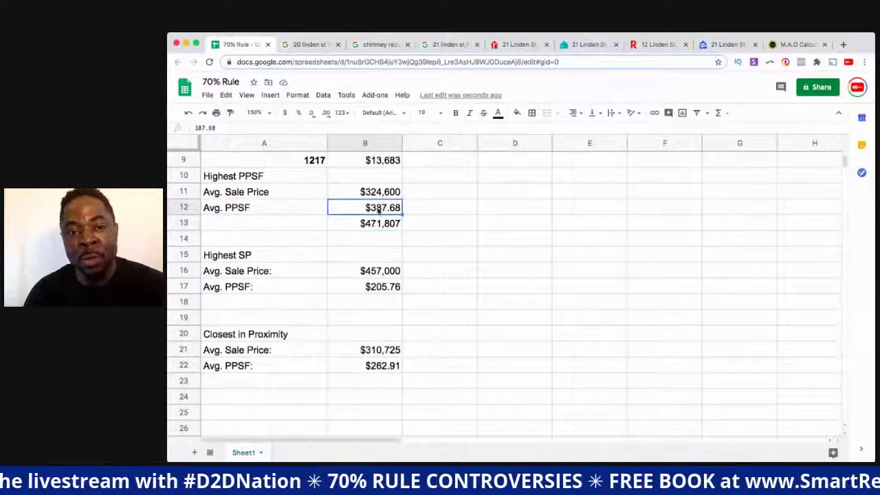
pyautogui.click(376, 229)
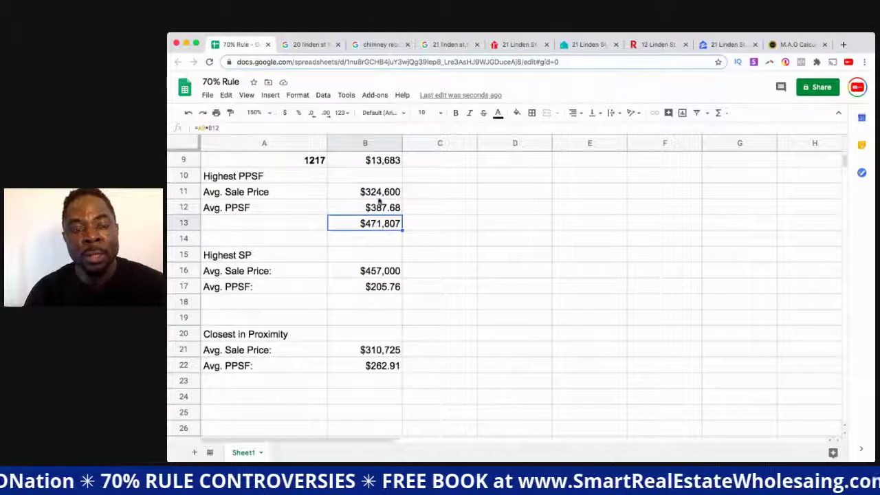
pyautogui.click(379, 195)
pyautogui.click(382, 220)
pyautogui.click(382, 182)
pyautogui.click(386, 192)
# Step: Enter =min(B13,B11) in C13, giving $324,600, and label C12 'ARV'
pyautogui.click(432, 228)
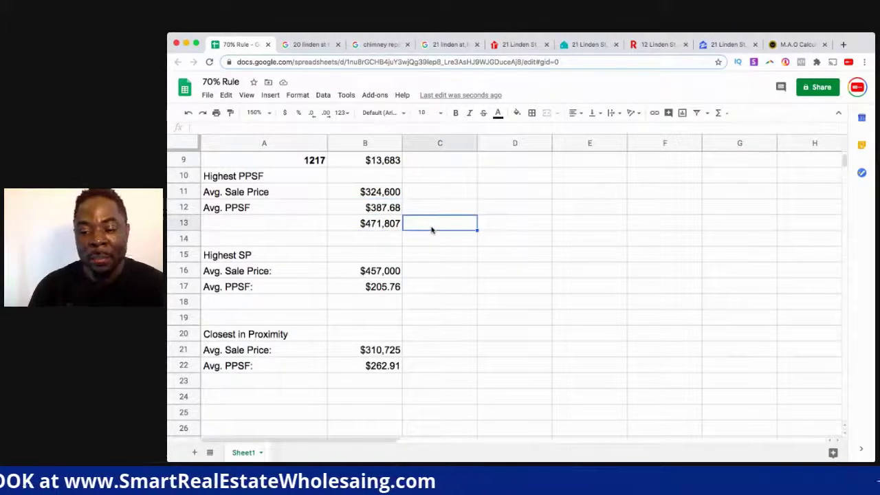
pyautogui.write('=min')
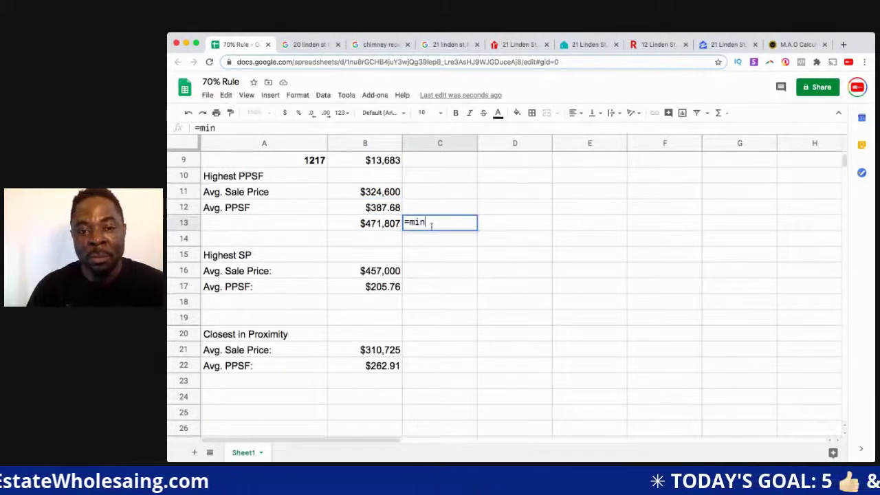
pyautogui.write('(')
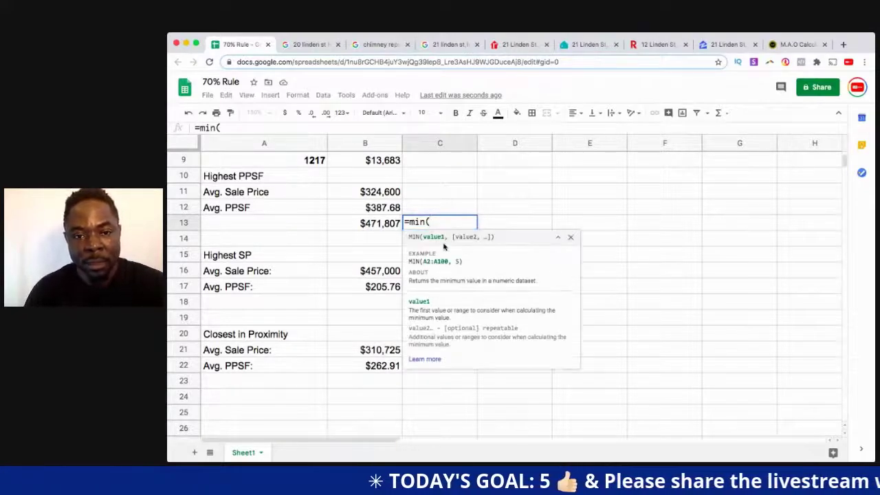
pyautogui.click(389, 225)
pyautogui.write(',')
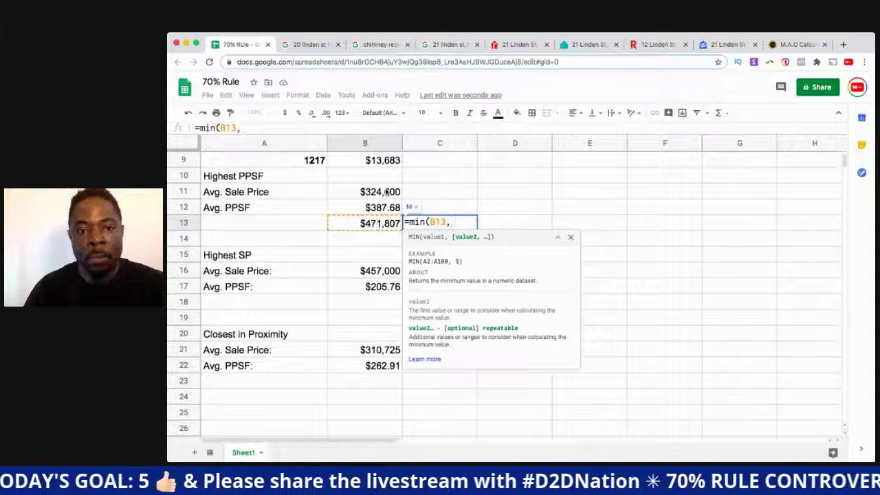
pyautogui.click(387, 192)
pyautogui.write(')')
pyautogui.press('Return')
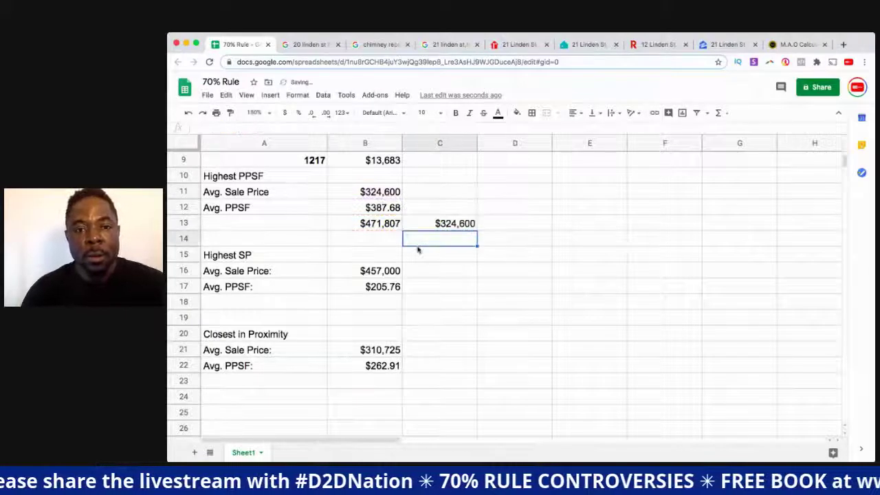
pyautogui.press('Up')
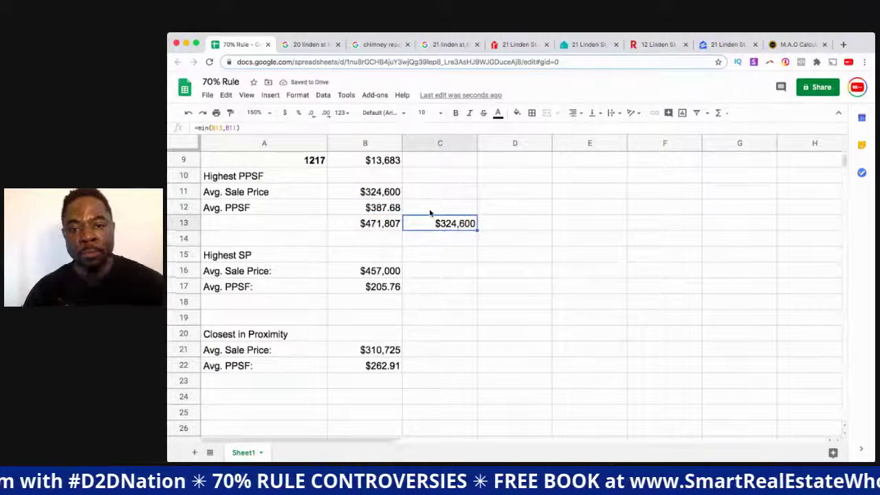
pyautogui.click(431, 213)
pyautogui.write('ARV')
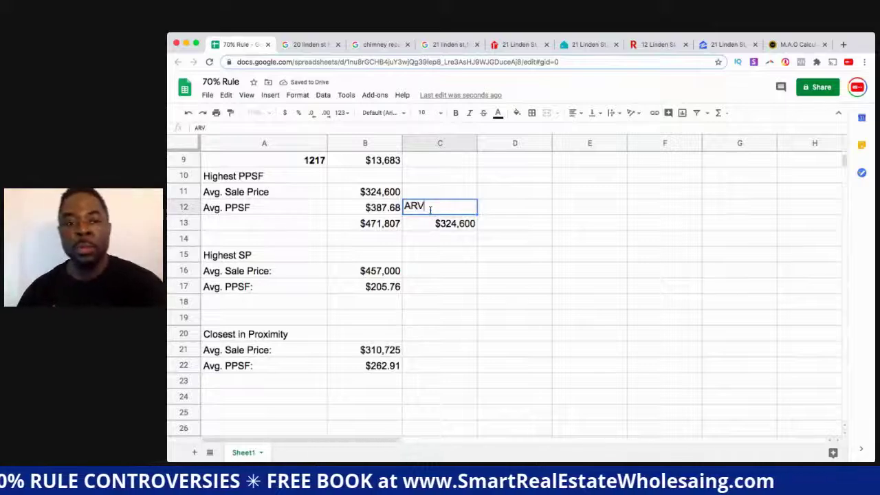
pyautogui.press('Return')
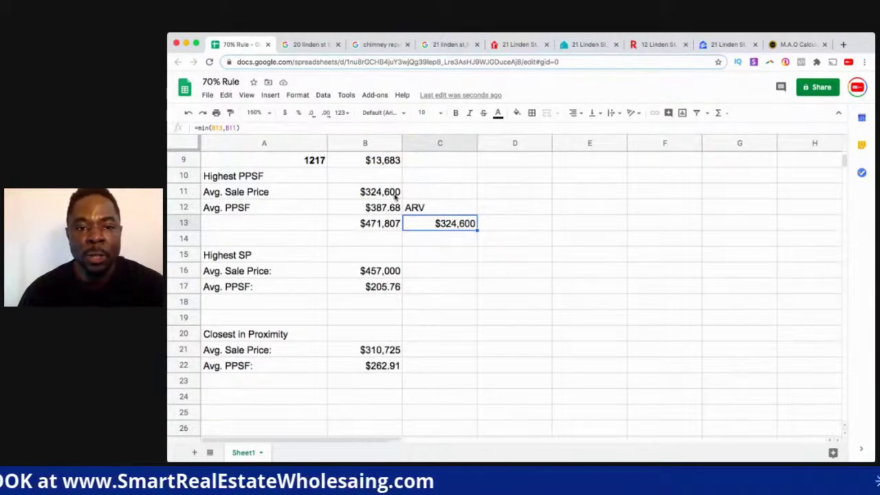
# Step: Enter =A9*B17 in B18 to value the Highest SP comps at $250,410
pyautogui.click(380, 304)
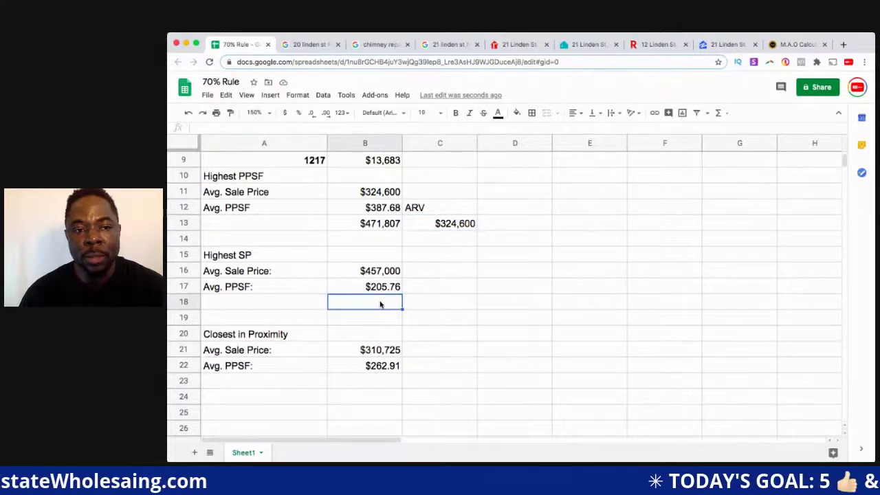
pyautogui.write('=')
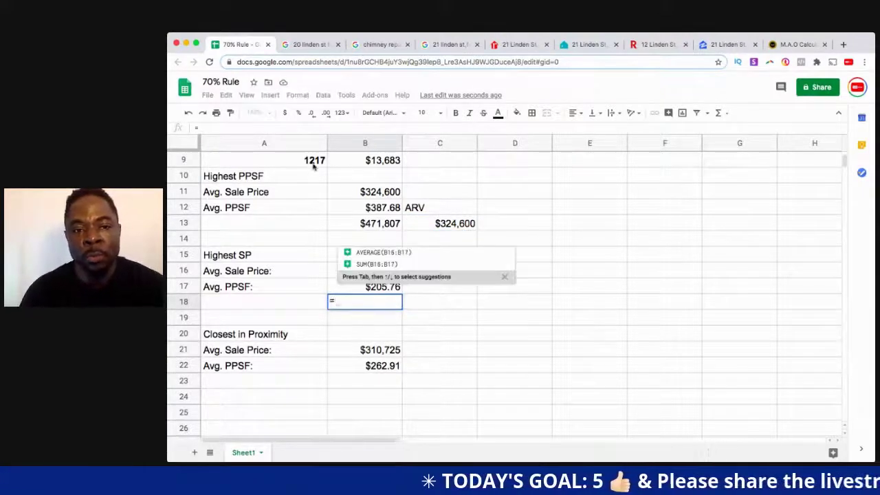
pyautogui.click(313, 160)
pyautogui.write('*')
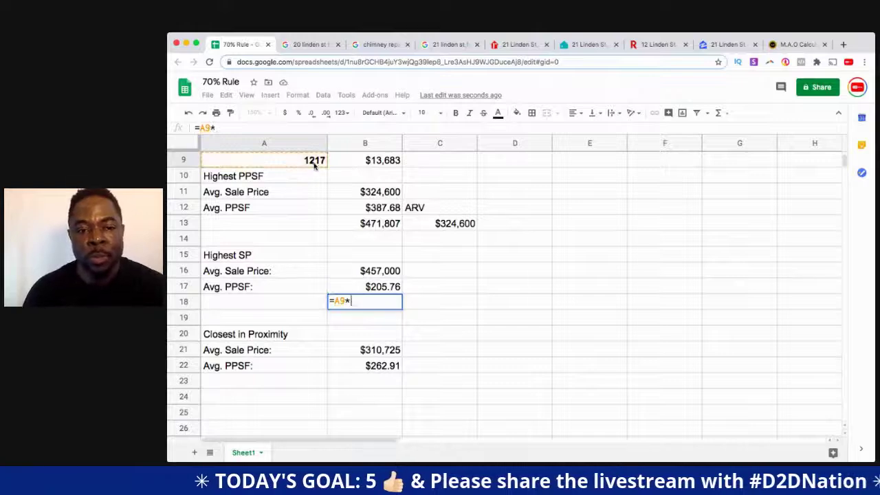
pyautogui.click(373, 289)
pyautogui.press('Return')
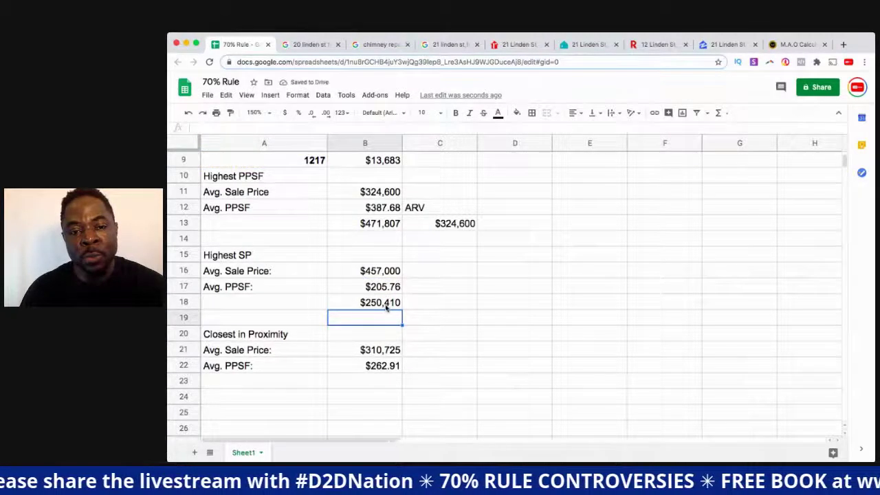
pyautogui.click(386, 308)
pyautogui.click(257, 260)
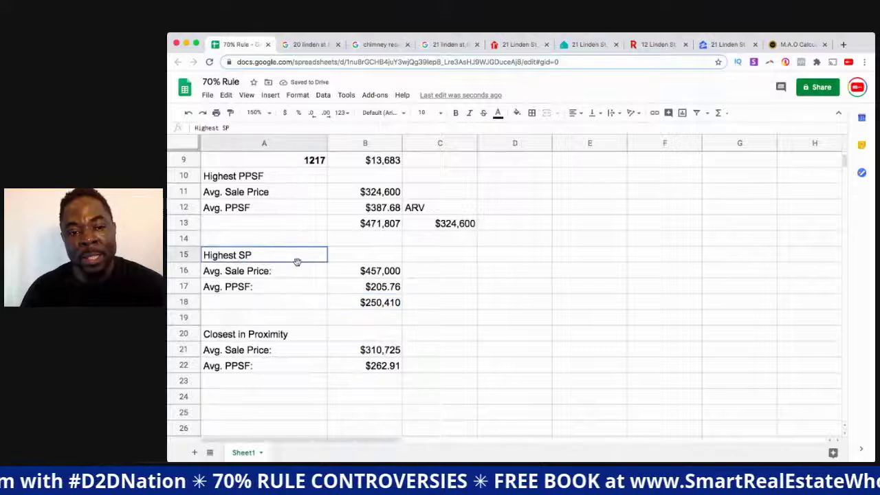
pyautogui.click(364, 303)
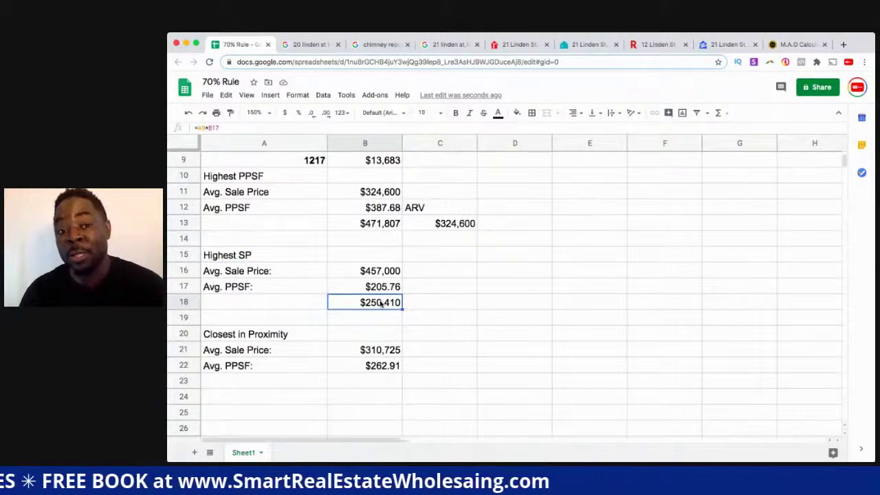
# Step: Copy C13's minimum formula into C18 so it takes the lower of B18 and B16
pyautogui.click(431, 307)
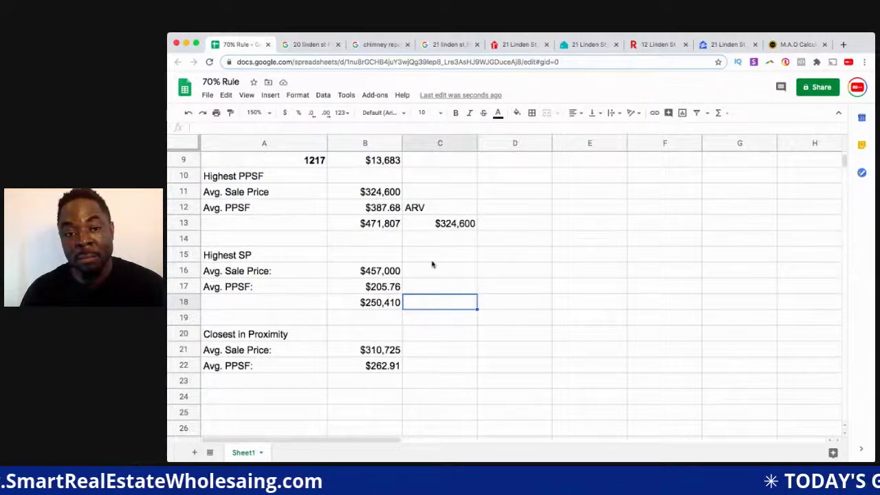
pyautogui.click(441, 227)
pyautogui.rightClick(440, 227)
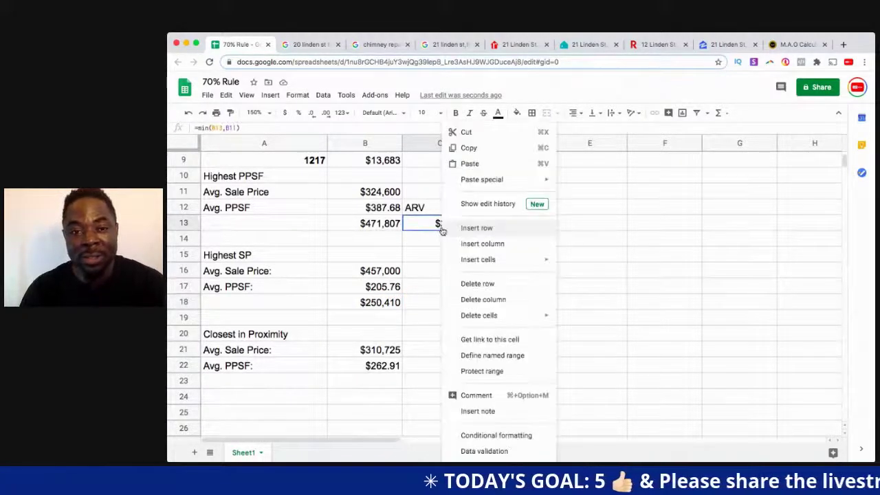
pyautogui.click(479, 150)
pyautogui.click(425, 309)
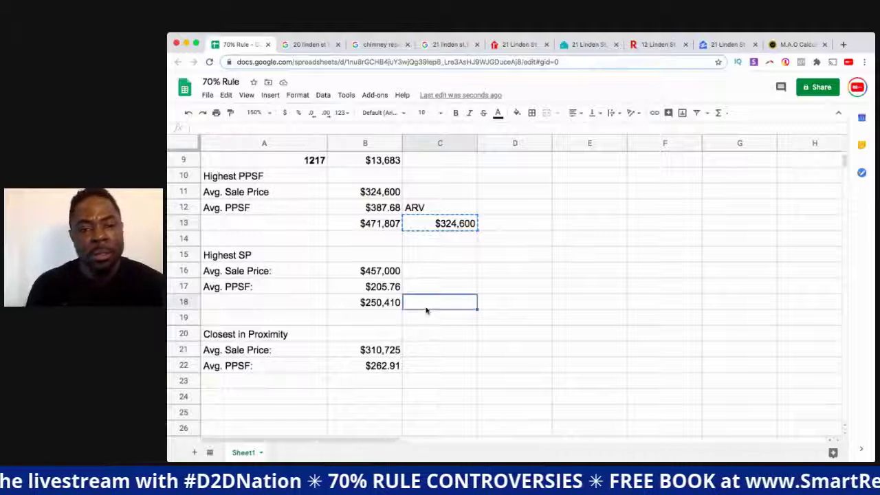
pyautogui.press('super+v')
pyautogui.doubleClick(425, 310)
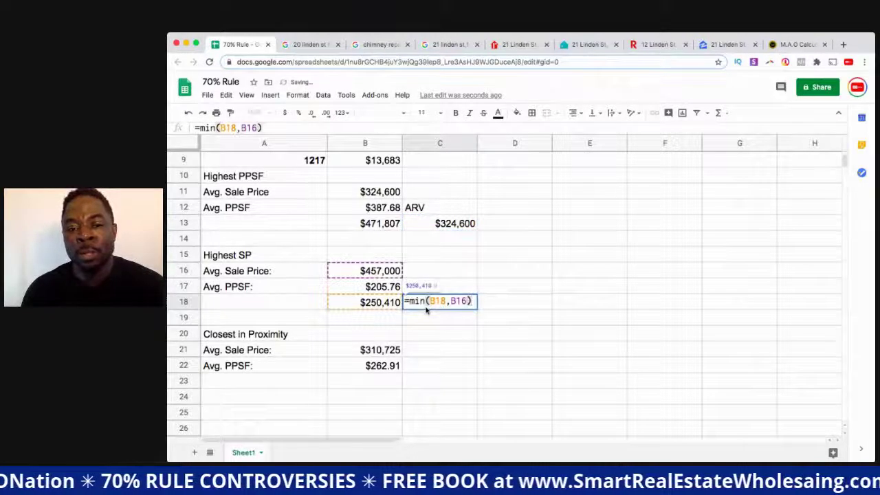
pyautogui.press('Return')
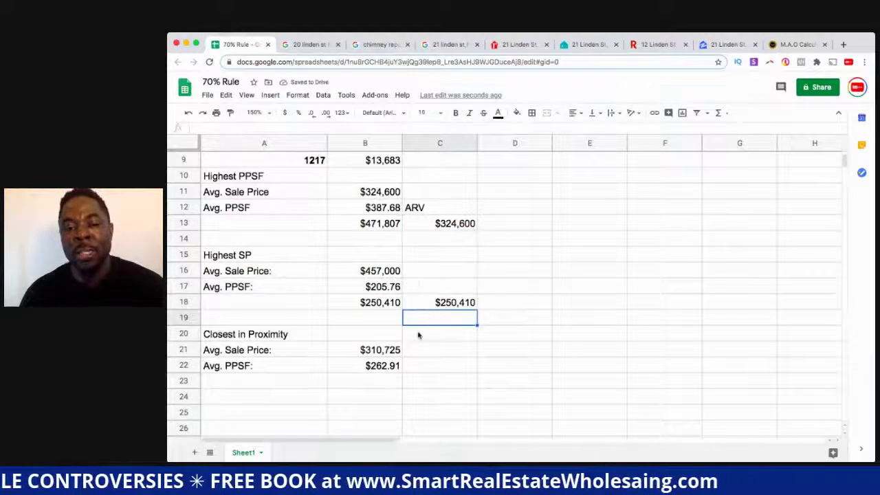
pyautogui.click(422, 385)
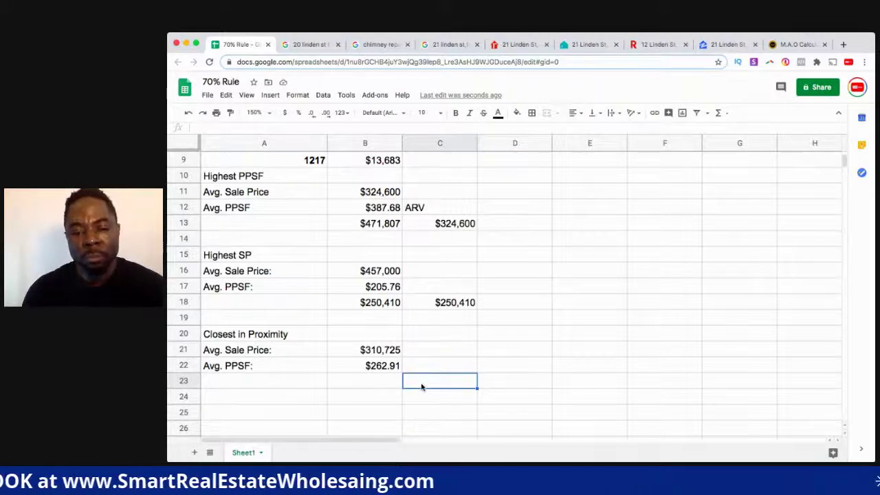
# Step: Enter =min(B23,B21) in C23 and =A9*B22 in B23, giving $319,961 and lower $310,725
pyautogui.write('=min(B23,B21)')
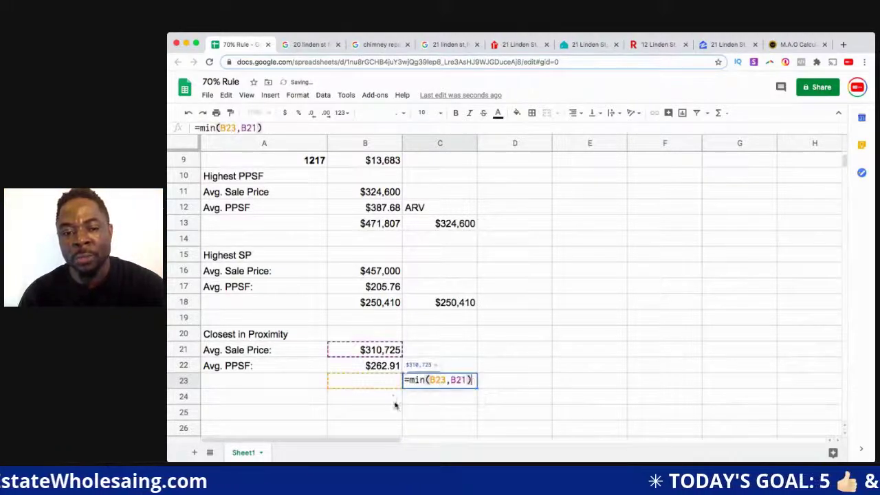
pyautogui.click(389, 383)
pyautogui.write('=')
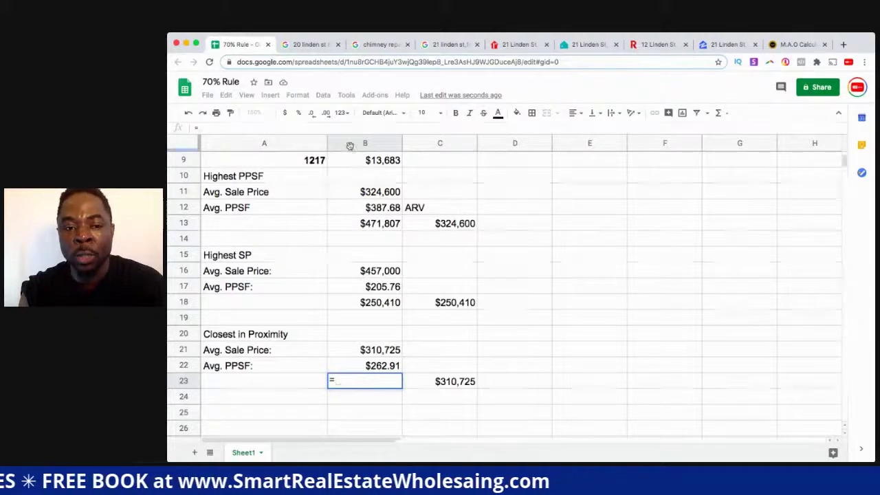
pyautogui.click(316, 161)
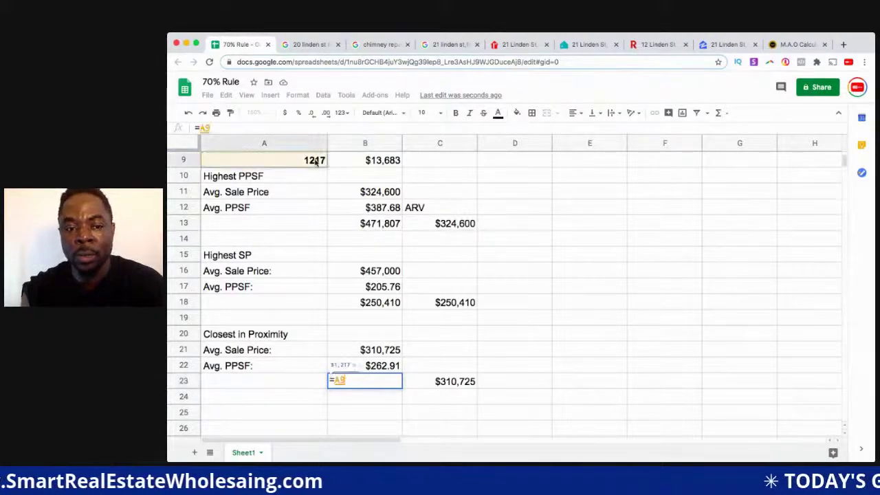
pyautogui.write('*')
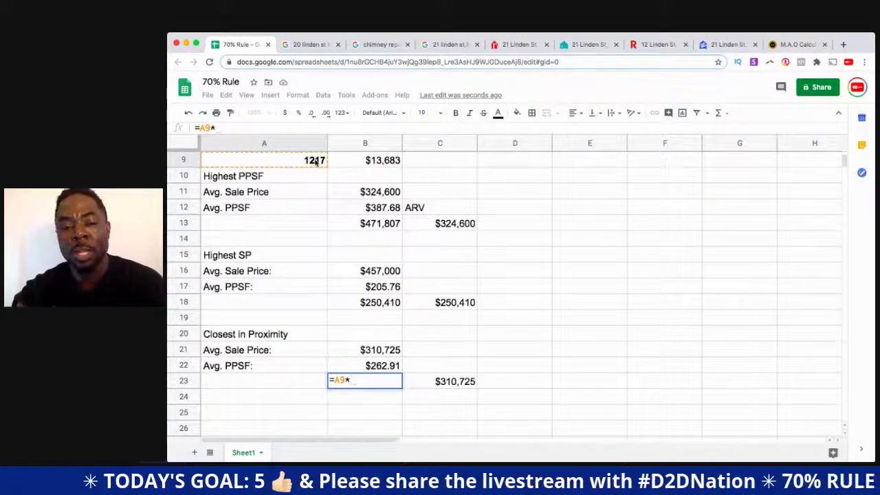
pyautogui.click(395, 365)
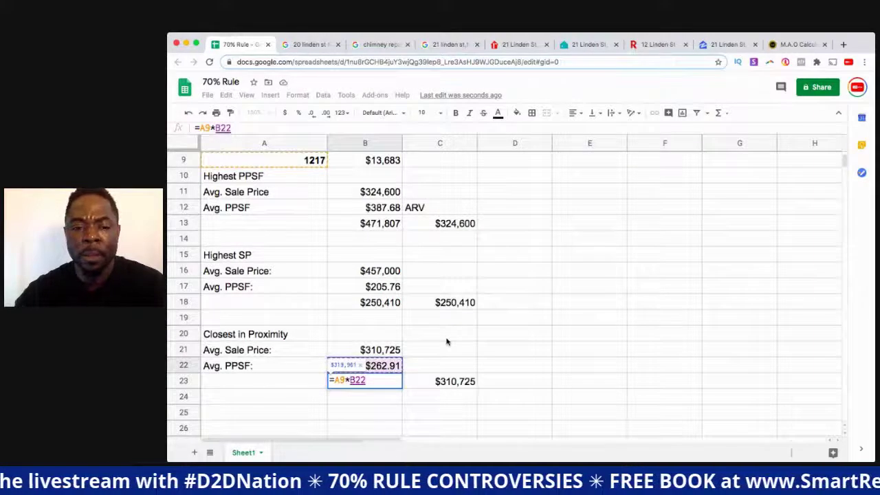
pyautogui.press('Return')
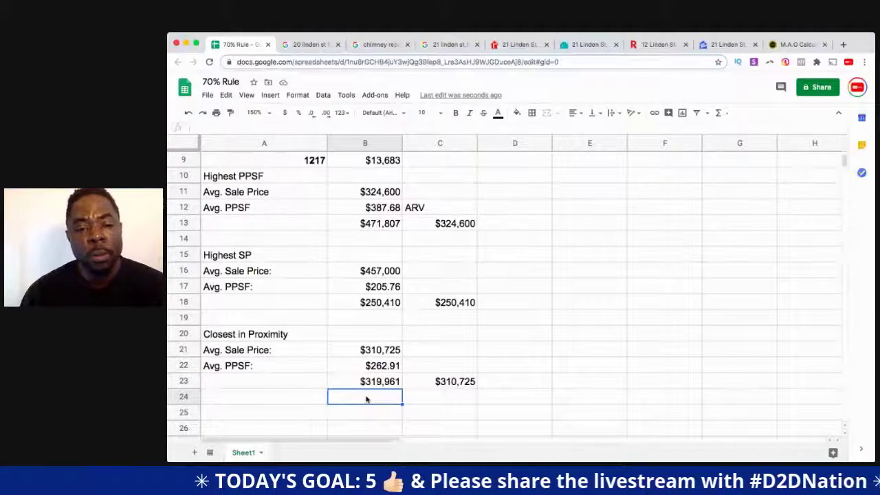
pyautogui.click(382, 370)
pyautogui.click(383, 351)
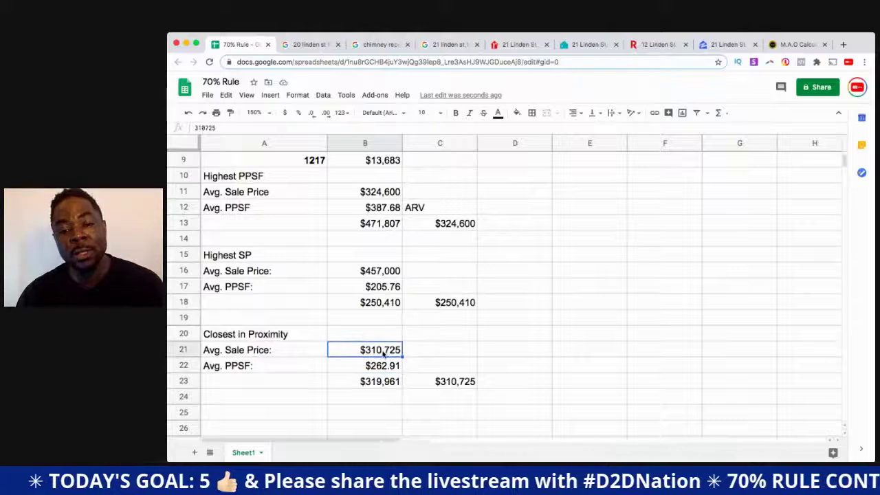
pyautogui.click(379, 381)
pyautogui.click(454, 384)
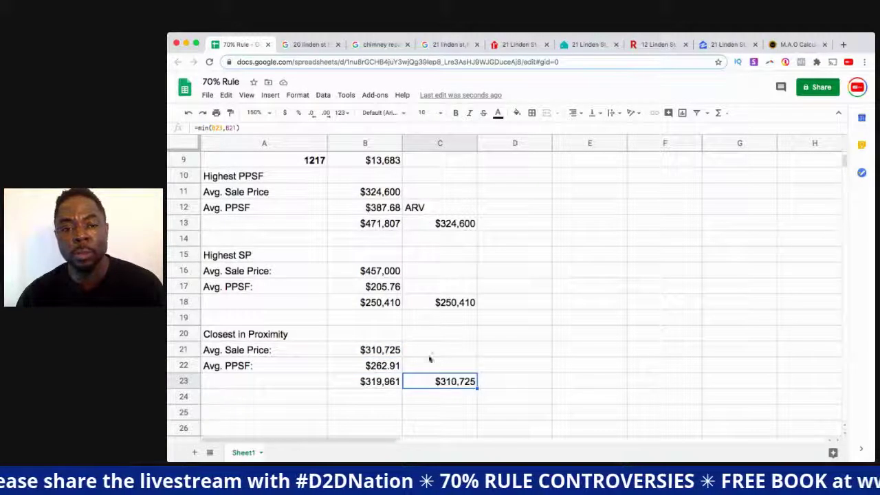
pyautogui.click(365, 335)
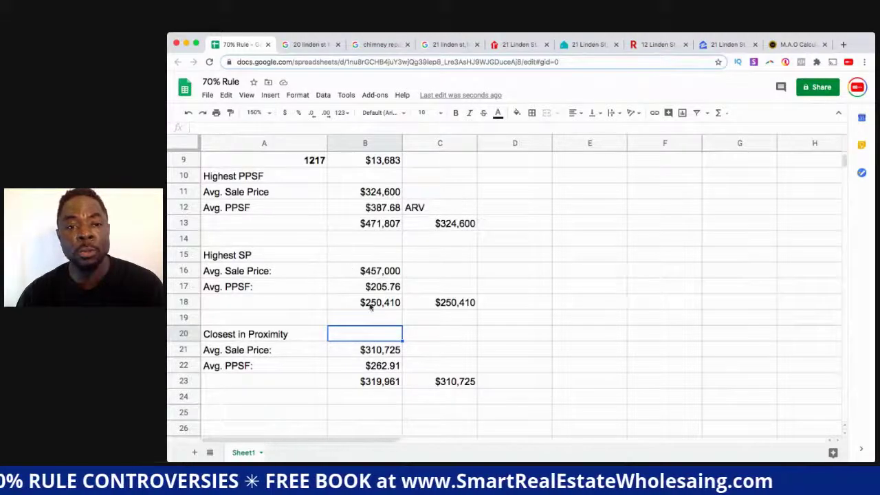
# Step: Bold the $324,600 average sale price in B11 and the $471,807 valuation in B13
pyautogui.click(370, 193)
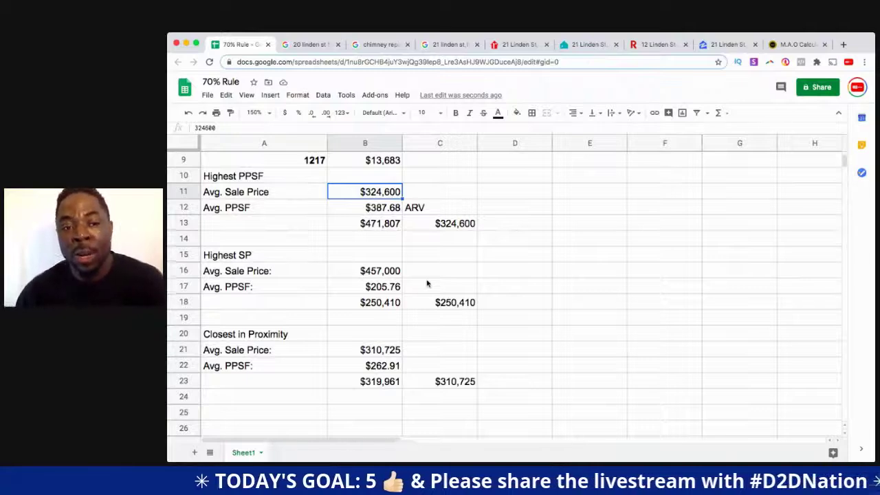
pyautogui.click(371, 225)
pyautogui.click(378, 270)
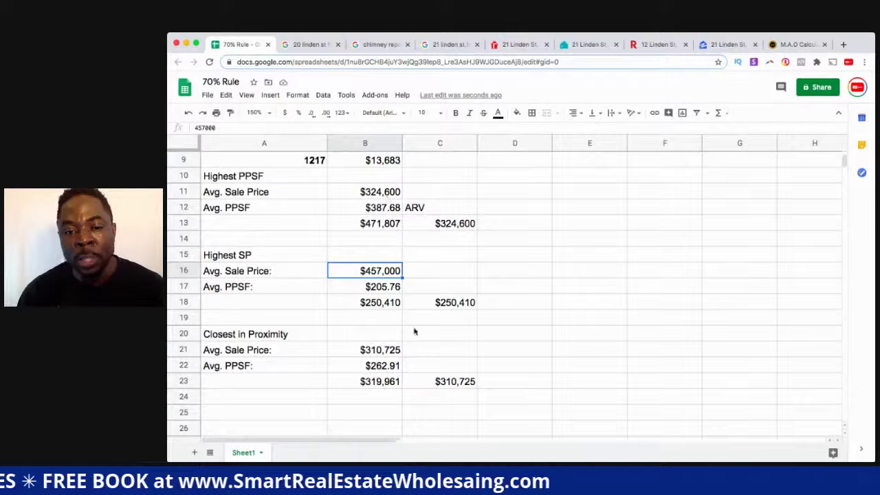
pyautogui.click(438, 308)
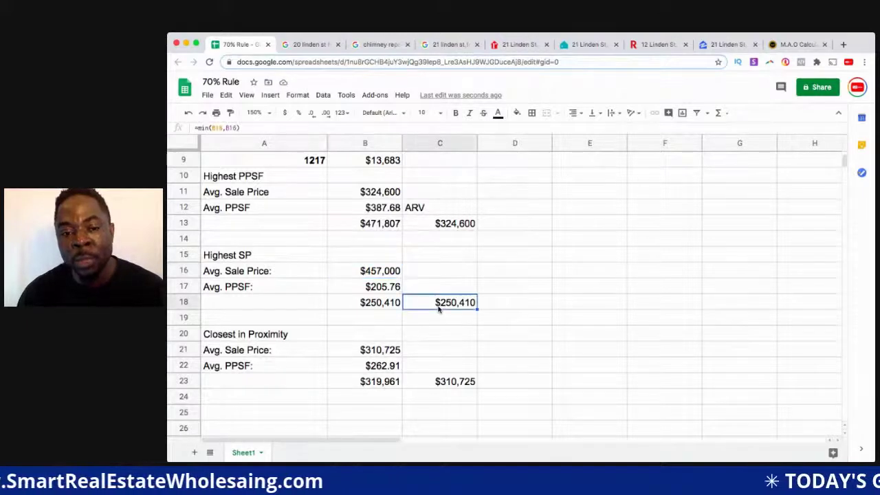
pyautogui.click(380, 193)
pyautogui.press('super+b')
pyautogui.click(396, 226)
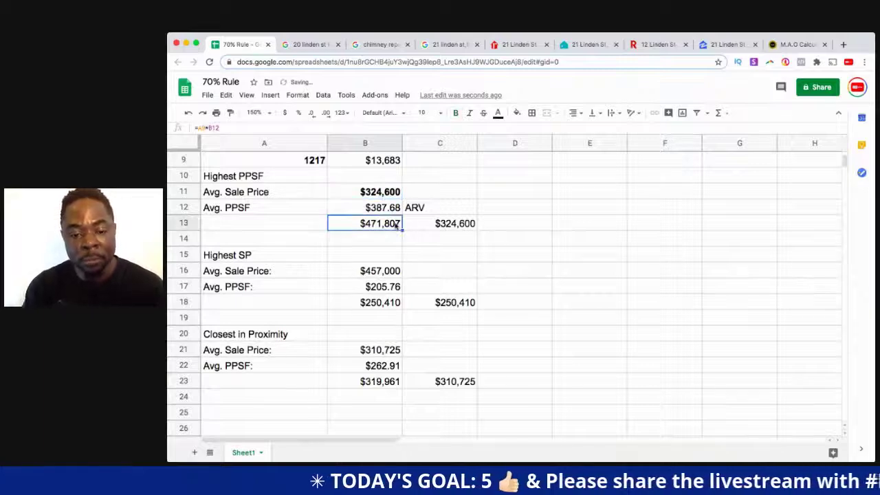
pyautogui.press('super+b')
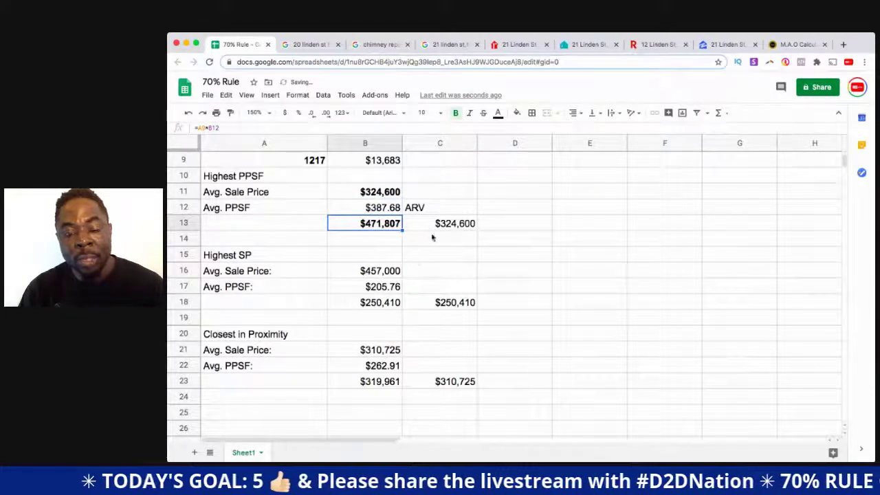
pyautogui.click(385, 304)
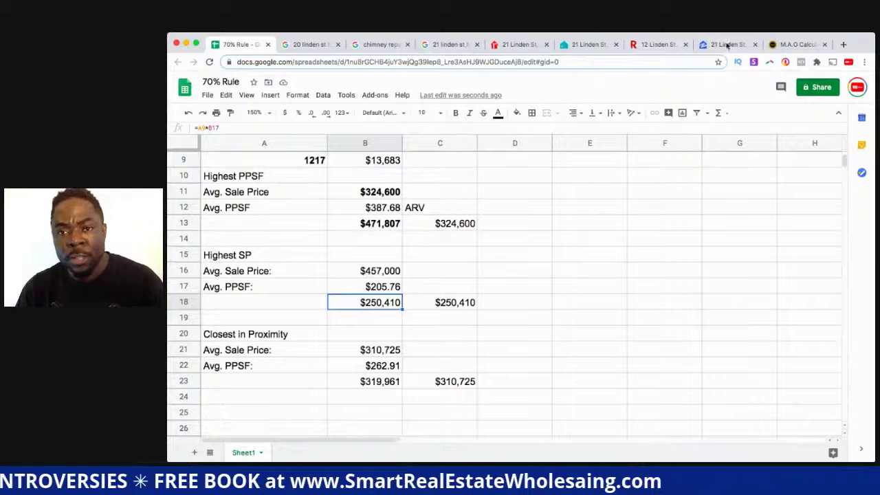
pyautogui.click(727, 46)
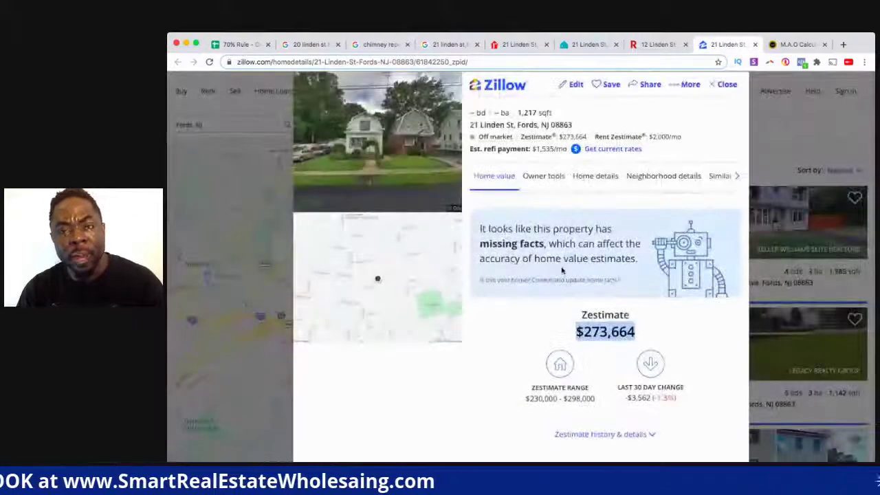
pyautogui.click(231, 44)
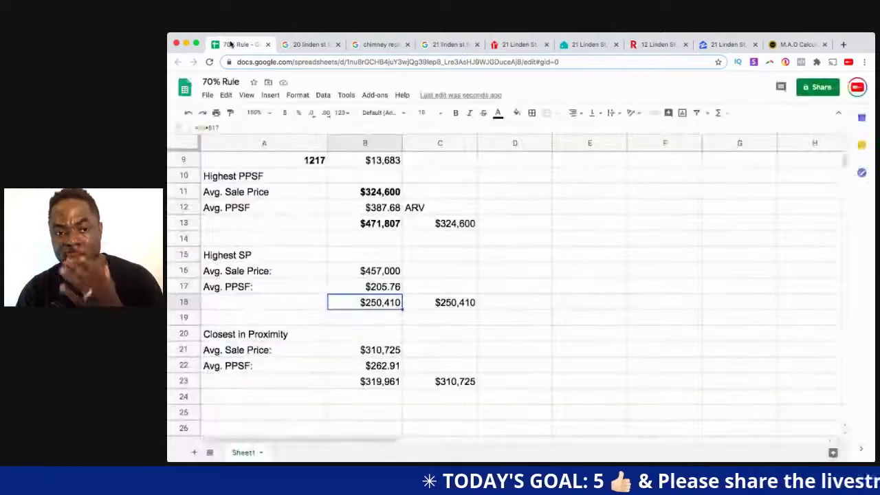
# Step: Bold the $457,000 sale price in B16 and set B13's $471,807 to font size 18
pyautogui.click(388, 225)
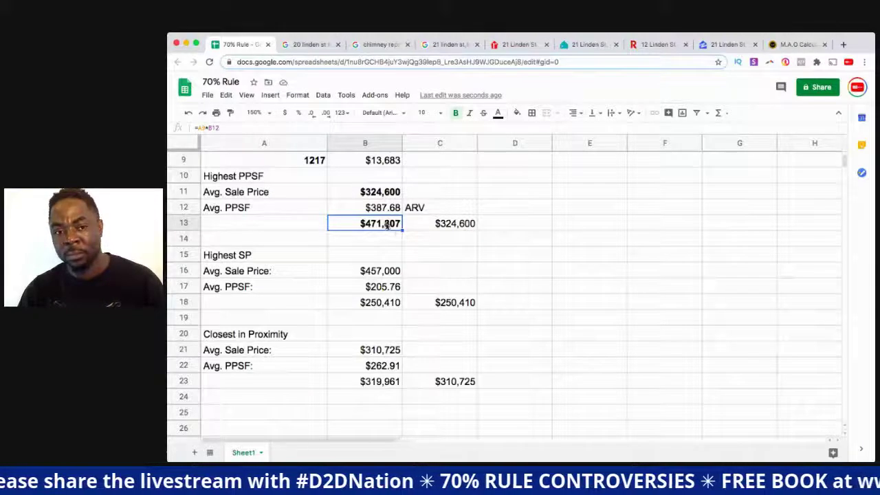
pyautogui.click(386, 275)
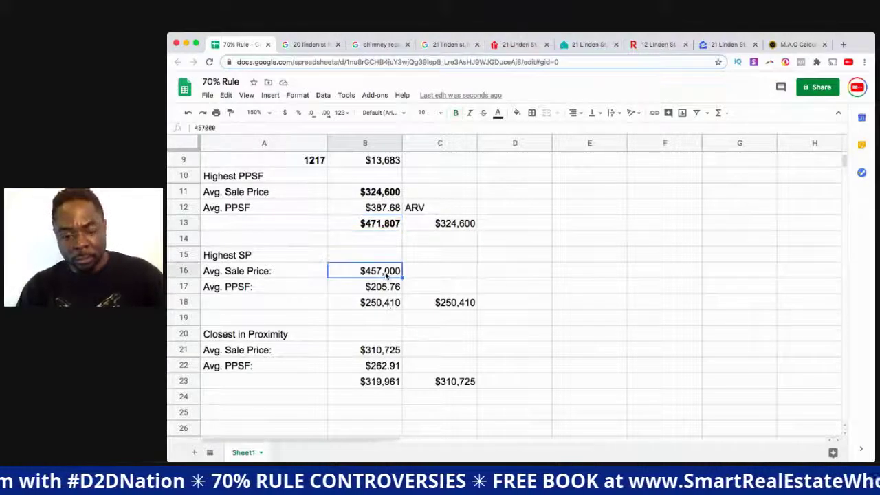
pyautogui.press('super+b')
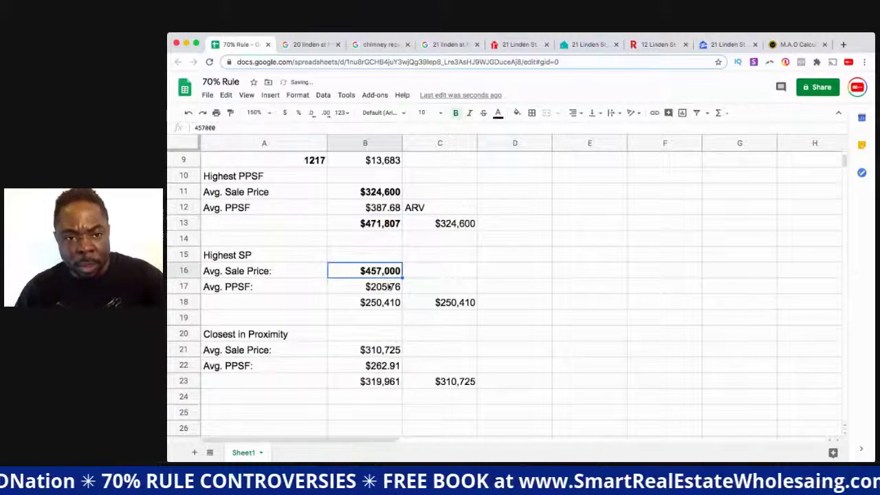
pyautogui.click(382, 226)
pyautogui.click(440, 113)
pyautogui.click(426, 257)
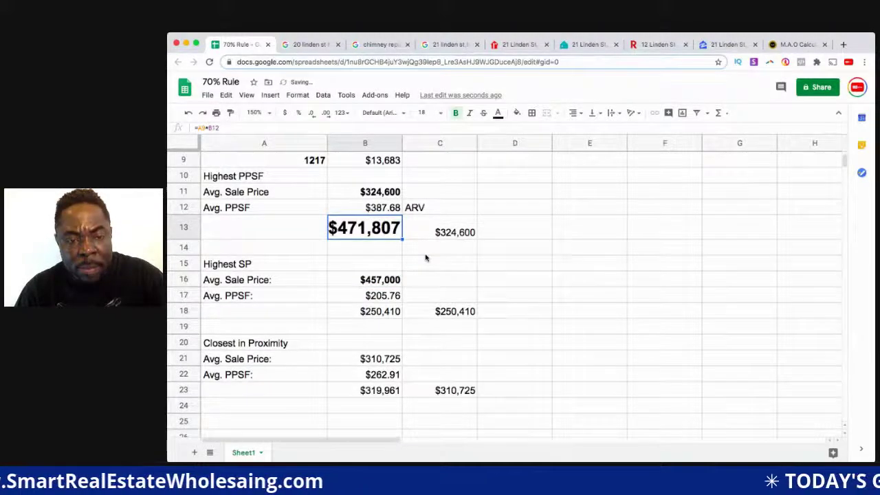
pyautogui.click(411, 279)
# Step: Bold the $250,410 lower-value result in C18
pyautogui.click(369, 230)
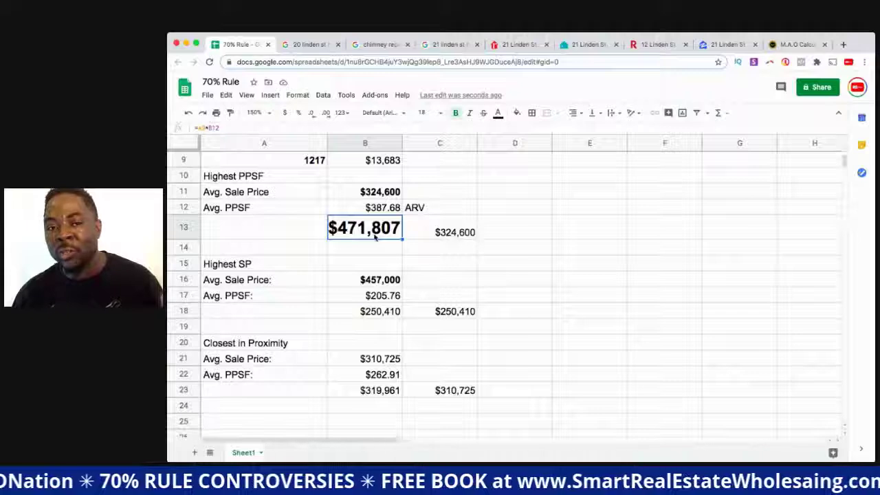
pyautogui.click(377, 264)
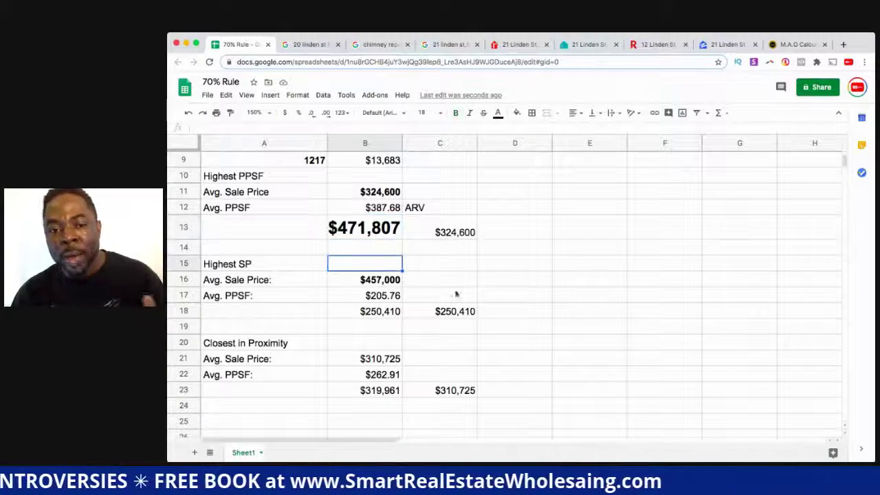
pyautogui.click(446, 314)
pyautogui.hotkey('ctrl', 'b')
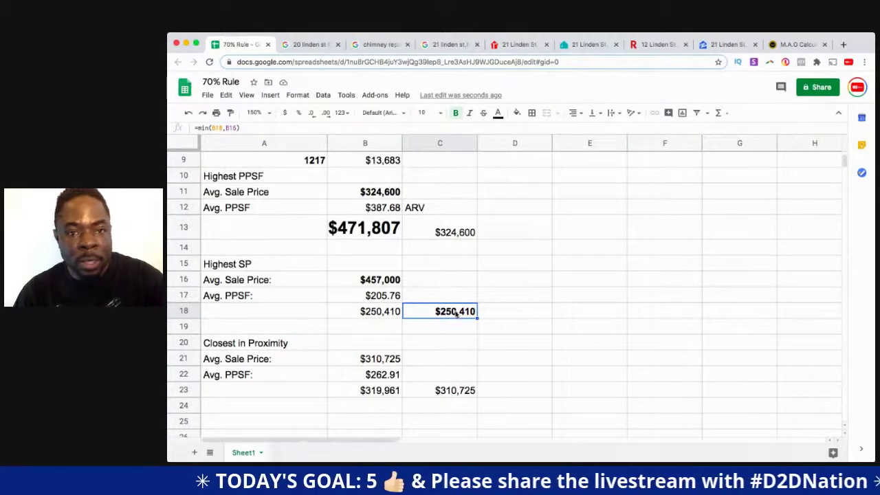
# Step: Set the ARV in B3 to =C18 ($250,410) and bold the $122,766 Maximum Allowable Offer
pyautogui.scroll(3, 440, 363)
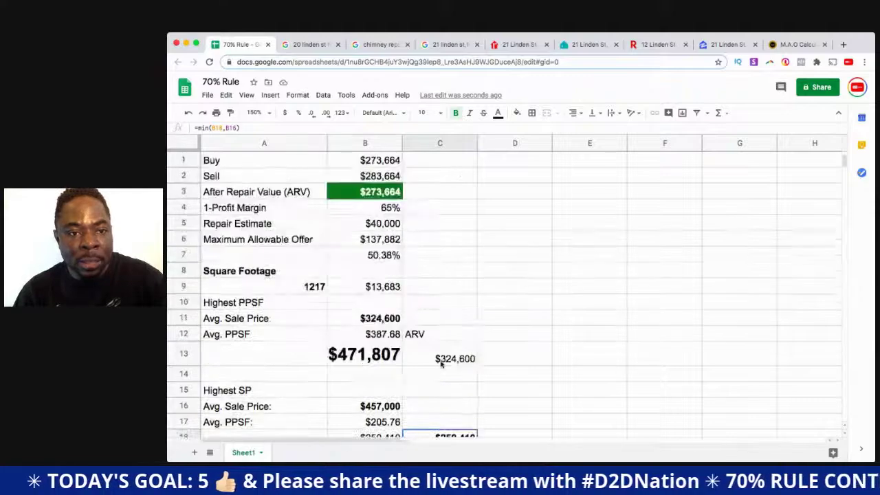
pyautogui.click(363, 192)
pyautogui.write('=')
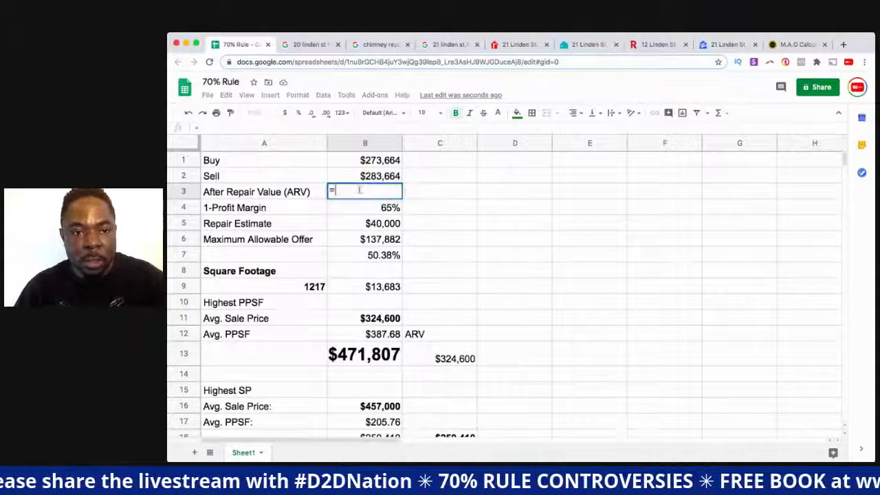
pyautogui.write('c1')
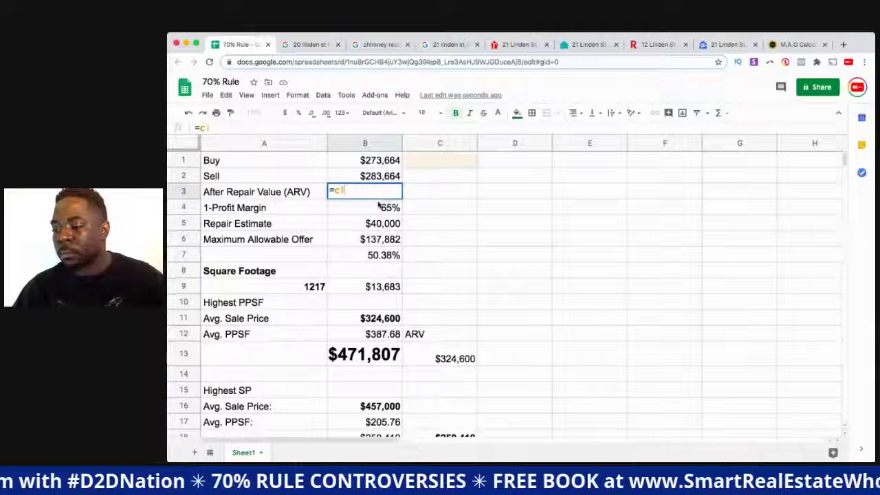
pyautogui.write('8')
pyautogui.press('Return')
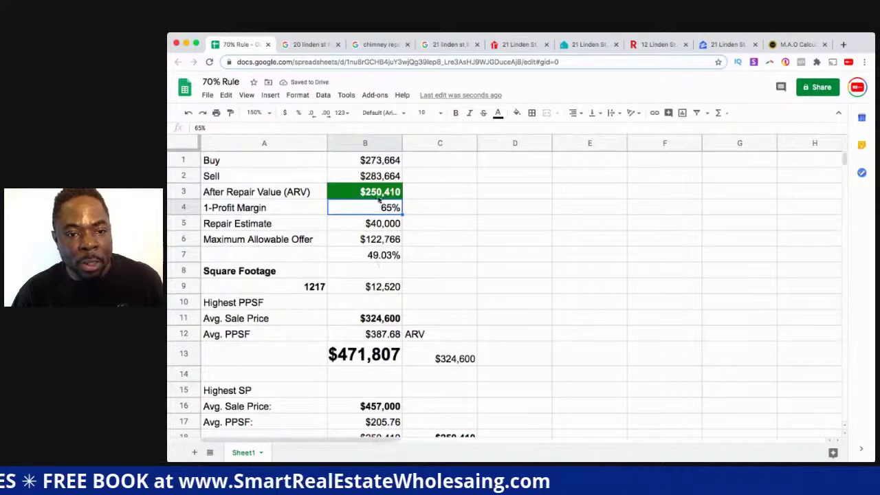
pyautogui.click(371, 242)
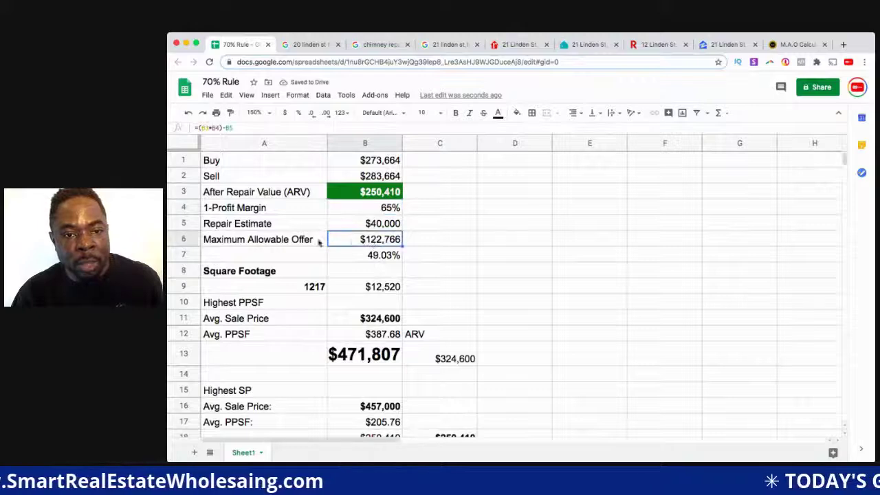
pyautogui.click(456, 114)
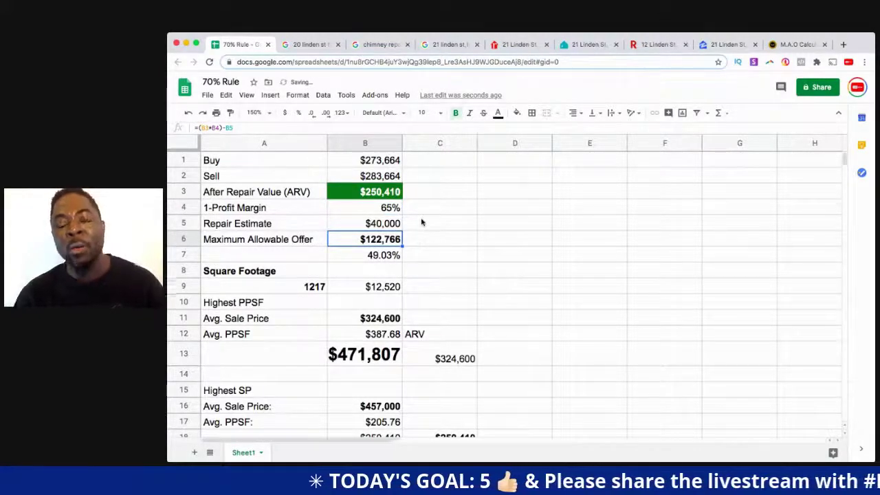